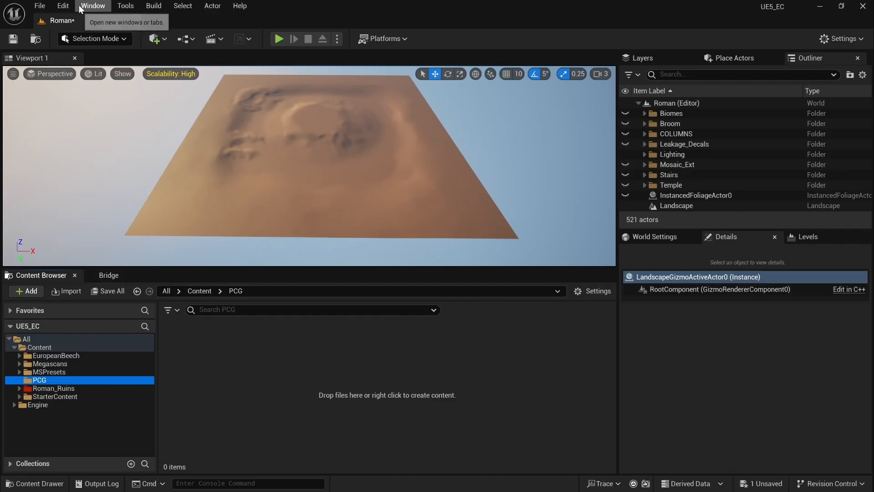
Step: Open the Edit menu to reach the project's plugin management
click(63, 6)
Step: Search the Plugins browser for 'proced', confirm the PCG framework plugins are enabled, and close it
click(134, 177)
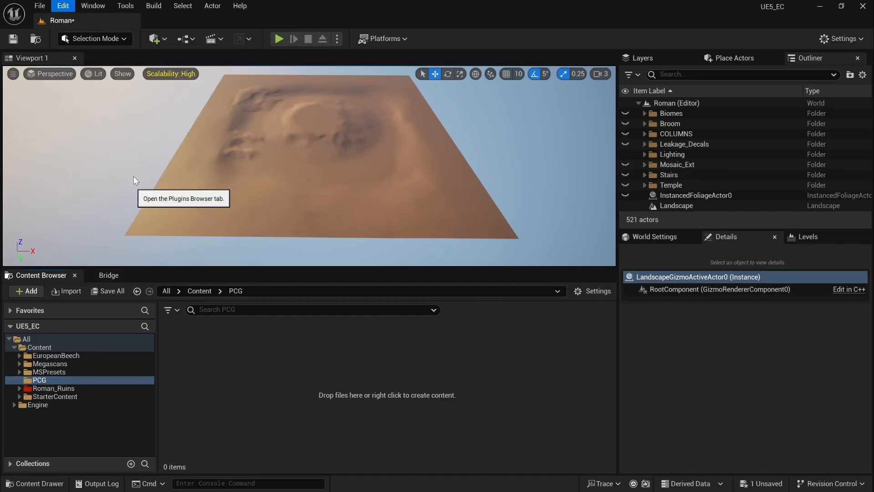
text(p)
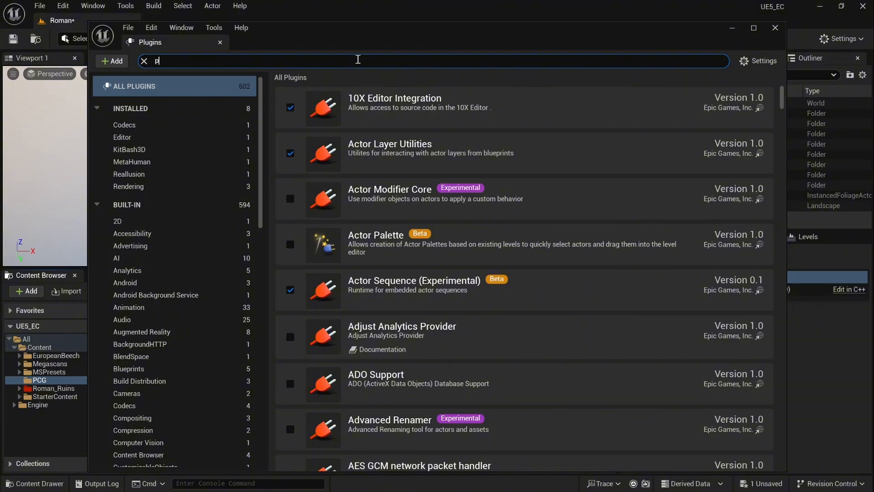
text(roced)
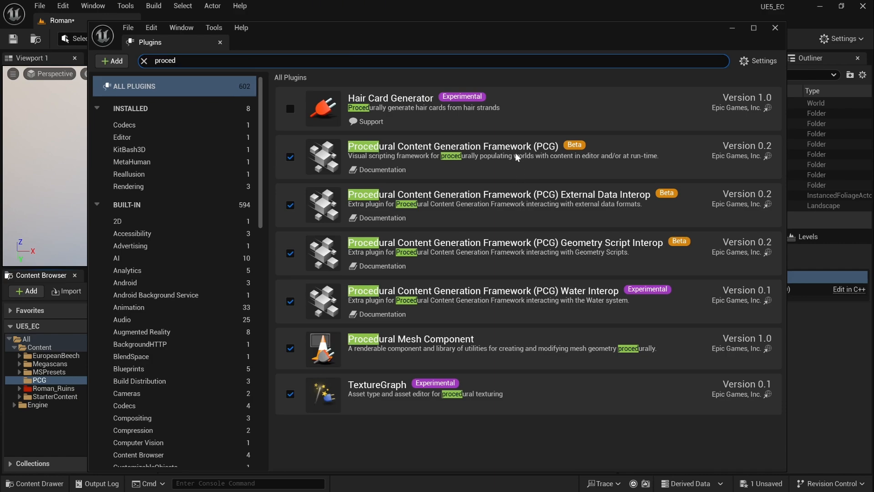
click(775, 28)
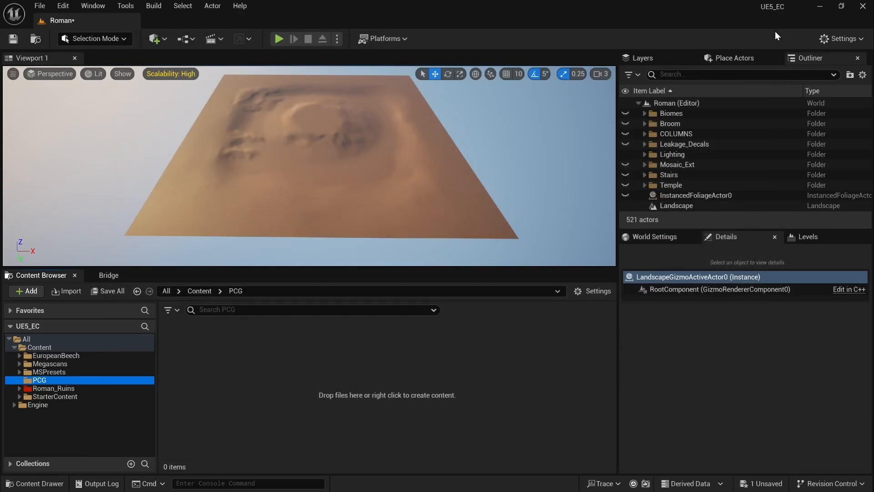
Step: Create a new PCG Graph asset in the PCG folder named PCG_Forest
right_click(234, 356)
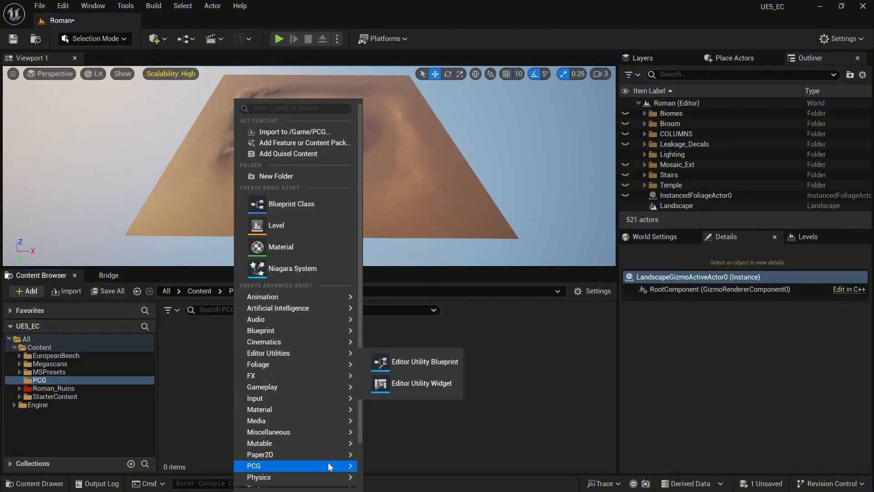
mouse_move(329, 462)
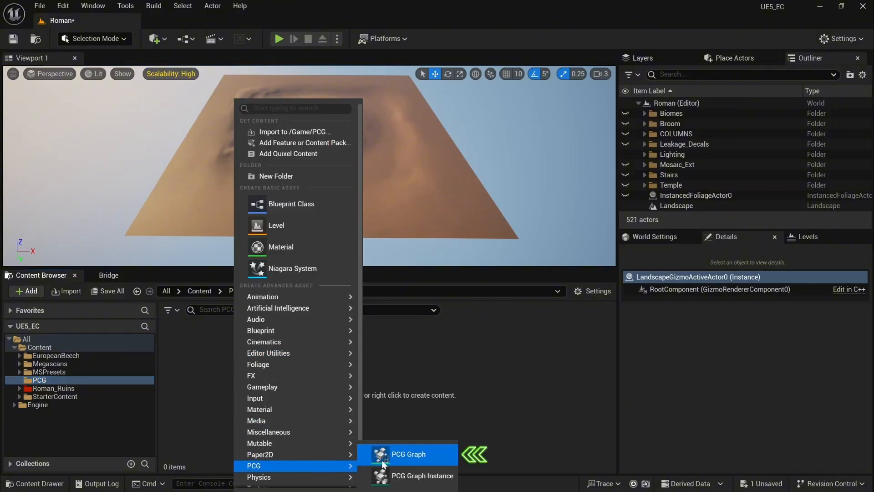
click(435, 451)
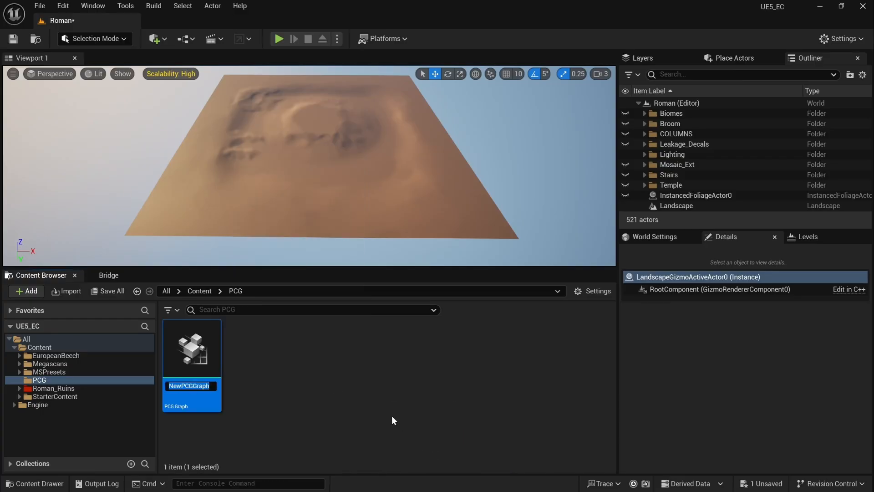
text(PCG_Forest)
key(Return)
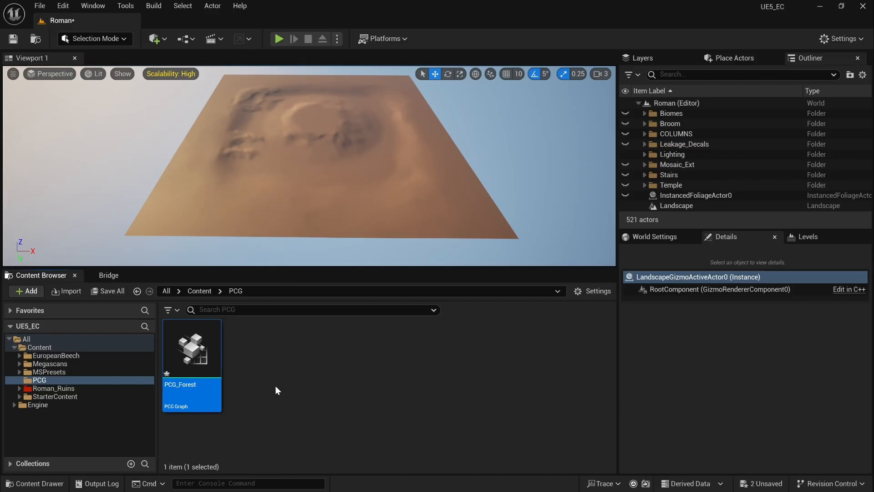
Step: Open PCG_Forest maximized and arrange the Output node above the expanded Input node
double_click(193, 356)
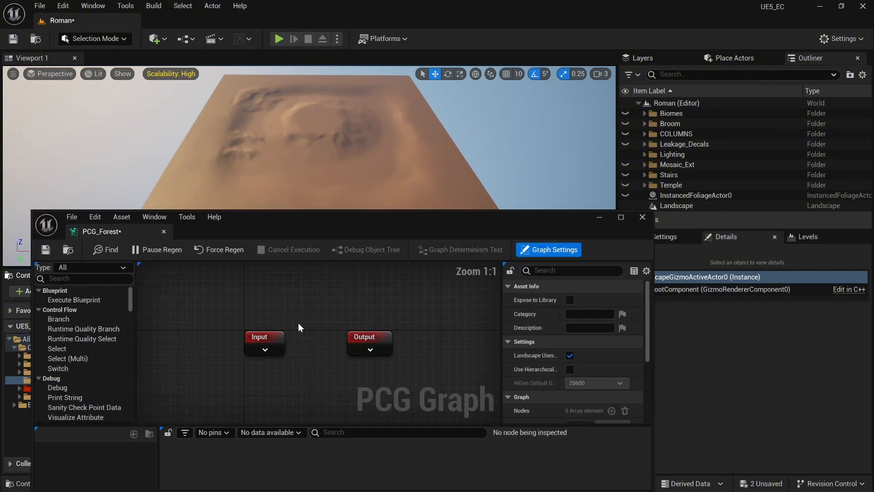
scroll(340, 305, down, 2)
click(620, 218)
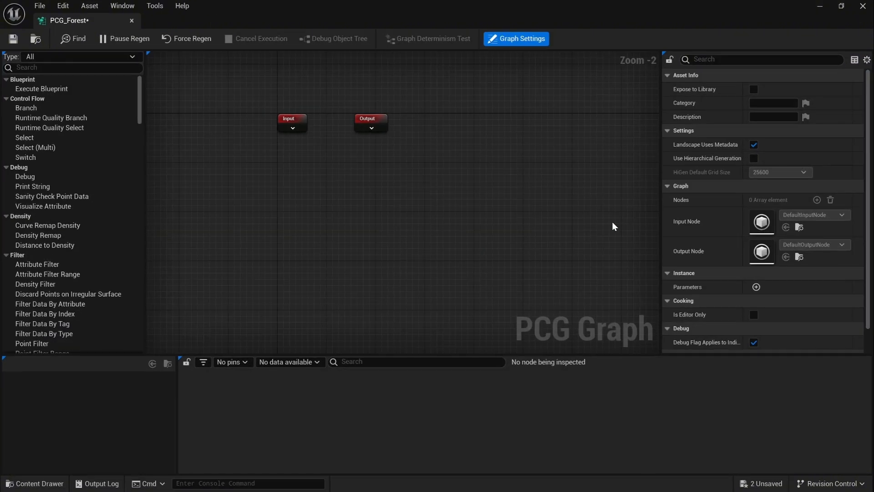
right_drag(442, 179, 501, 236)
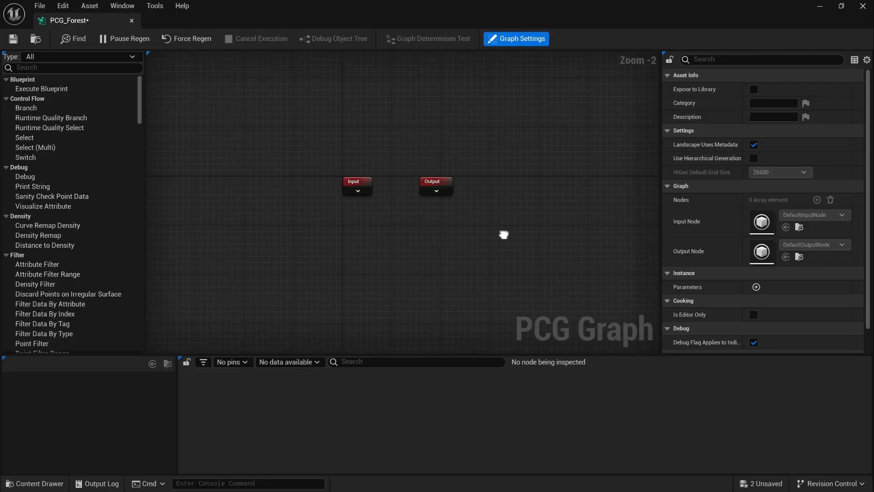
click(433, 178)
mouse_move(434, 178)
mouse_down()
mouse_move(356, 166)
mouse_move(360, 160)
mouse_up()
drag(308, 136, 365, 196)
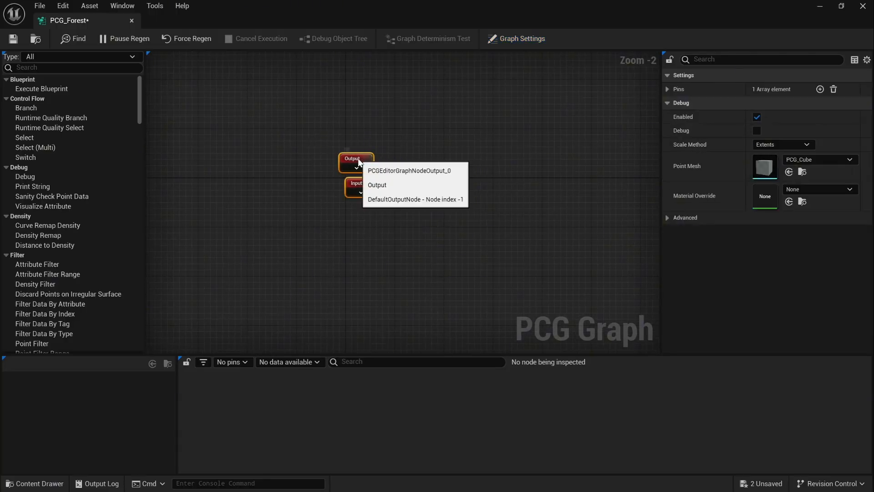
click(362, 243)
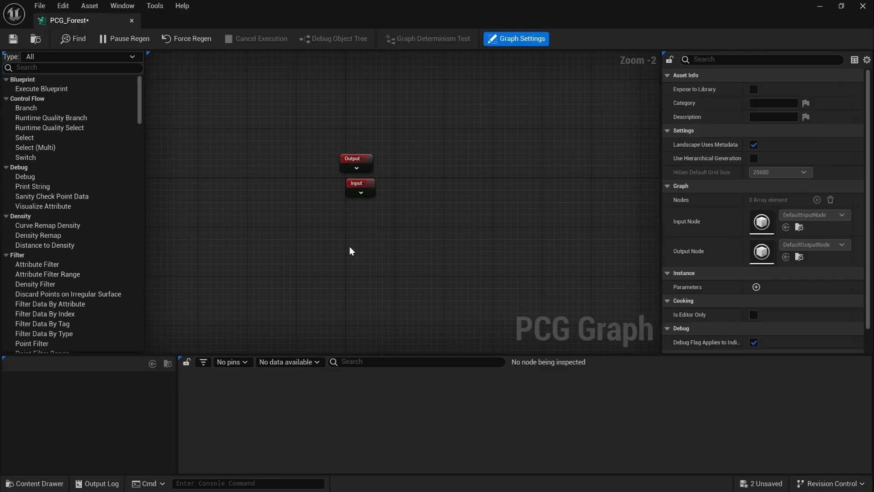
click(361, 192)
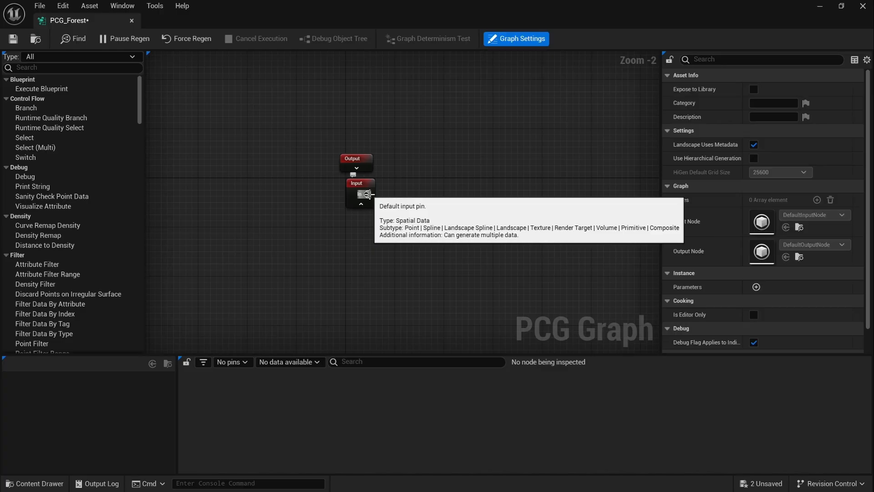
Step: Add a Get Landscape Data node and place it below the Input node
drag(368, 195, 428, 241)
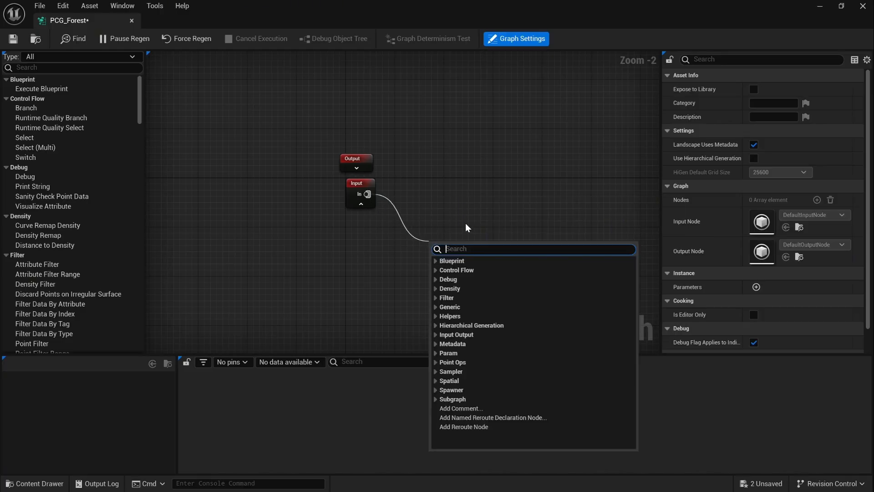
text(landsc)
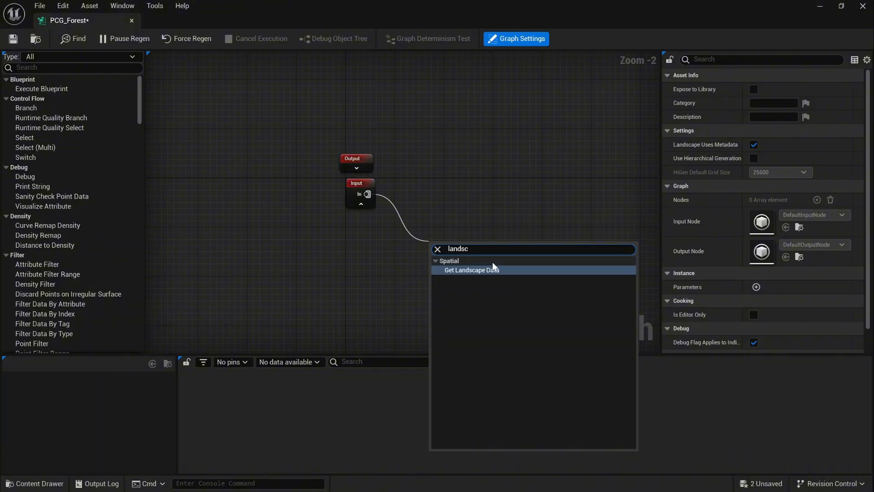
click(494, 269)
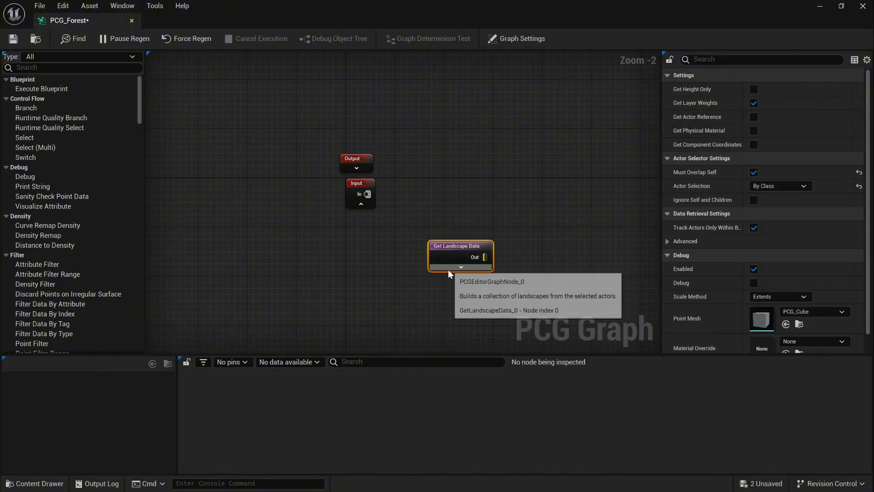
drag(461, 251, 352, 243)
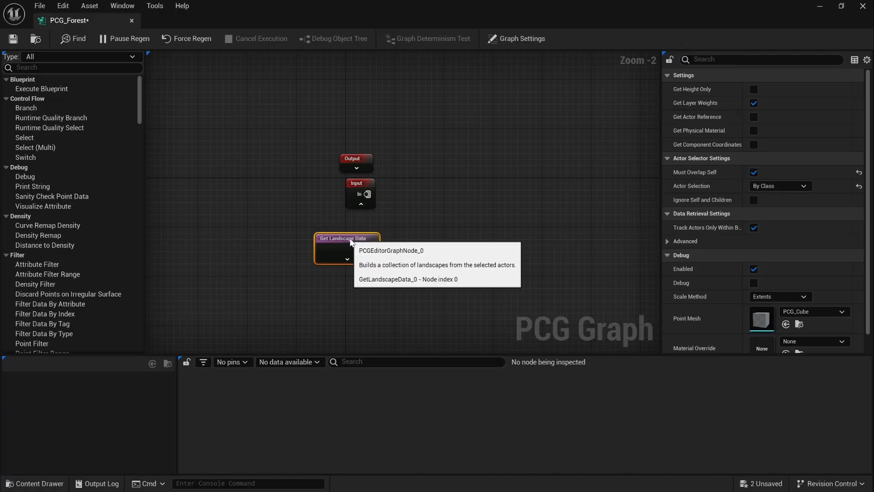
click(406, 257)
Step: Add a Surface Sampler node wired from Get Landscape Data's output
drag(372, 249, 448, 249)
text(surf)
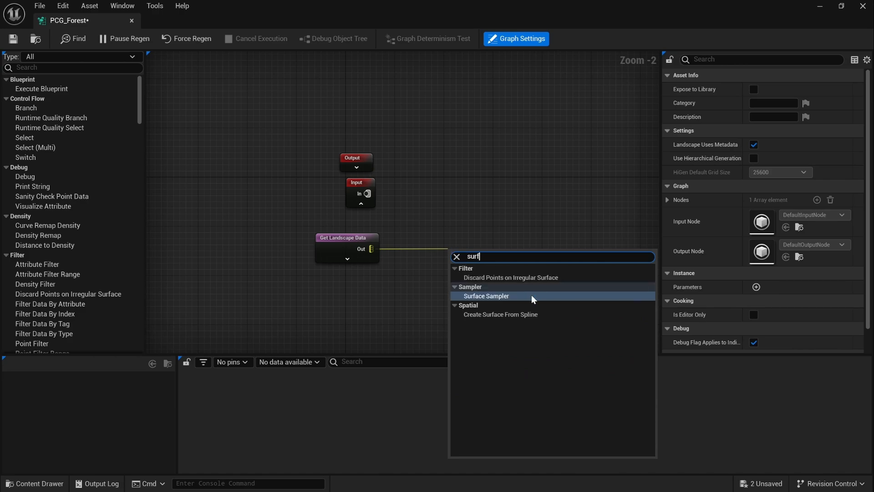
click(531, 295)
drag(492, 255, 463, 239)
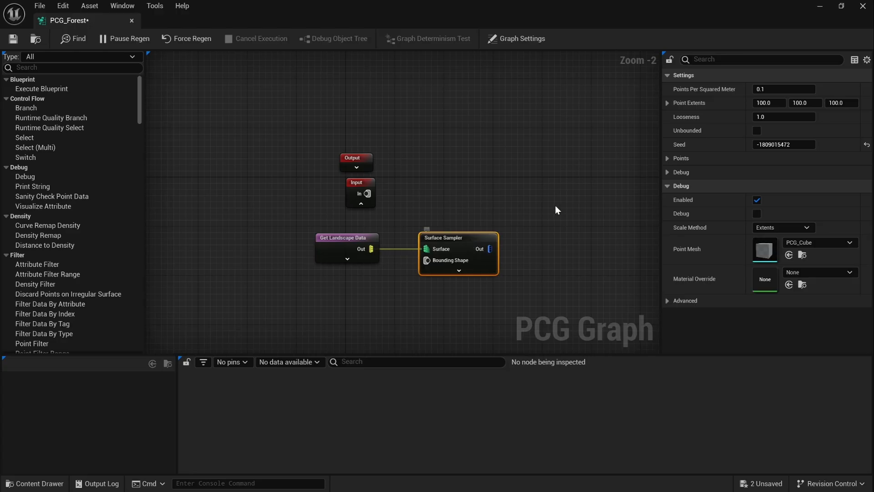
Step: Place PCG_Forest as a volume in the level and reset its location to the origin
click(841, 6)
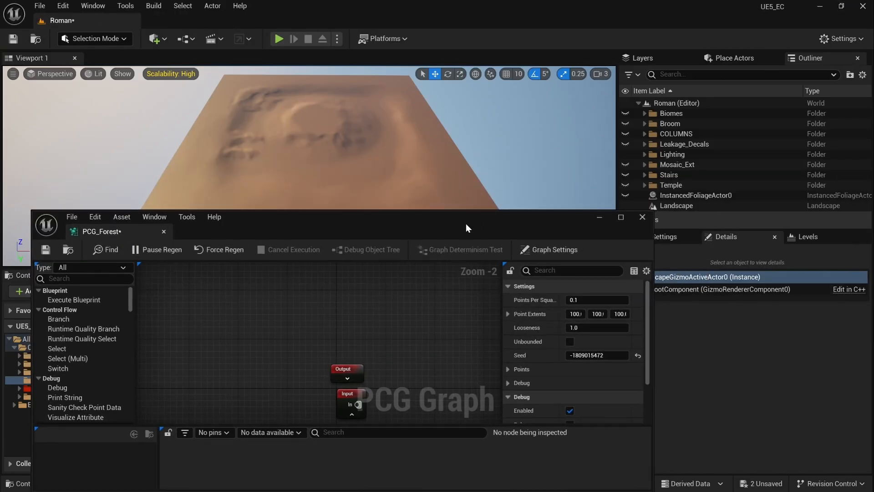
drag(466, 224, 479, 263)
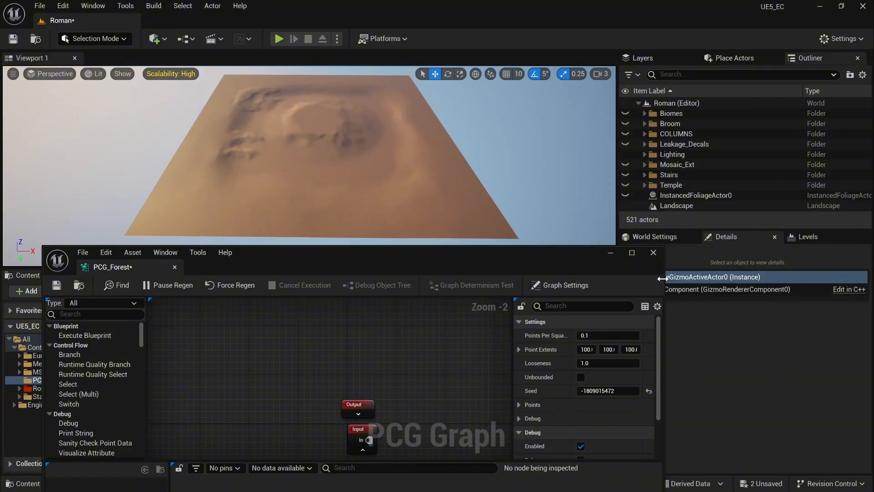
drag(666, 277, 847, 277)
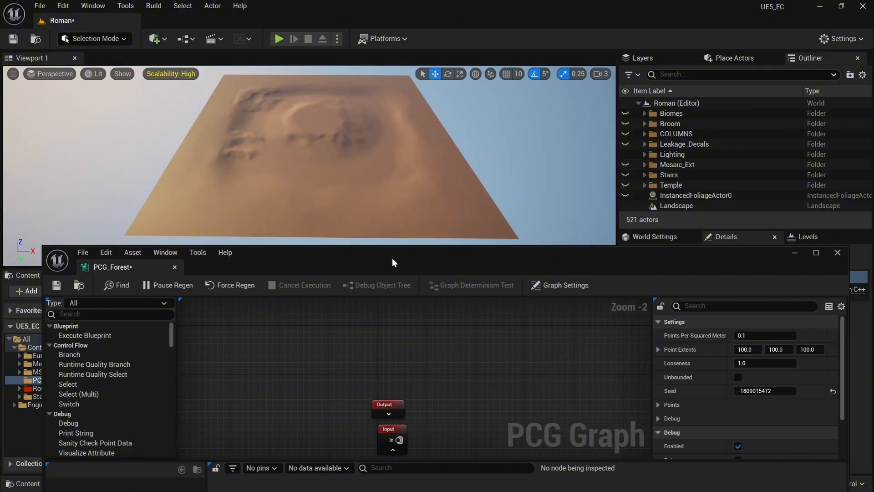
drag(392, 258, 586, 359)
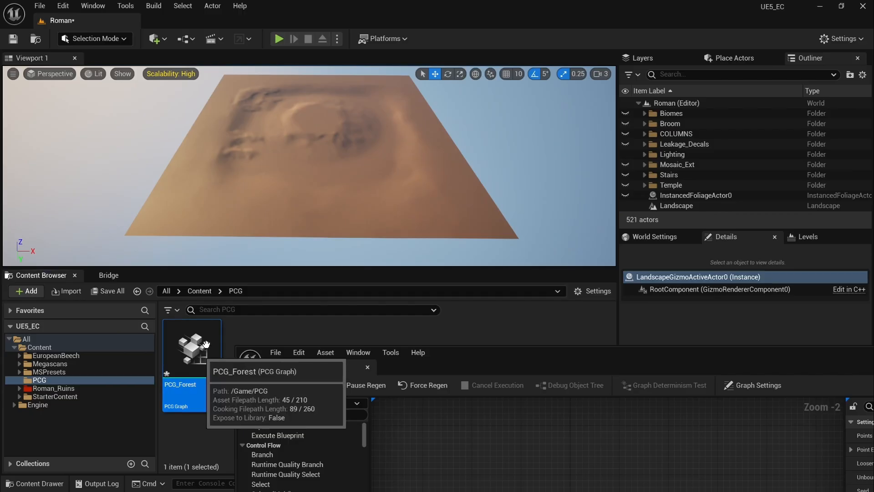
drag(206, 345, 315, 132)
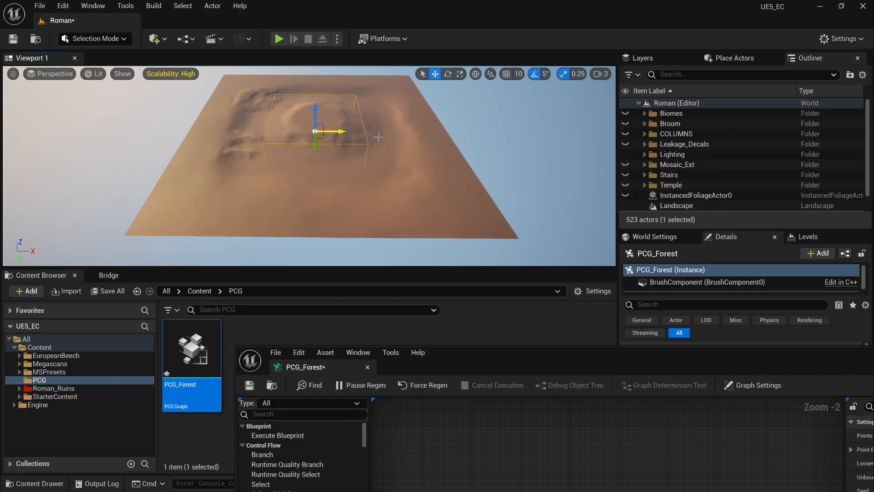
drag(739, 360, 373, 318)
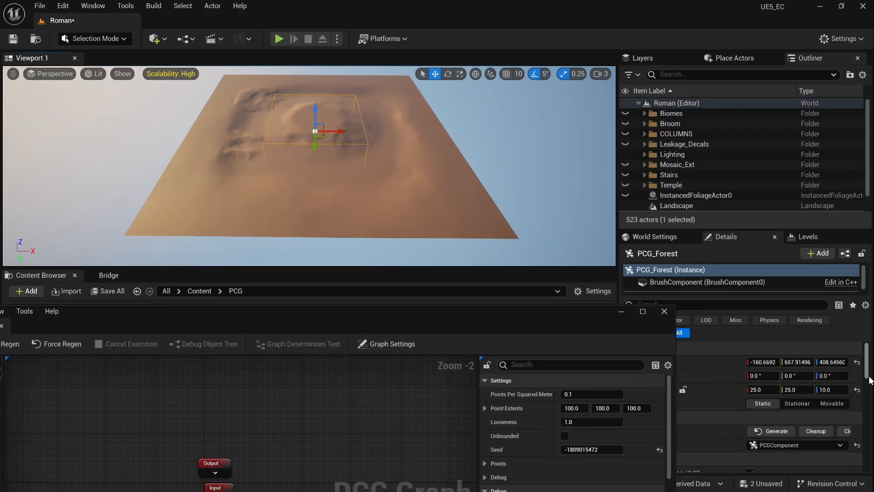
click(857, 362)
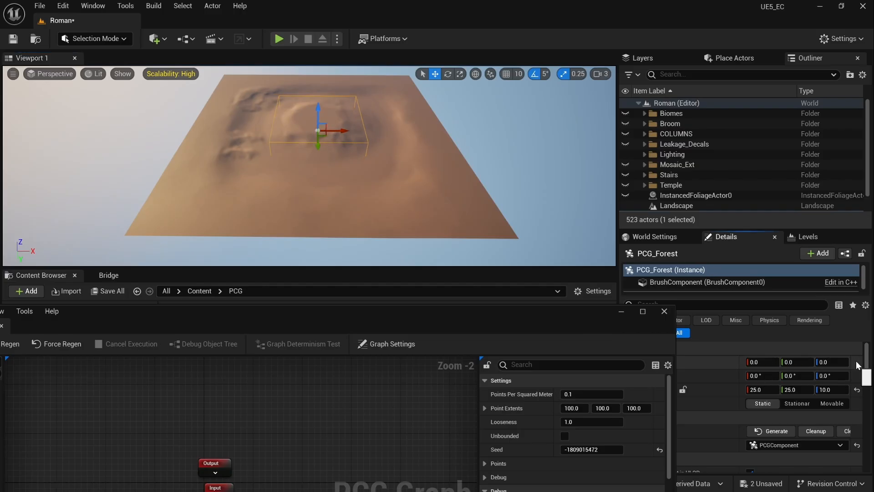
mouse_move(428, 327)
mouse_down()
mouse_move(493, 327)
mouse_move(428, 338)
mouse_move(436, 342)
mouse_up()
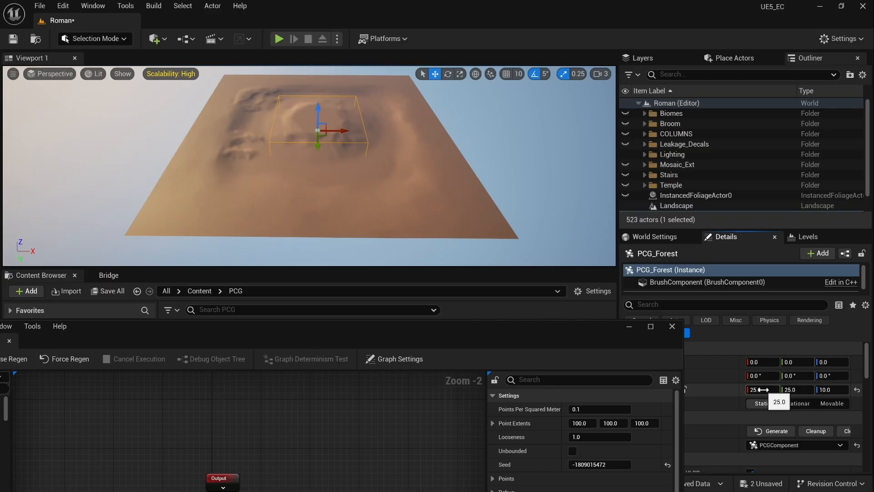
Step: Scale the PCG_Forest volume to 60 on X and Y
click(764, 390)
text(60)
key(Tab)
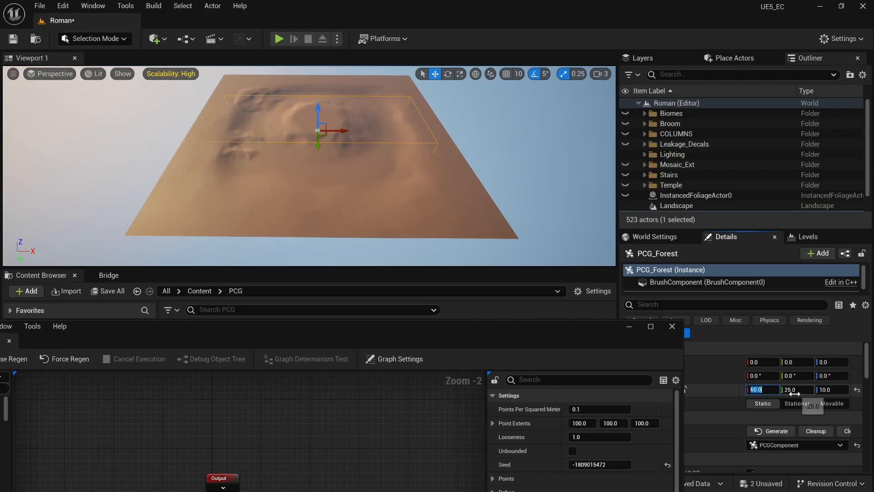
text(60)
key(Return)
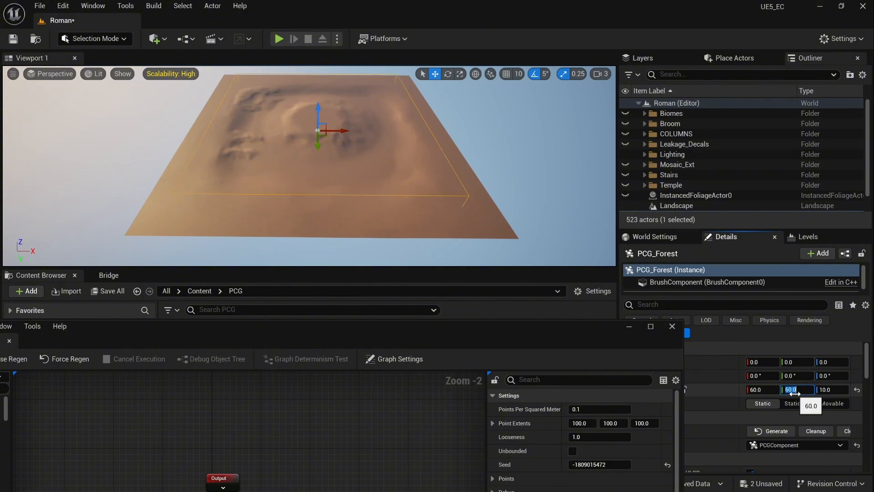
drag(376, 337, 461, 261)
right_drag(487, 172, 487, 172)
Step: Turn on debug for the Surface Sampler and fly the camera over the resulting cubes
drag(429, 257, 470, 190)
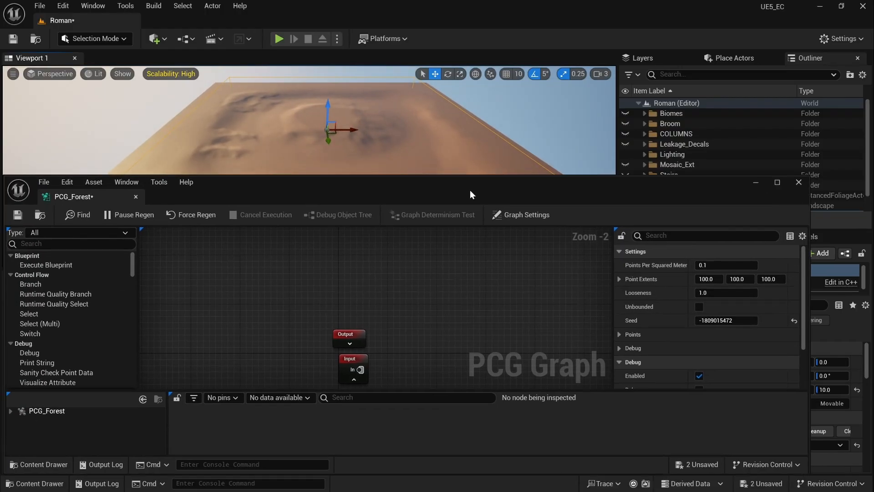
right_drag(419, 344, 304, 258)
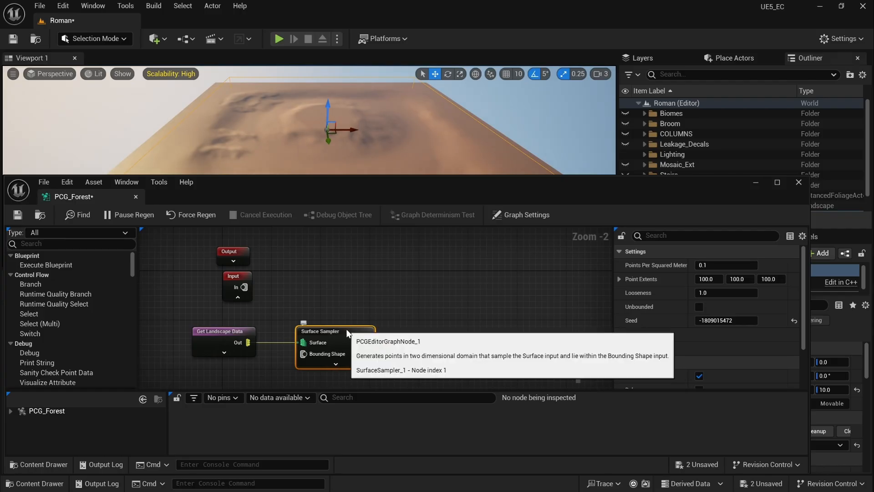
key(d)
drag(417, 181, 409, 273)
key(w)
right_drag(403, 200, 431, 205)
key(a)
key(w)
key(s)
drag(427, 286, 423, 218)
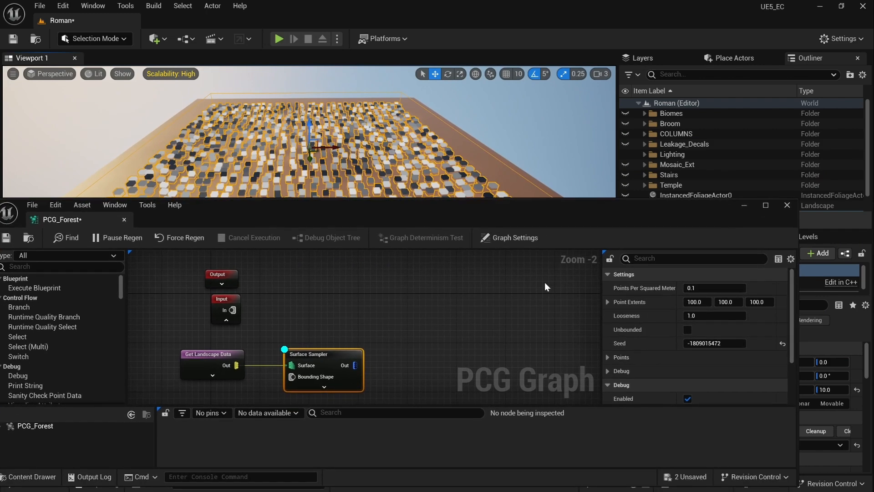
click(700, 287)
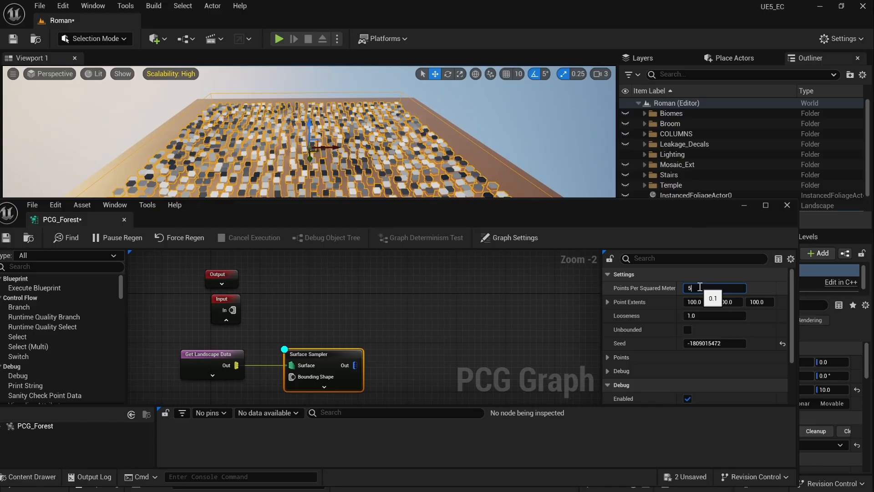
click(704, 301)
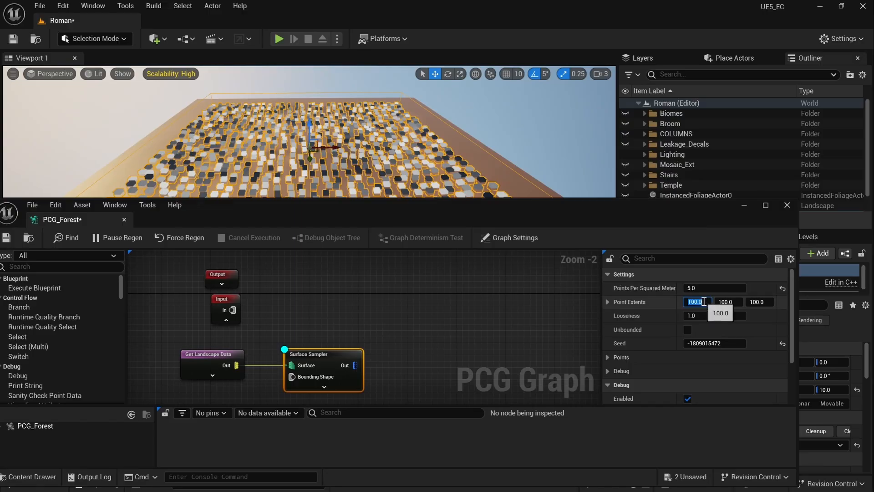
text(50)
key(Return)
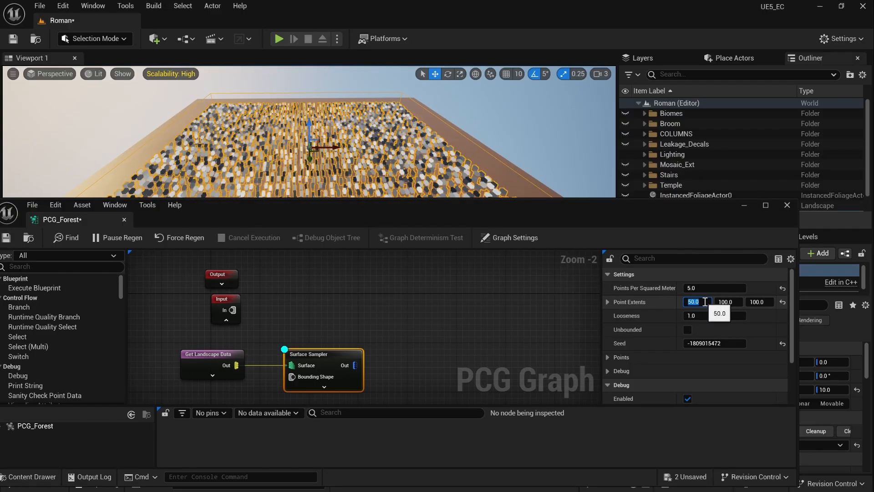
click(726, 304)
text(5)
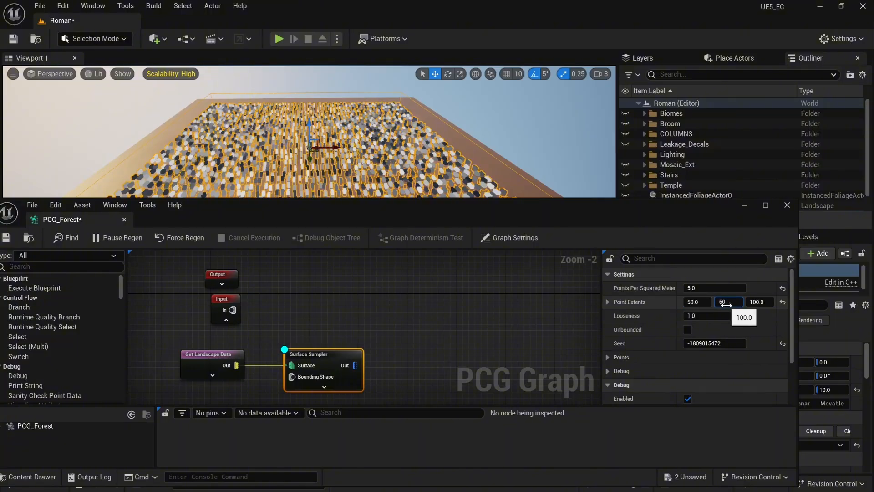
text(0)
key(Return)
drag(509, 211, 511, 275)
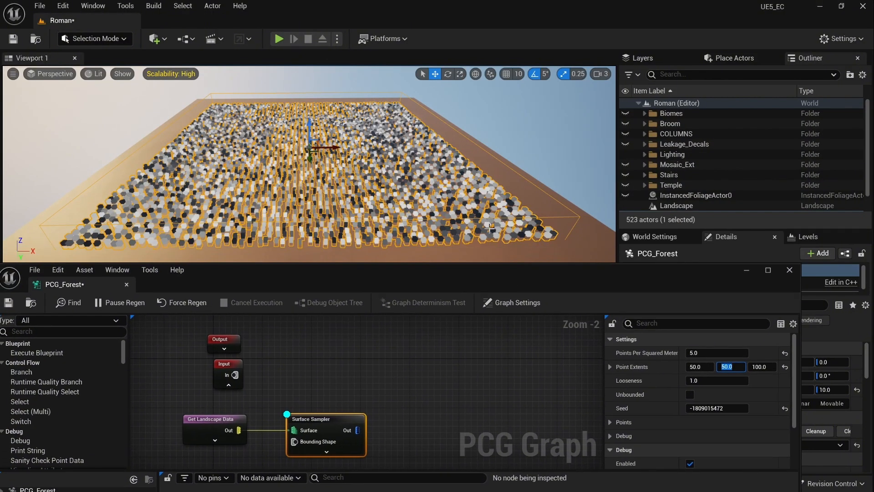
key(w)
right_drag(489, 228, 489, 240)
key(s)
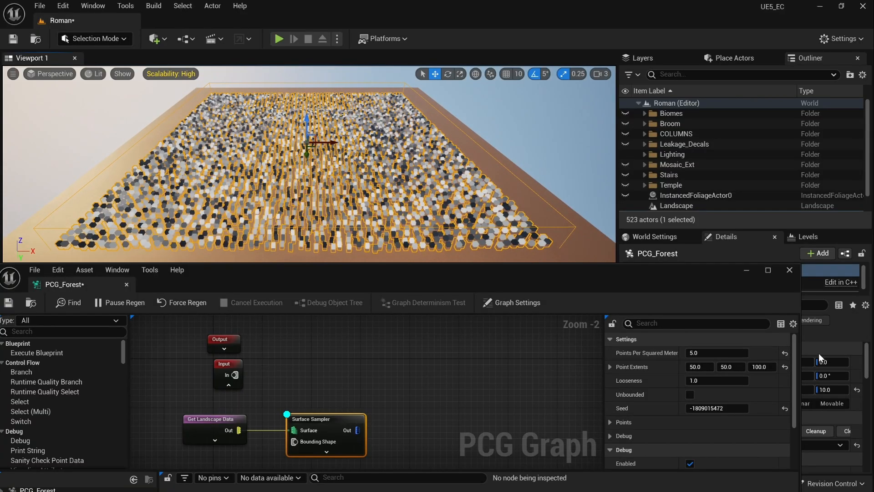
click(786, 353)
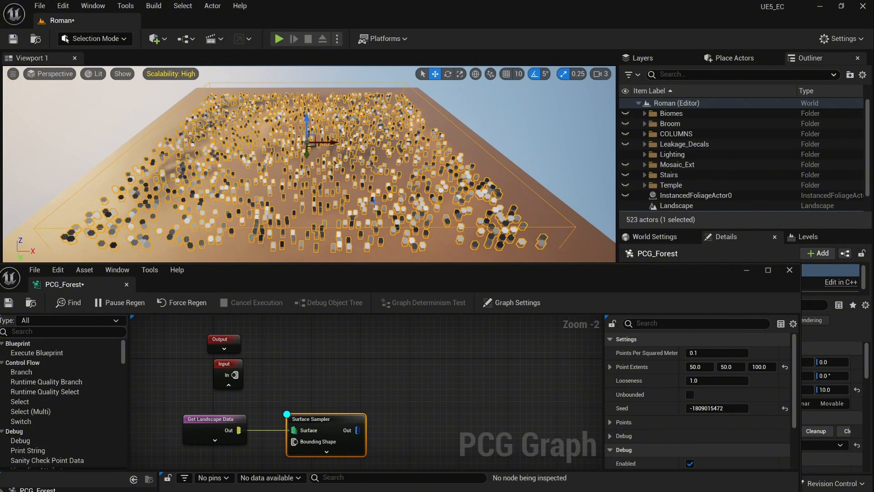
drag(390, 275, 416, 241)
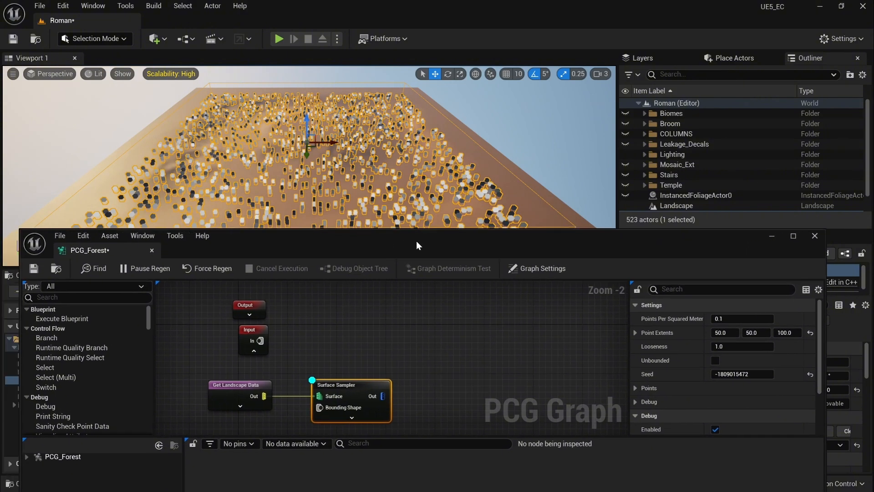
click(811, 332)
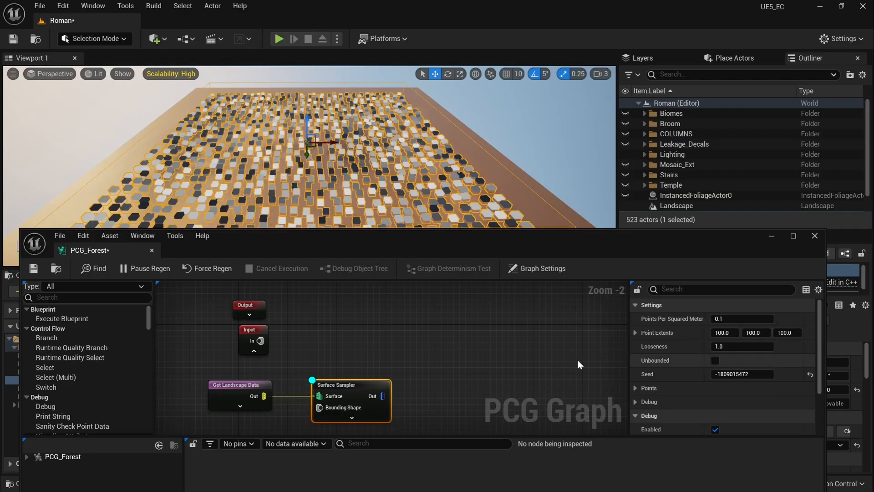
right_drag(393, 360, 349, 325)
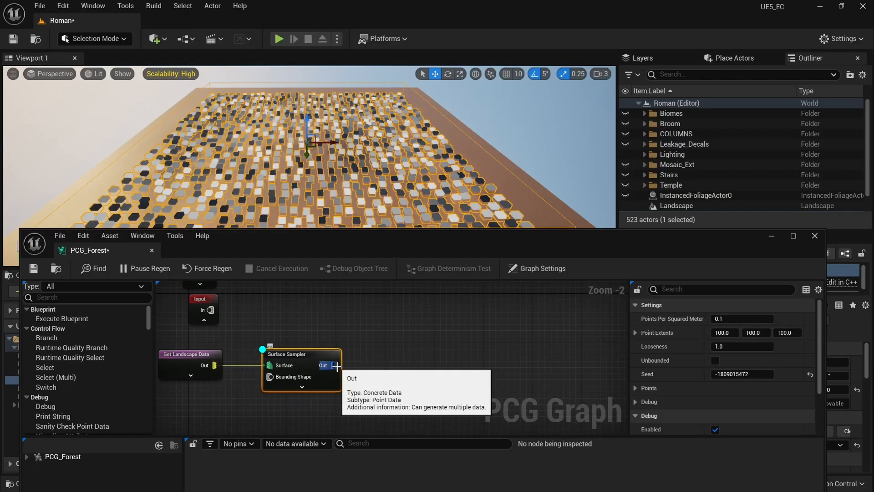
Step: Add a Density Noise node after the Surface Sampler, trying Noise Max 5.2 before resetting it to 1.0
drag(337, 365, 369, 364)
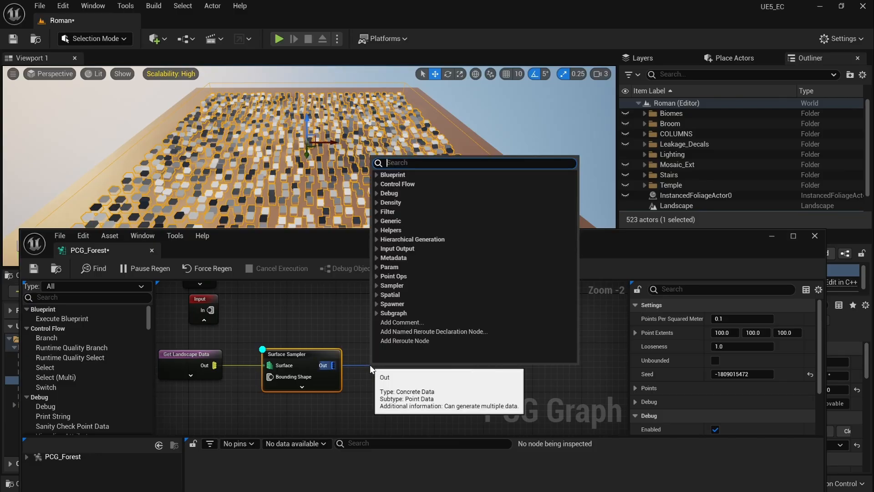
text(dens)
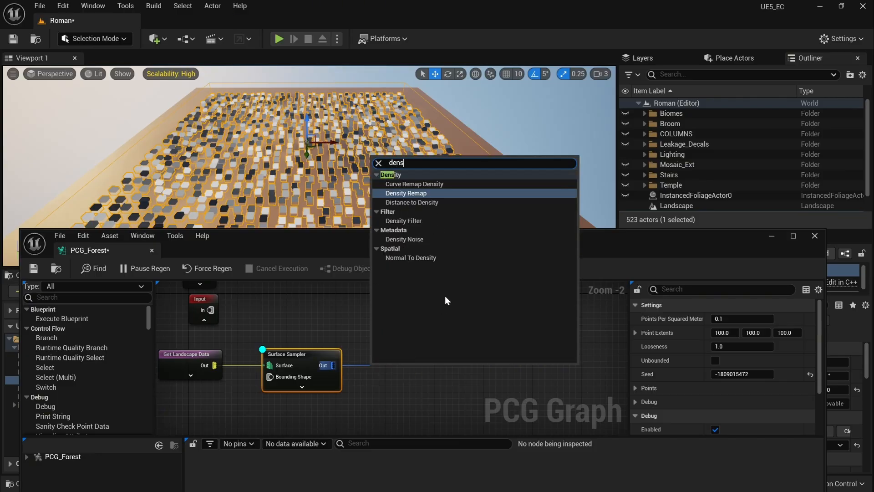
click(428, 241)
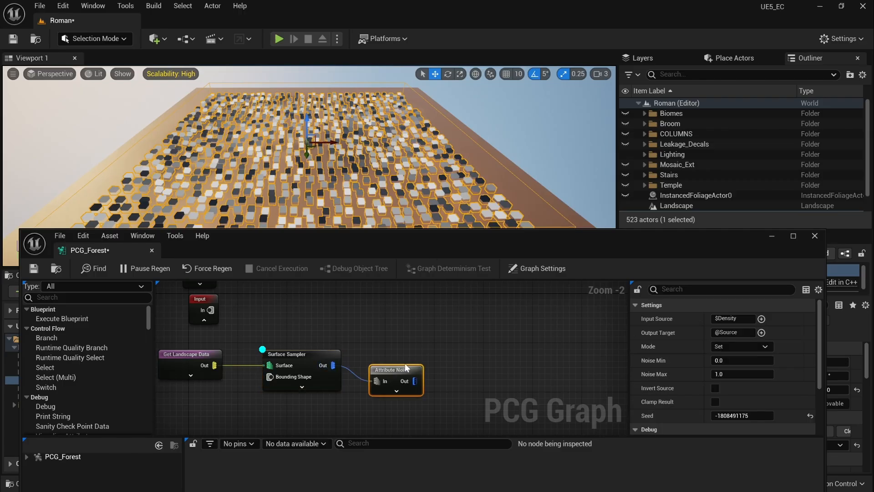
drag(395, 373, 386, 358)
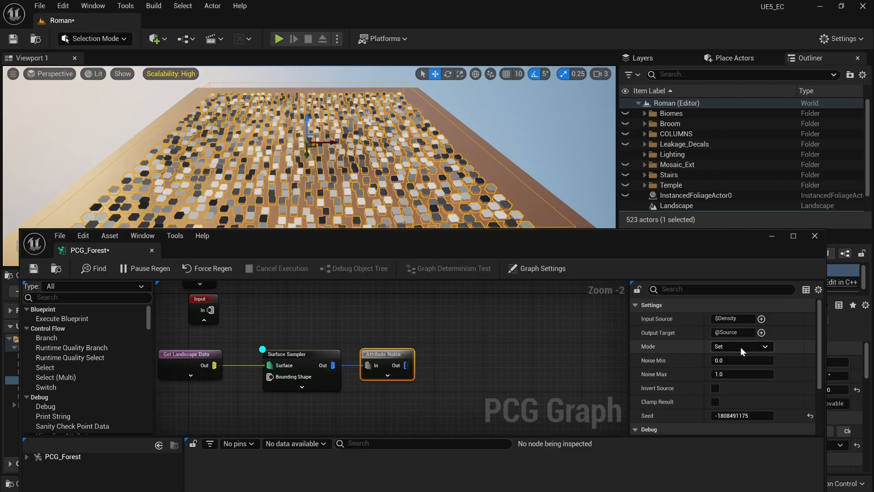
click(319, 353)
click(360, 354)
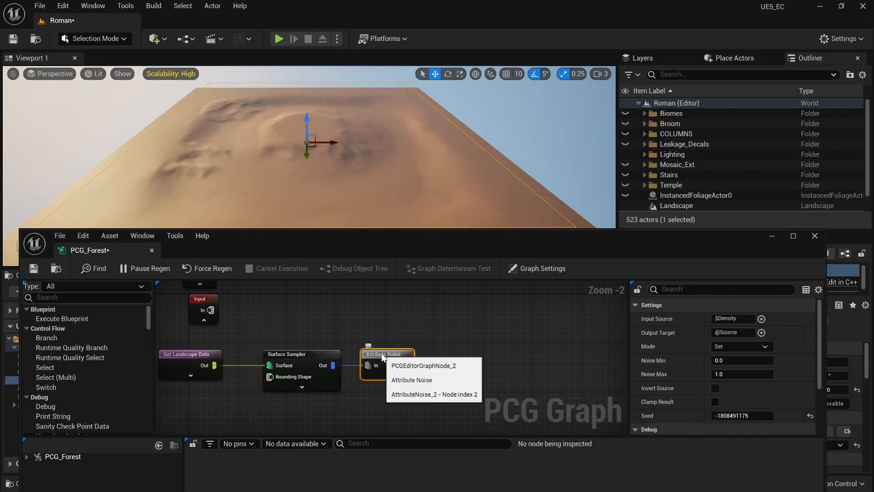
drag(725, 373, 774, 373)
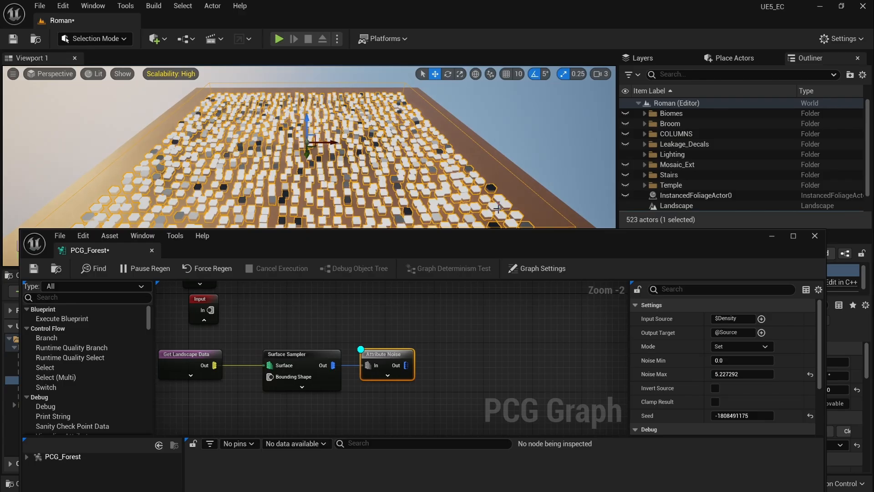
click(810, 375)
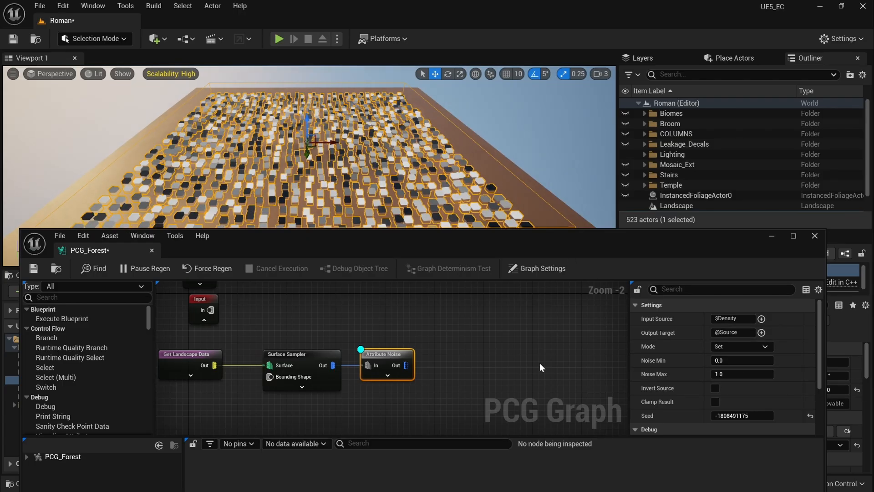
Step: Add a Density Filter after the noise node and move debug display from Attribute Noise to it
drag(402, 366, 445, 363)
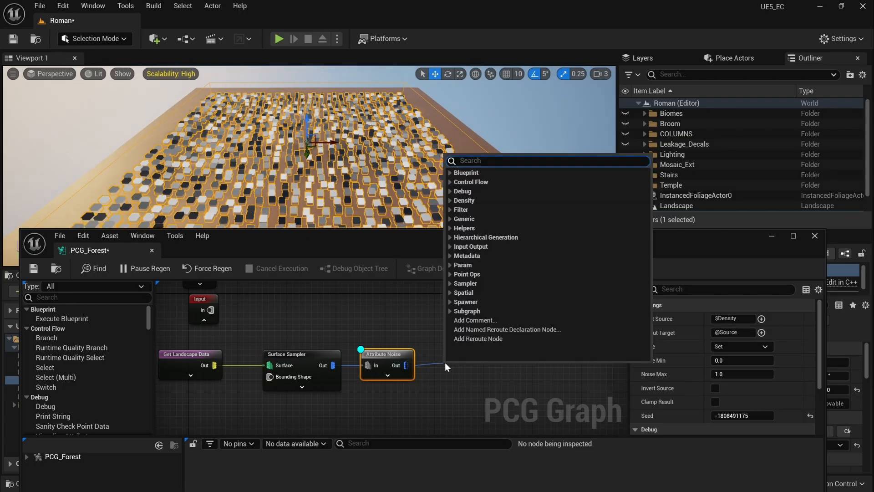
text(dens)
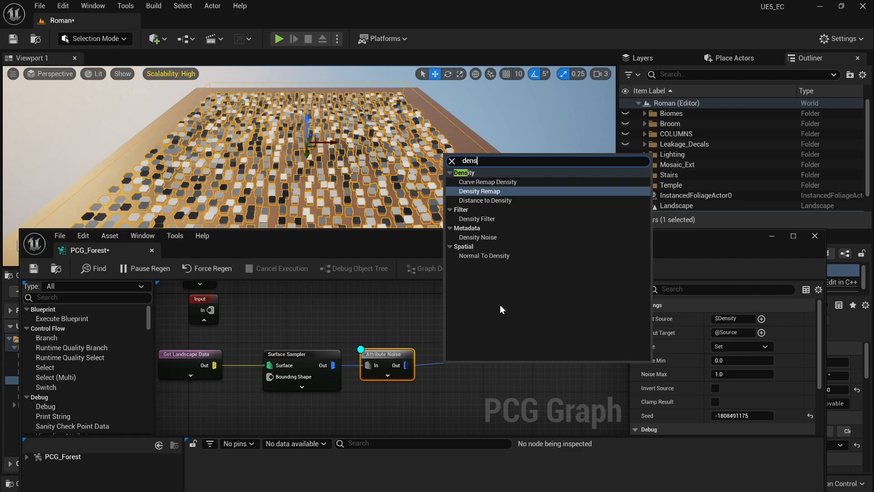
click(499, 220)
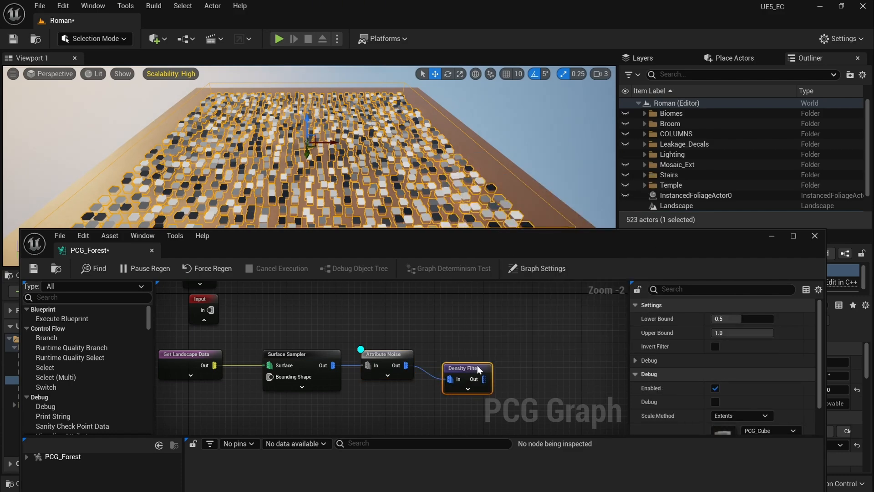
drag(480, 370, 471, 356)
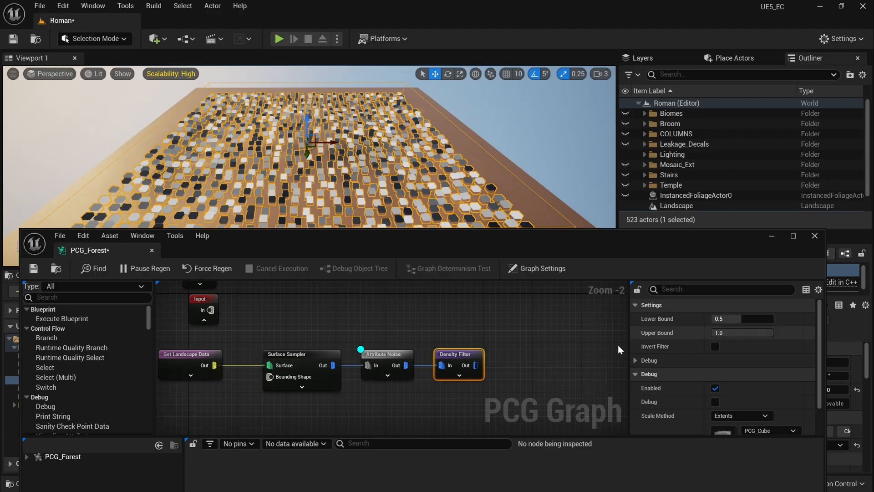
click(400, 353)
key(d)
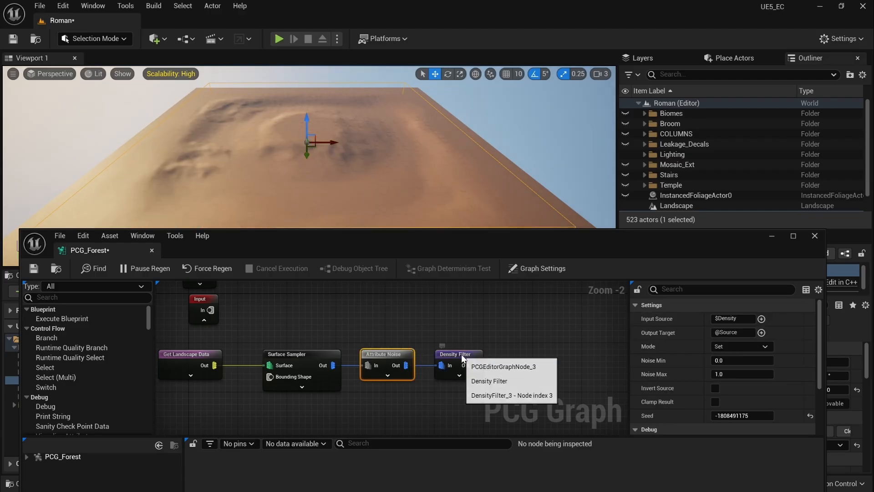
click(462, 355)
key(d)
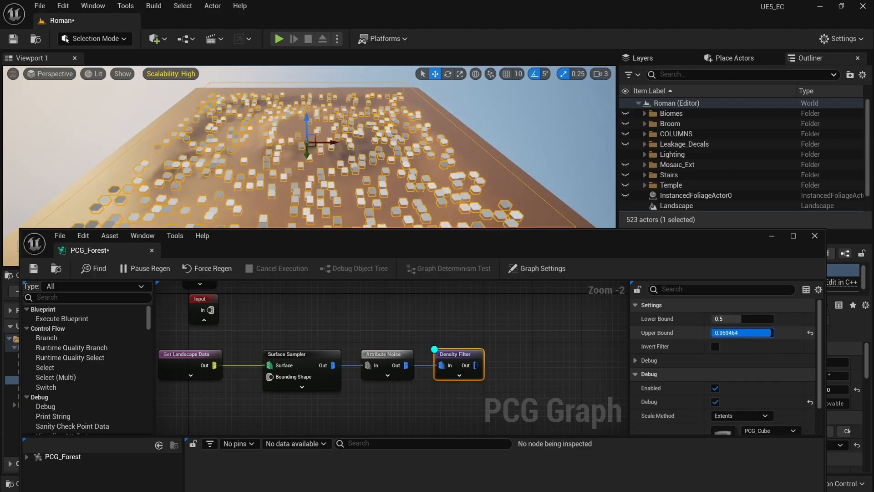
Step: Try a lower Upper Bound, then reset the bounds to 0.5 and 1.0
drag(754, 334, 738, 321)
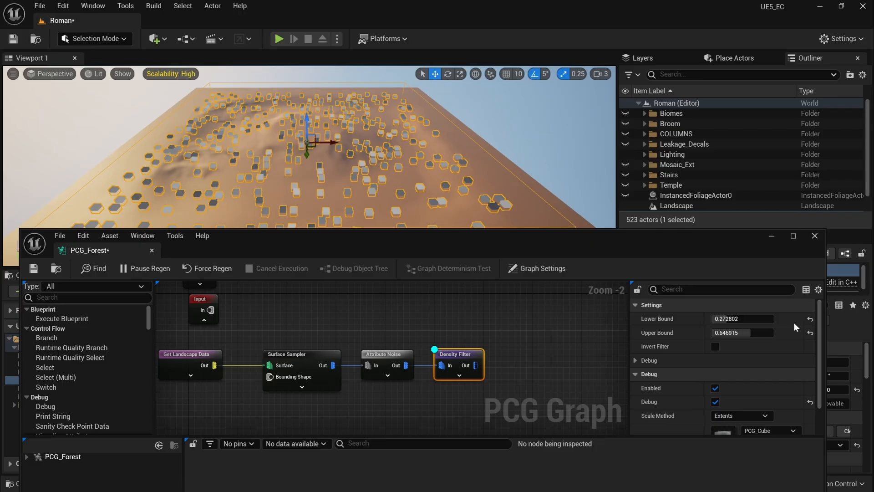
click(811, 320)
click(811, 333)
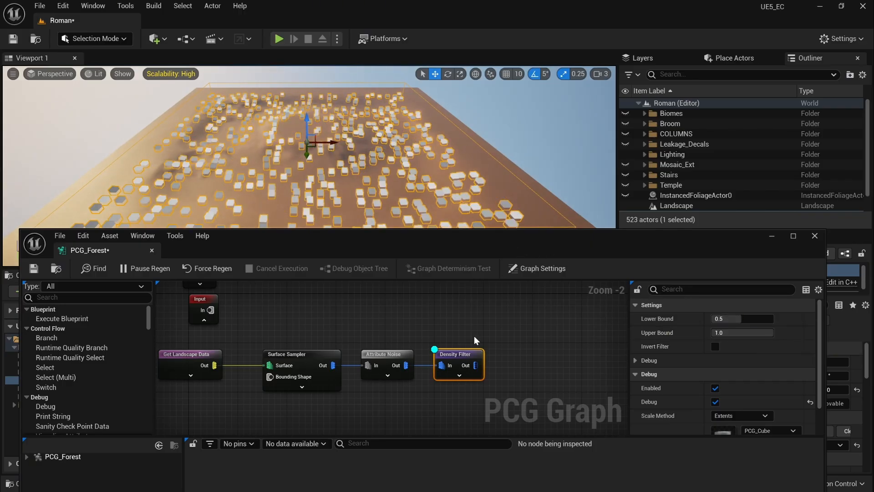
click(461, 333)
right_drag(458, 337, 437, 325)
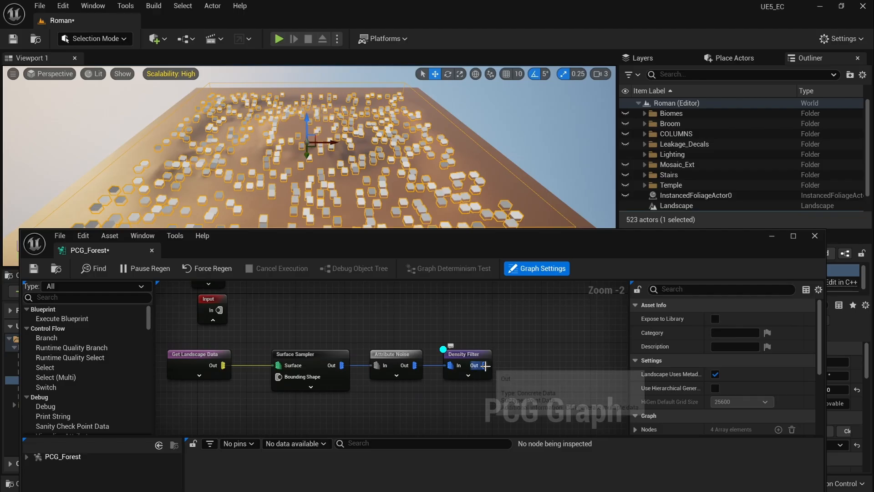
Step: Add a Transform Points node wired from the Density Filter output
drag(484, 365, 518, 365)
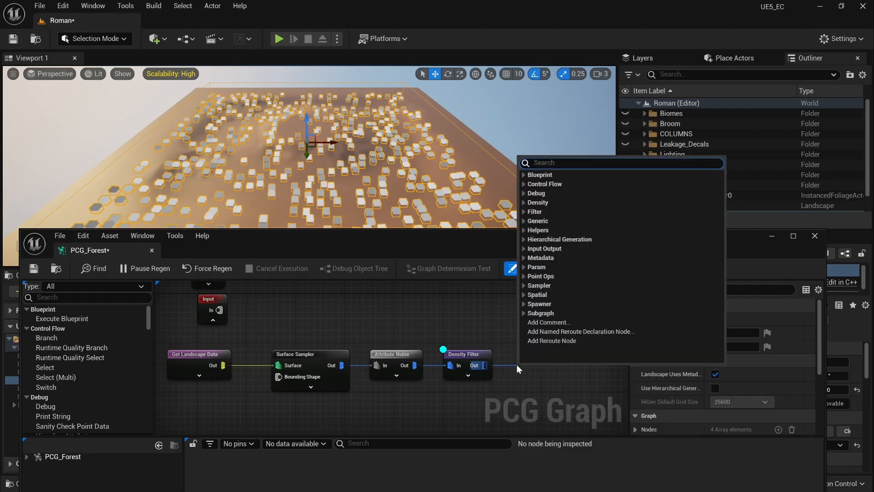
text(trans)
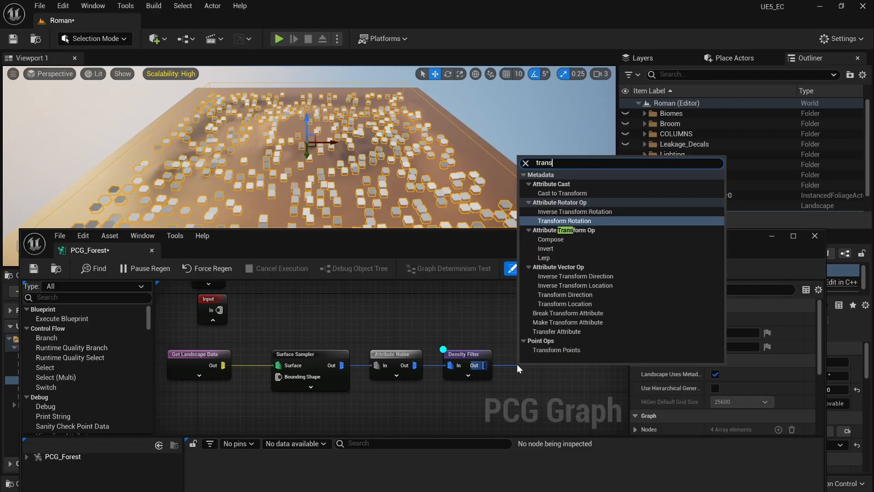
click(577, 349)
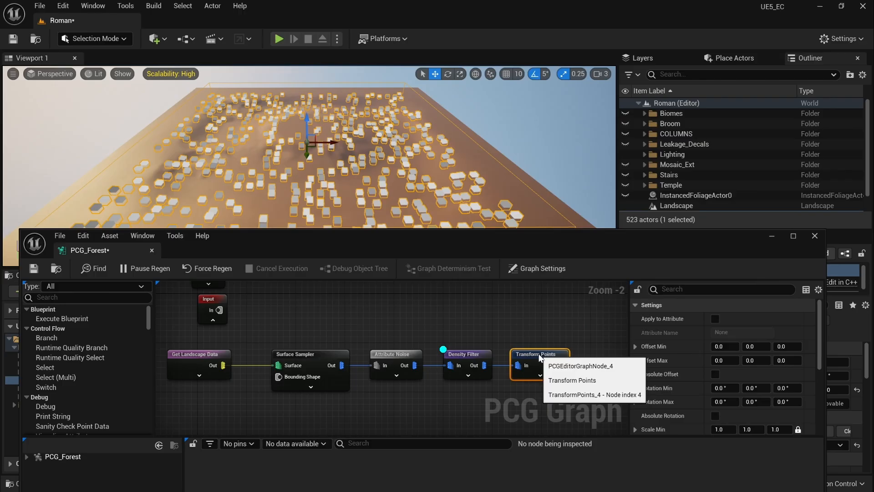
click(475, 351)
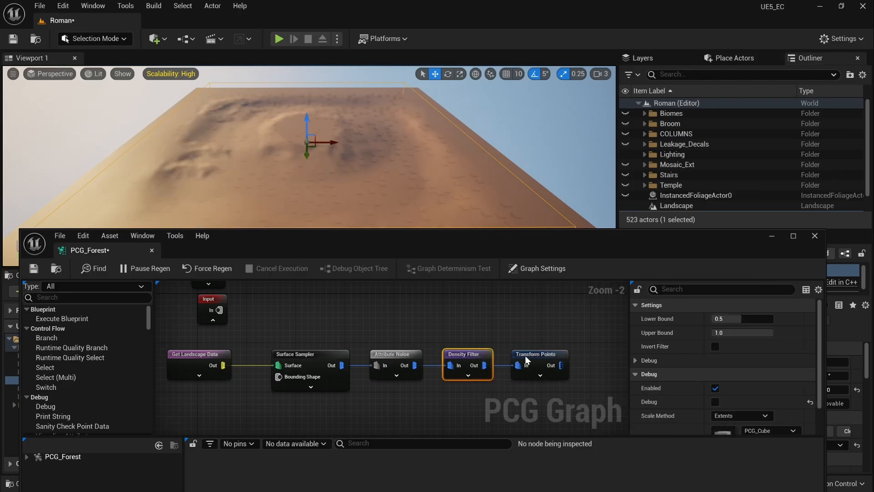
click(529, 356)
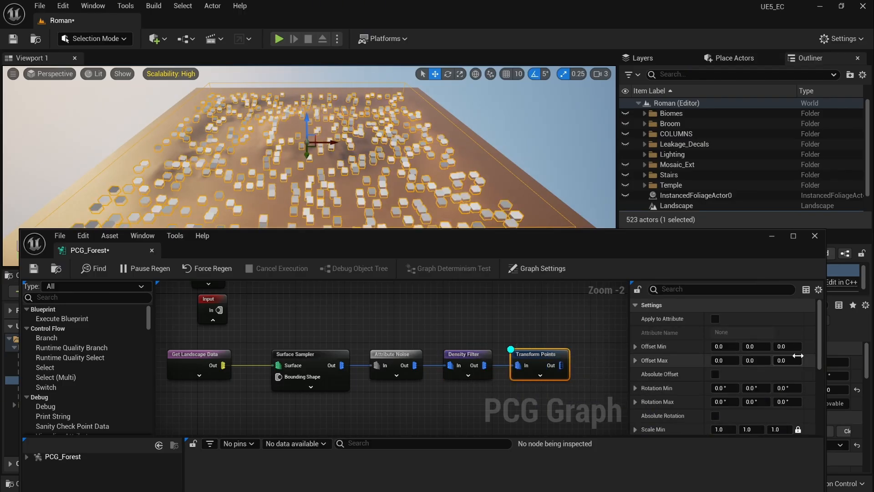
scroll(799, 362, down, 1)
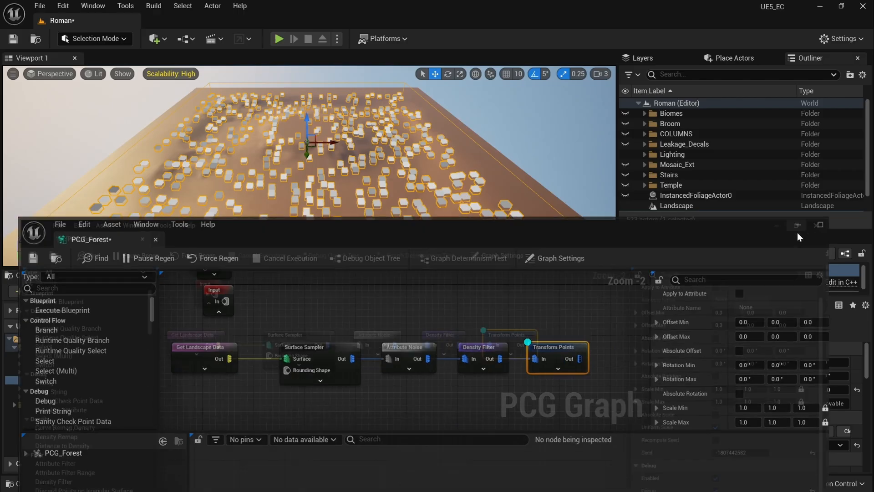
Step: Set Transform Points Rotation Max Z to 360°, keeping it after a reset-and-undo test
click(795, 235)
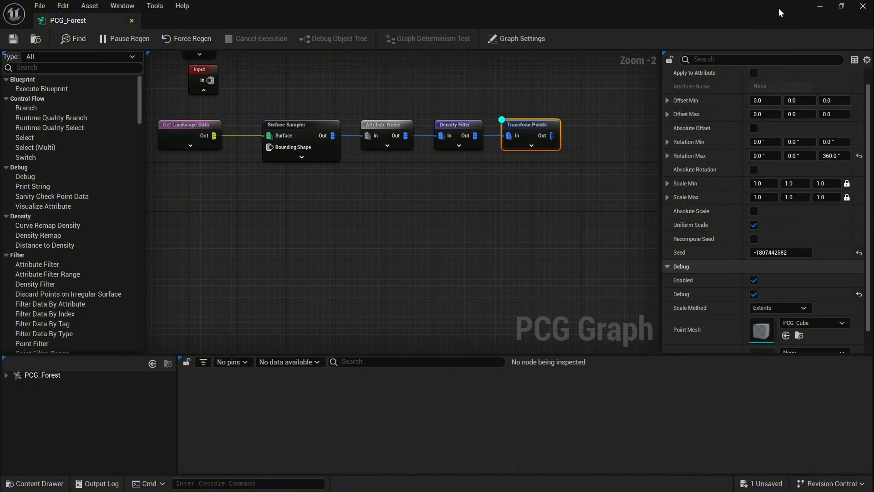
click(841, 7)
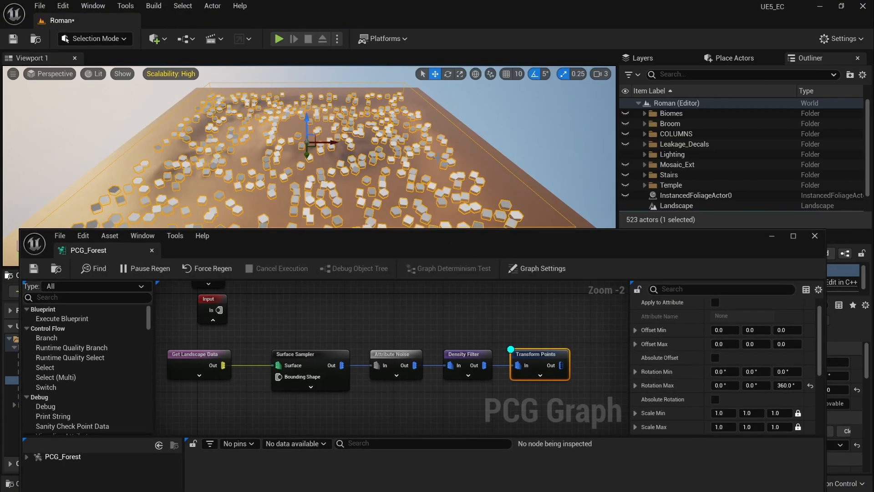
click(811, 385)
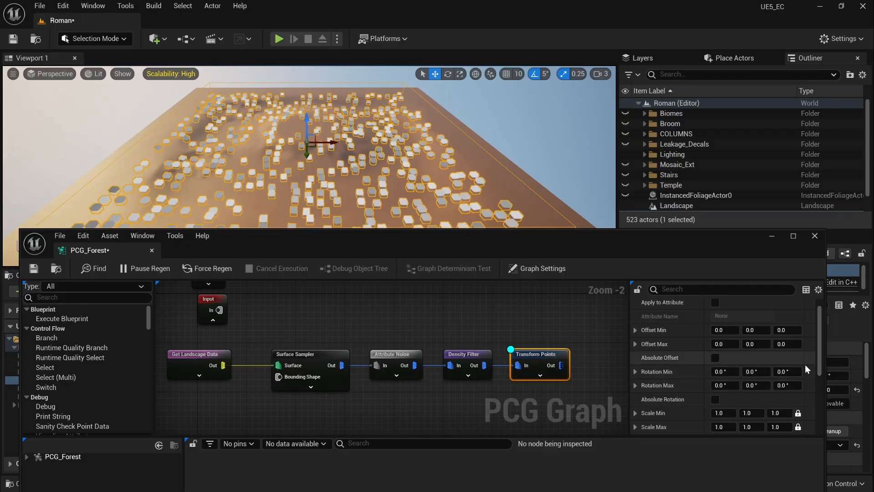
key(ctrl+z)
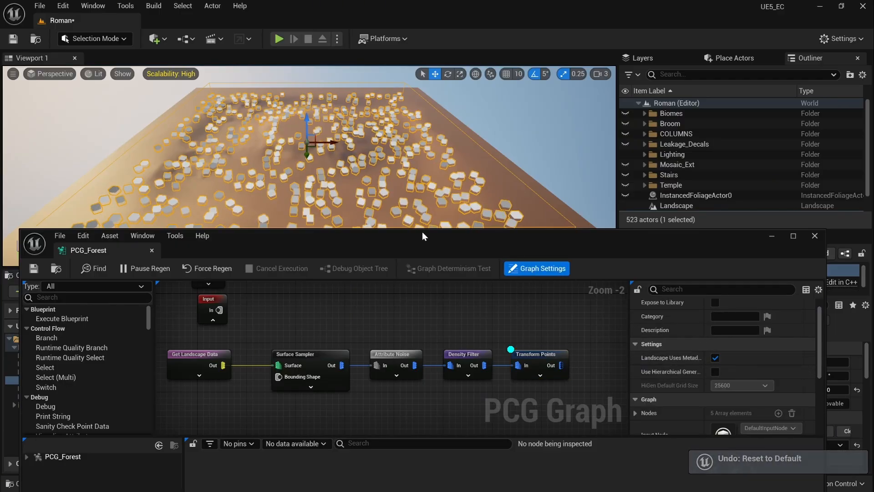
Step: Fly the camera close to the cubes to inspect their varied rotations
drag(422, 236, 372, 268)
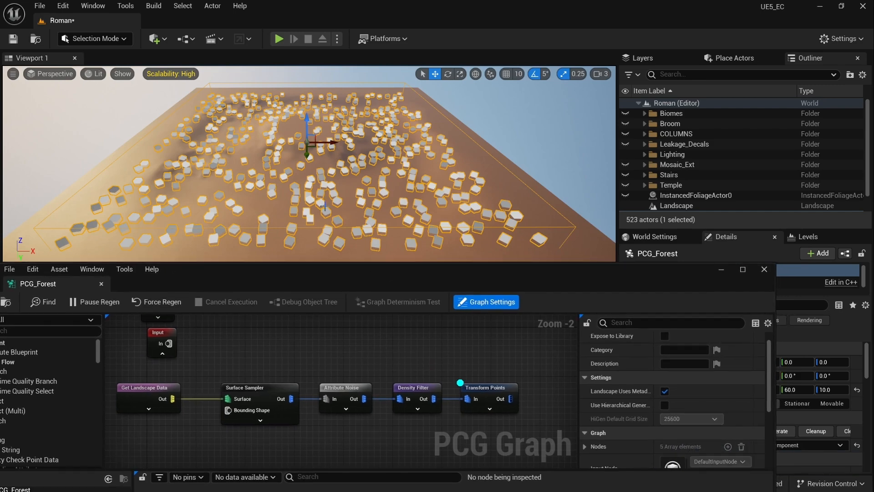
key(w)
right_drag(326, 210, 292, 214)
key(s)
key(w)
right_drag(260, 184, 260, 196)
drag(391, 272, 365, 186)
right_drag(490, 269, 326, 298)
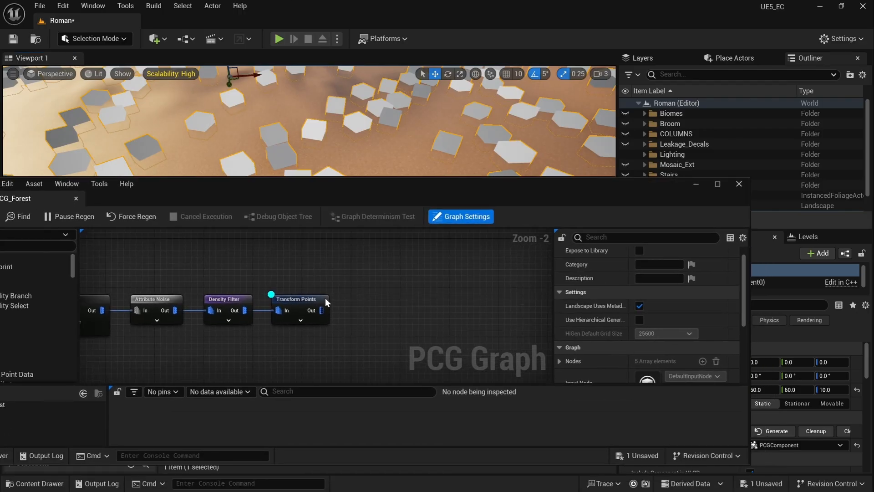
Step: Add a Self Pruning node wired from Transform Points' output
drag(322, 310, 359, 310)
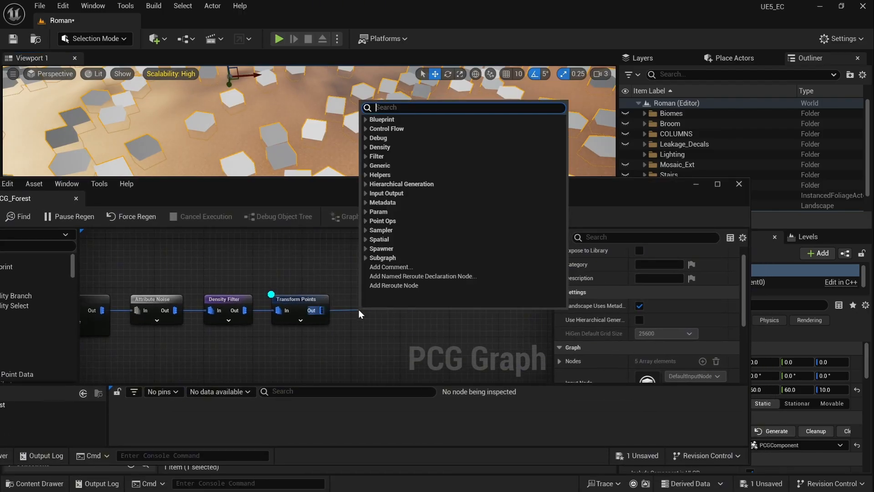
text(pru)
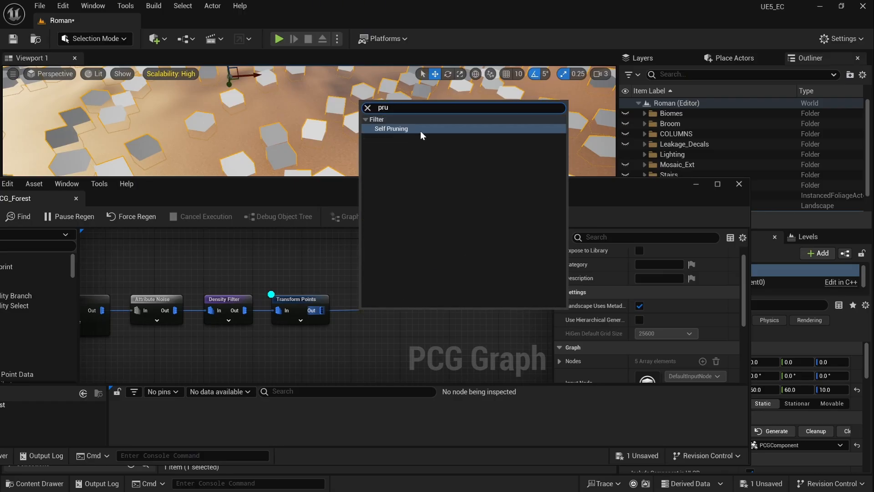
click(420, 130)
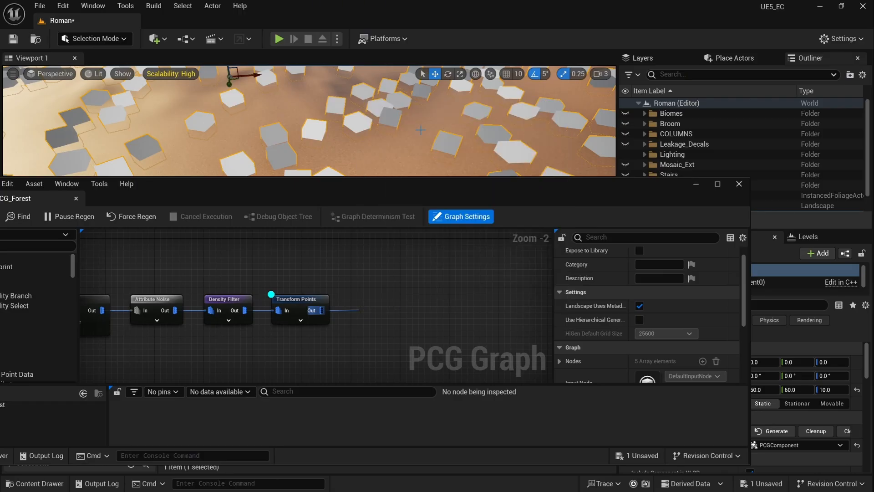
Step: Move the debug preview from Transform Points to the Self Pruning node
click(306, 301)
key(d)
click(373, 299)
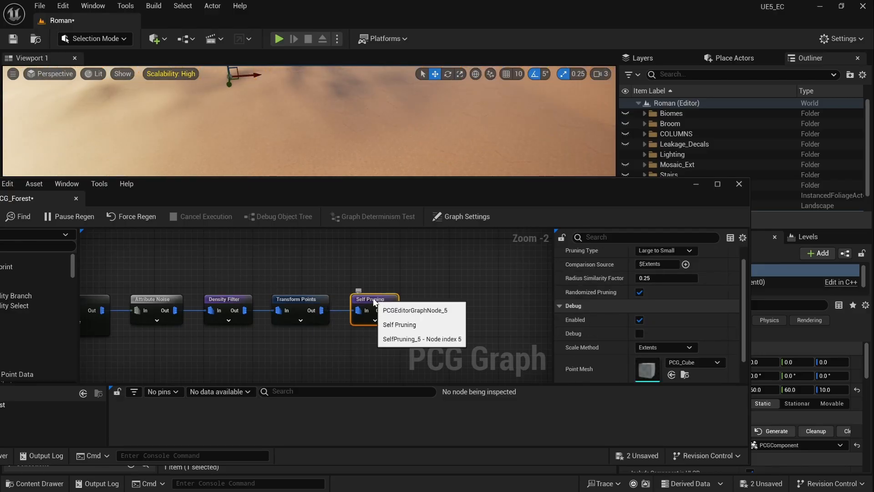
key(d)
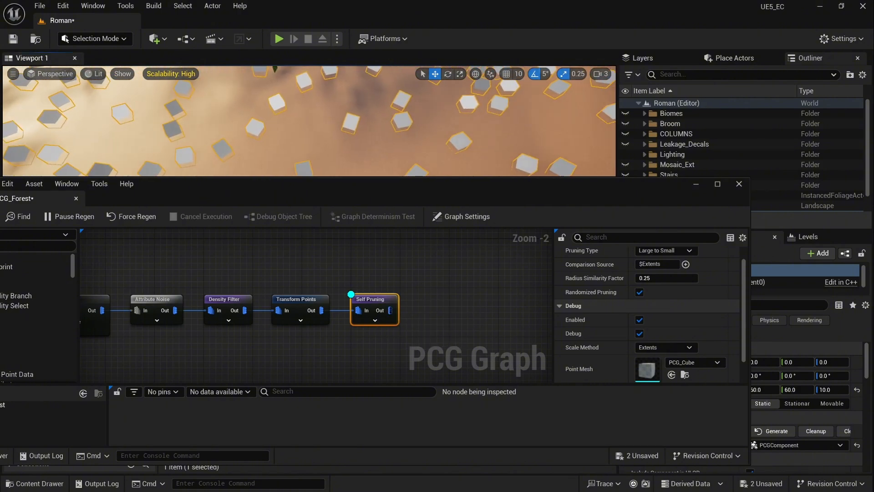
Step: Fly the camera over the field to inspect the pruned debug cubes
key(w)
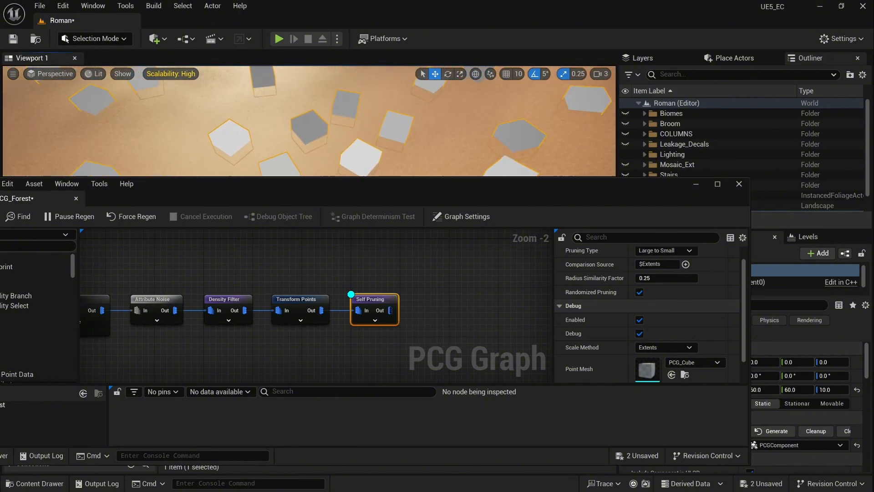
key(s)
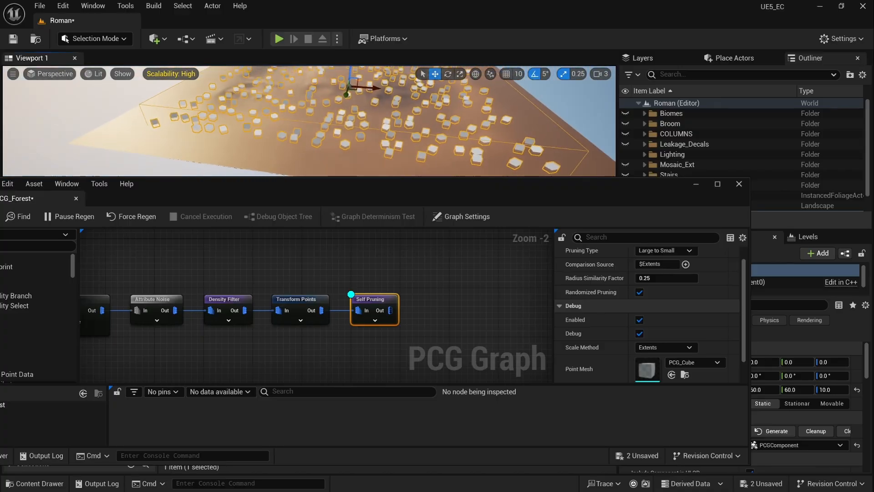
key(w)
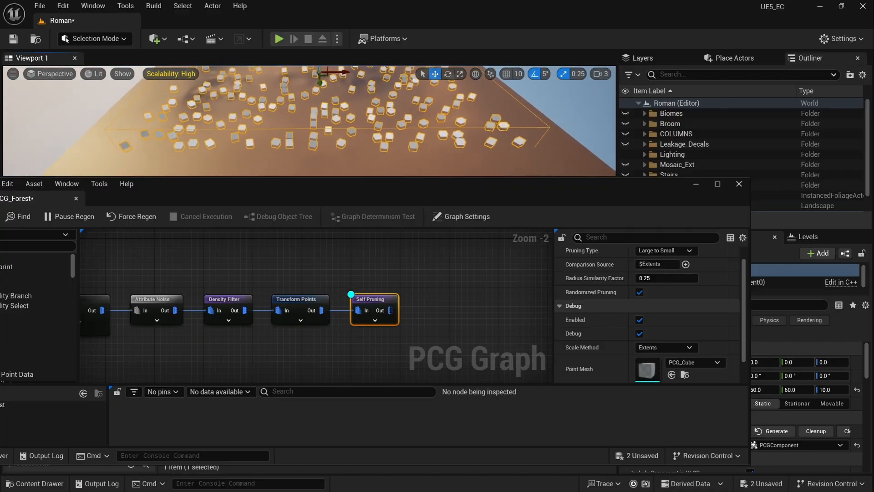
key(w)
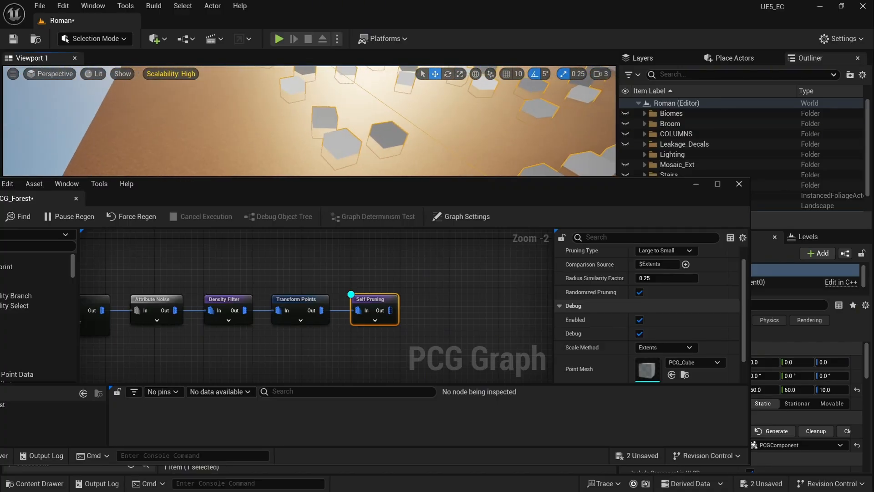
key(s)
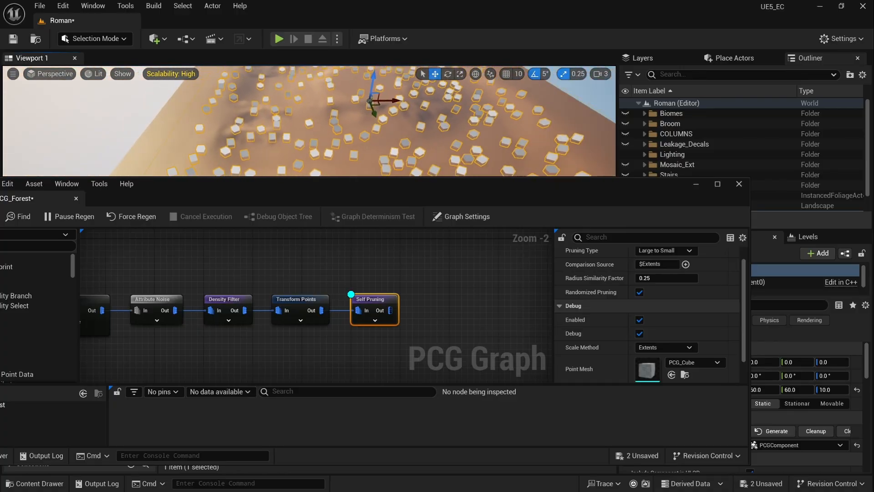
key(s)
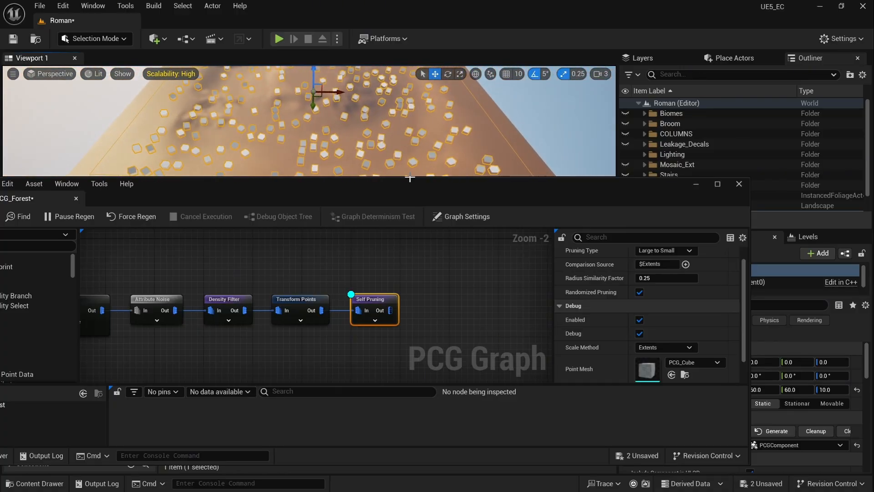
Step: Save the PCG_Forest graph and pull a new wire from Self Pruning's output
drag(350, 188, 416, 180)
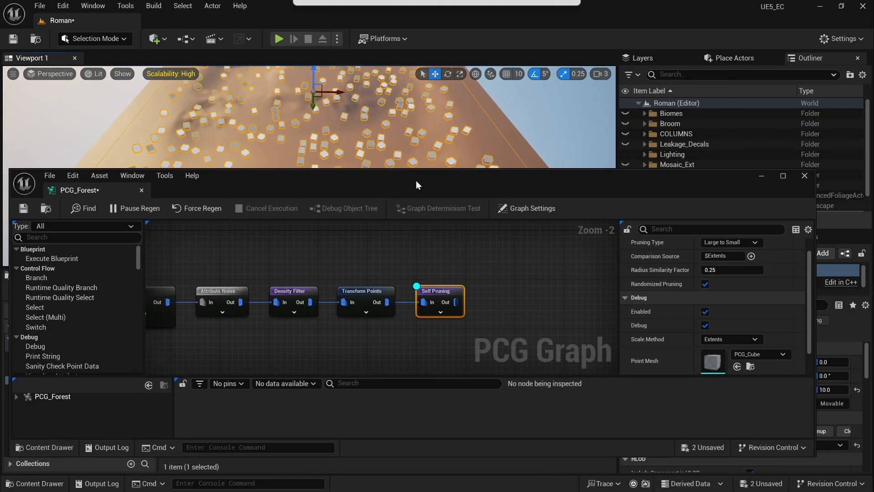
click(24, 209)
right_drag(262, 252, 393, 240)
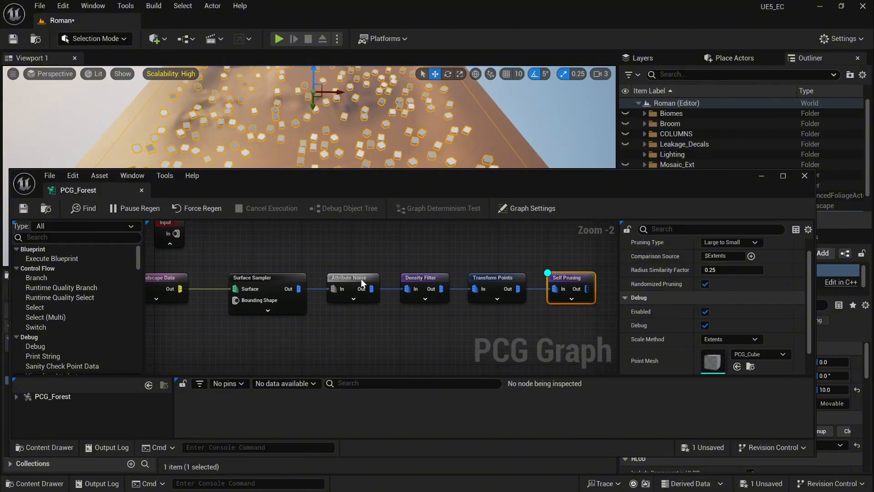
right_drag(520, 254, 384, 270)
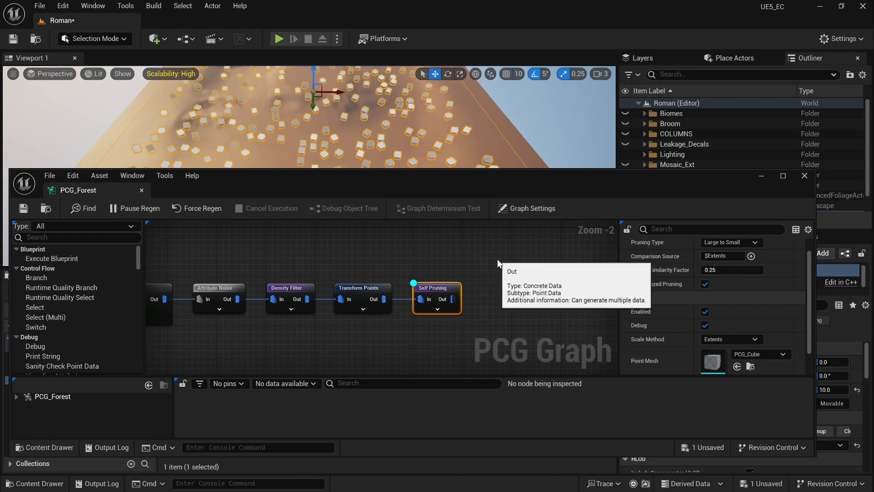
right_drag(497, 261, 367, 260)
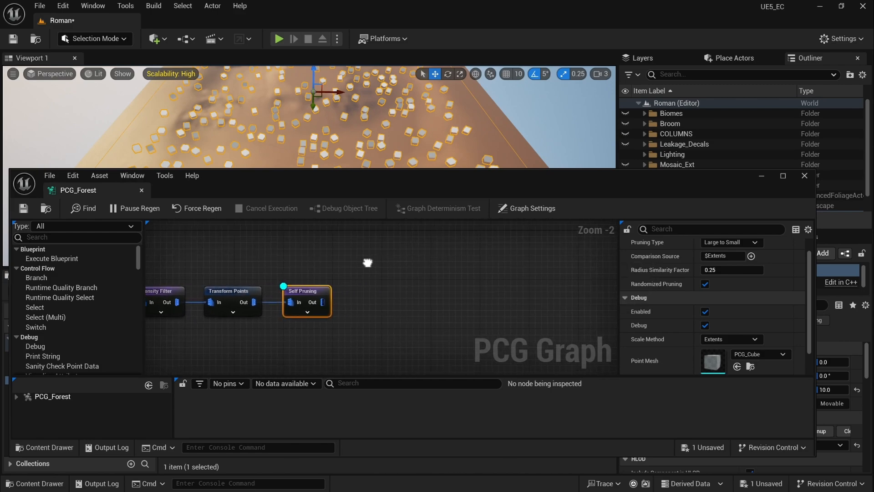
drag(323, 302, 381, 299)
Step: Add a Static Mesh Spawner after Self Pruning and shift it right
text(mesh)
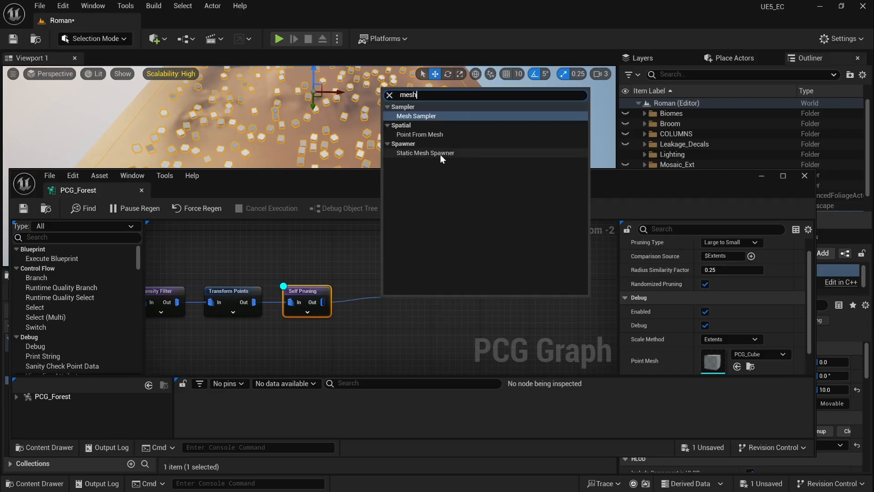
click(441, 155)
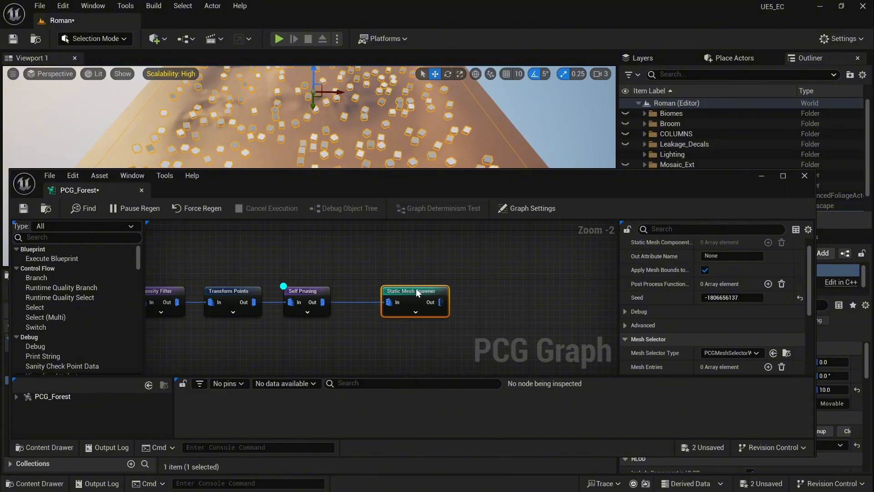
drag(415, 299, 495, 290)
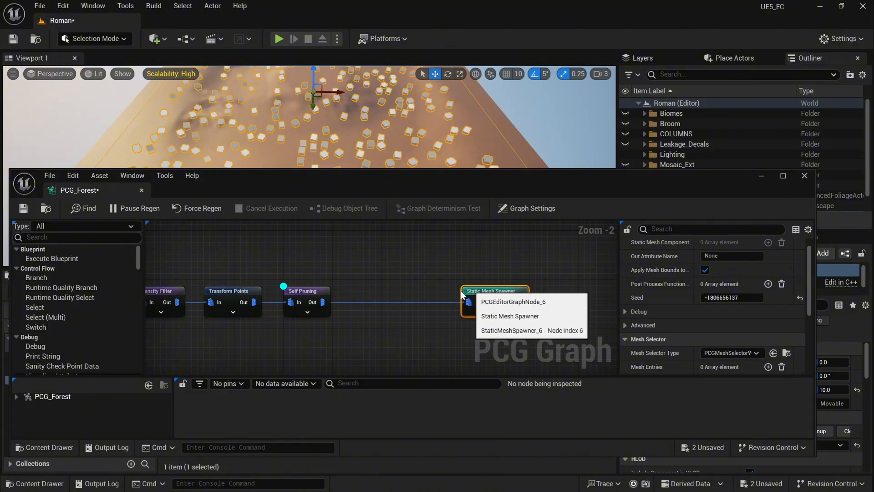
Step: Turn off the Self Pruning debug display and close the PCG_Forest graph
scroll(370, 263, down, 3)
right_drag(370, 263, 442, 275)
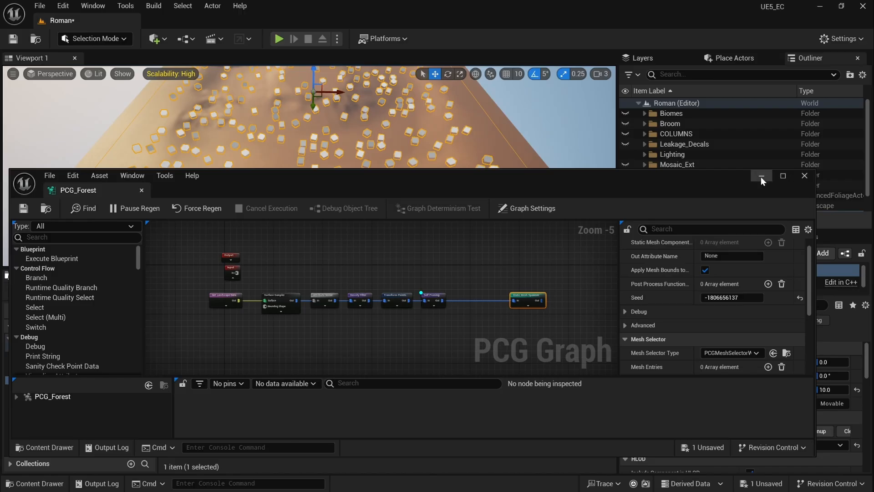
click(431, 298)
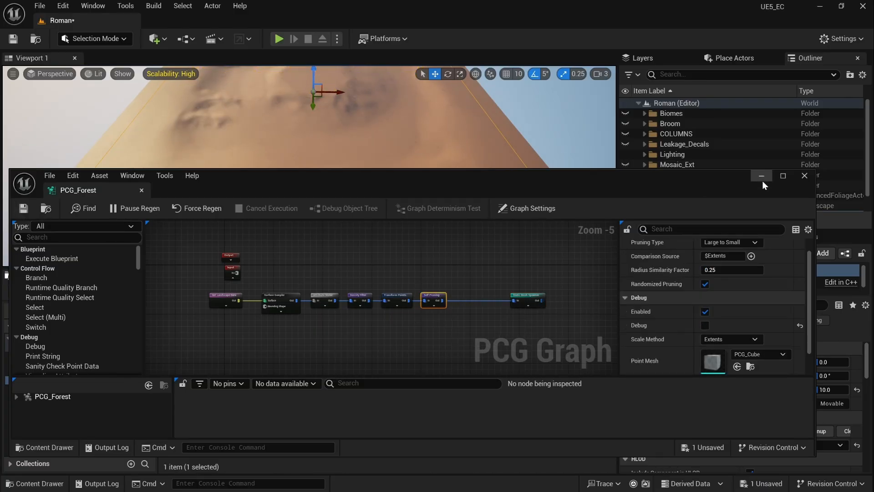
click(805, 176)
Step: Open the EuropeanBeech > Geometry > SimpleWind folder in the Content Browser
drag(361, 269, 363, 311)
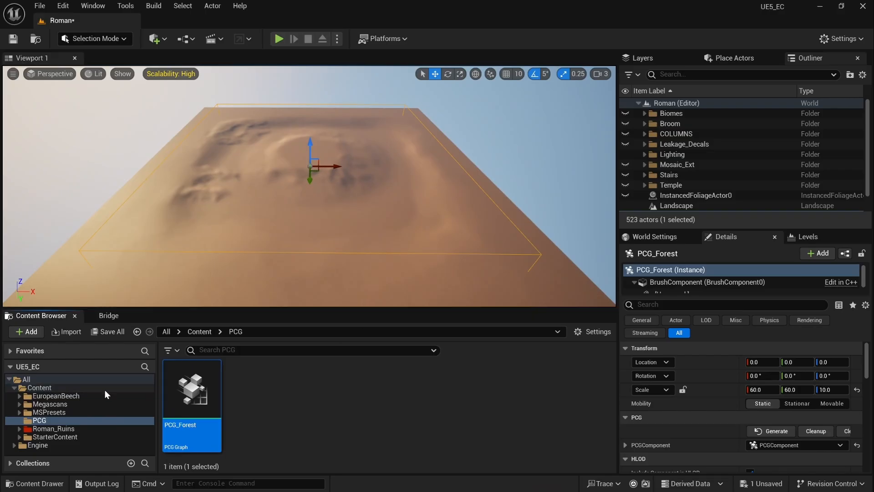
click(87, 395)
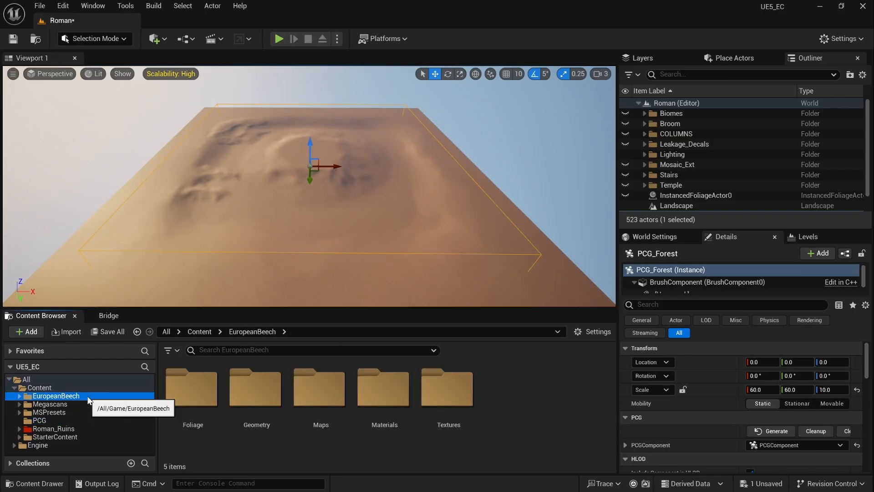
click(19, 396)
click(24, 412)
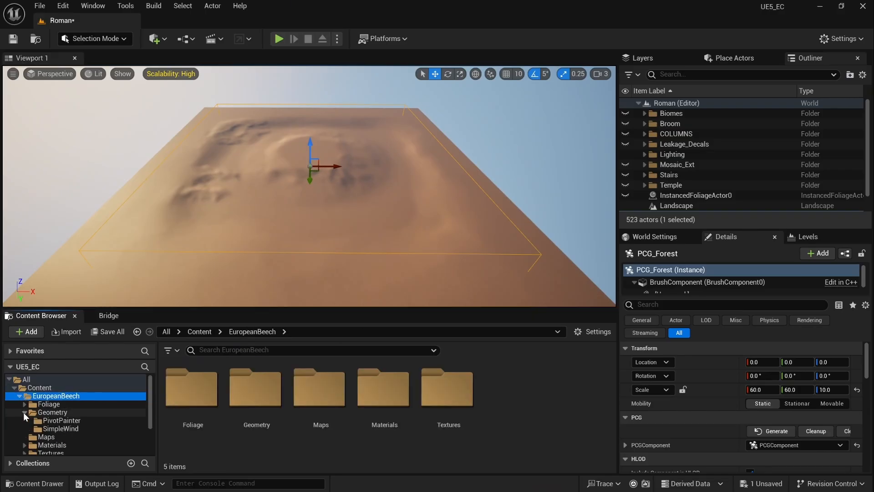
click(72, 429)
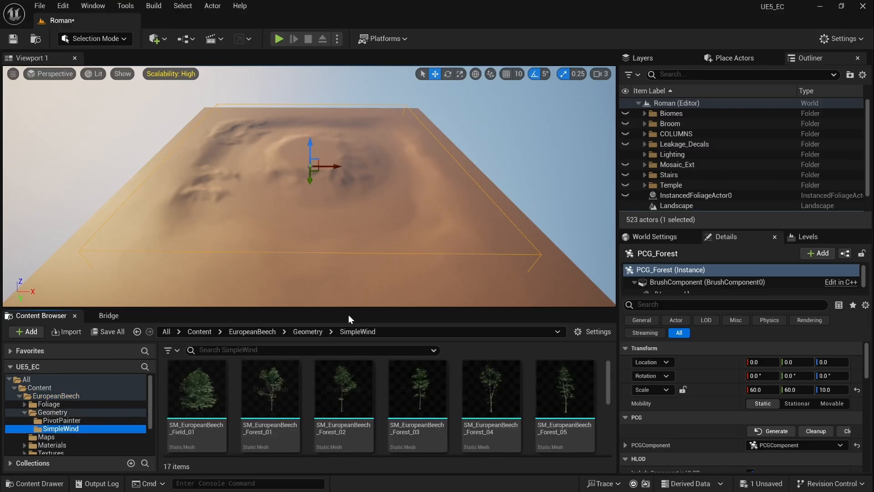
drag(357, 308, 365, 227)
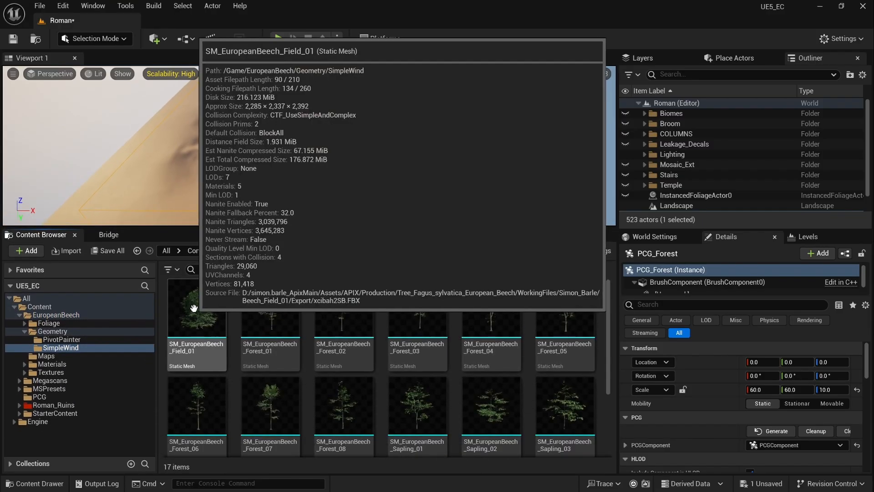
Step: Select all 17 tree meshes and confirm Nanite is already enabled on them
scroll(528, 337, down, 3)
click(508, 366)
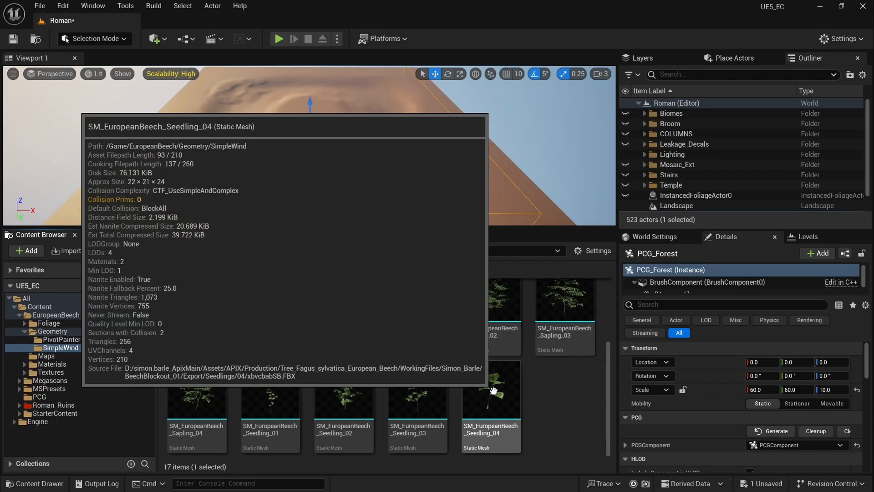
key(ctrl+a)
right_click(492, 385)
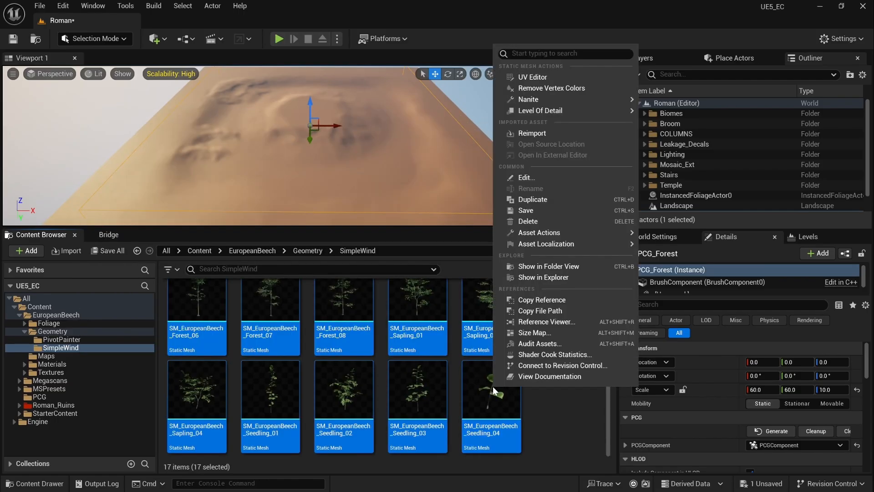
mouse_move(591, 100)
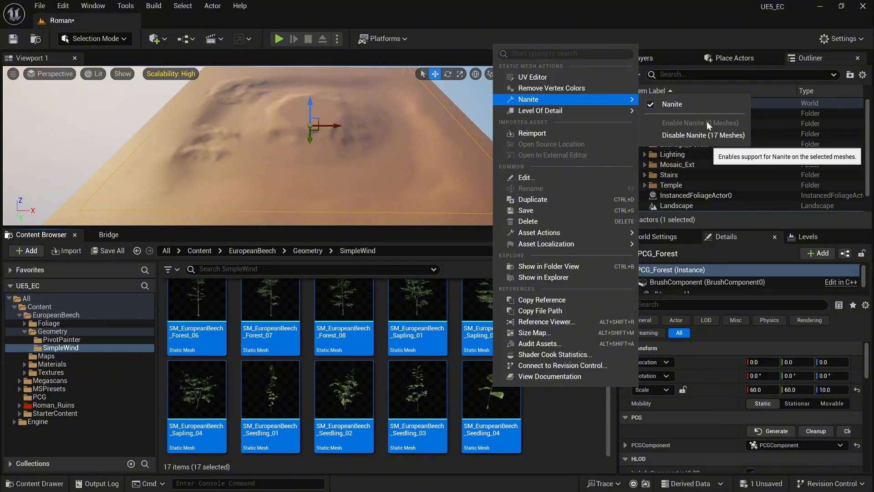
click(540, 407)
scroll(540, 408, up, 1)
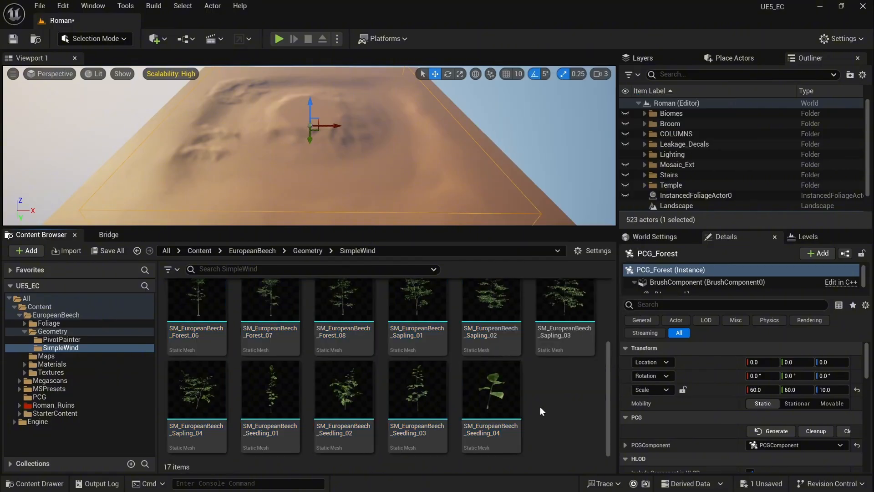
scroll(404, 382, up, 1)
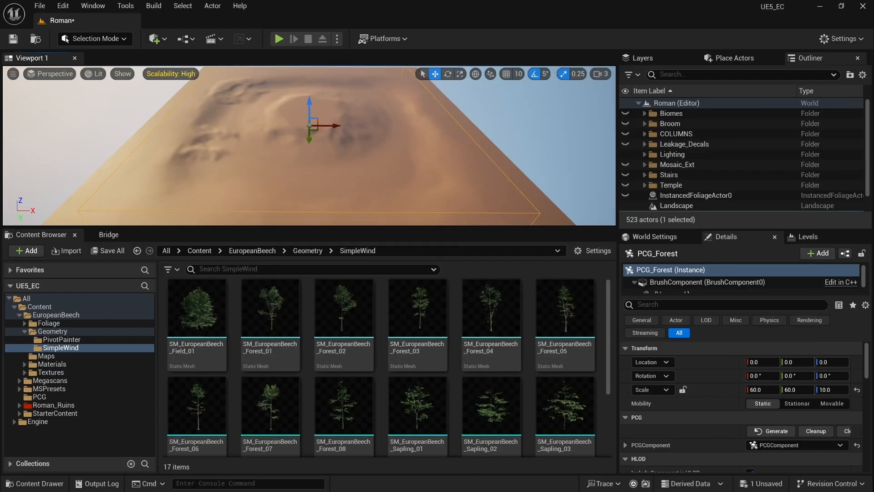
Step: Bring the camera down to the sand and place SM_EuropeanBeech_Field_01 there
key(w)
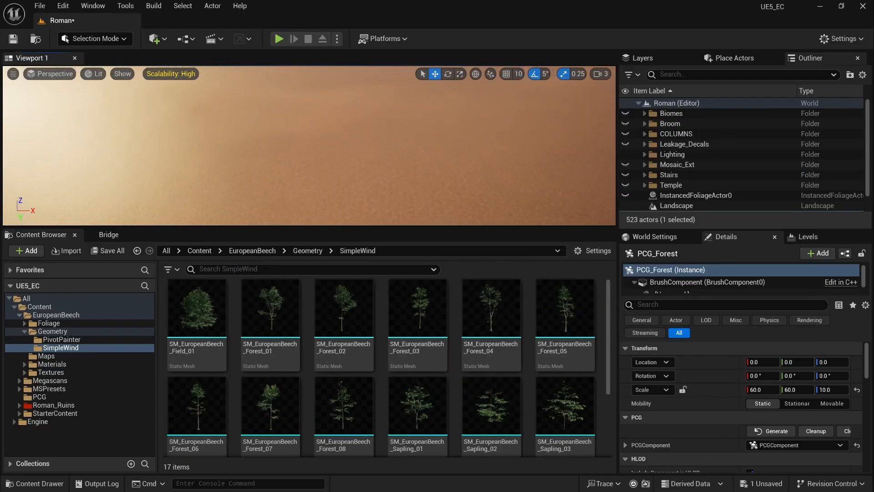
key(w)
key(s)
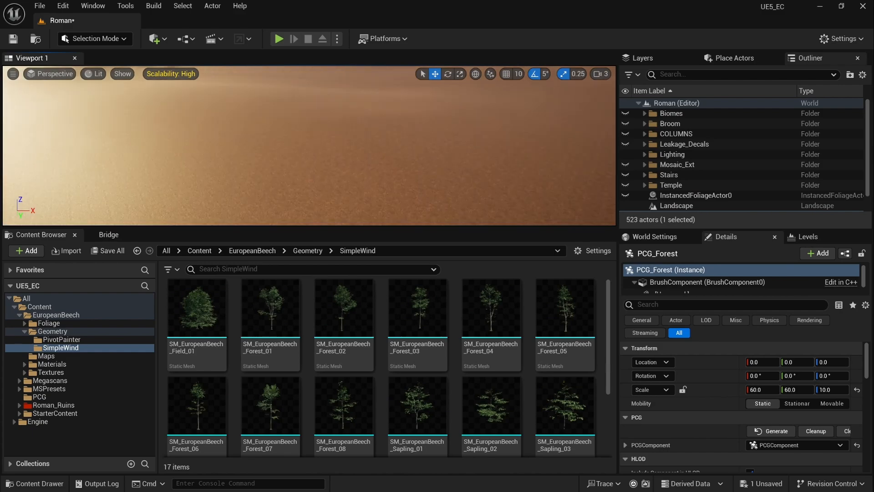
key(w)
key(s)
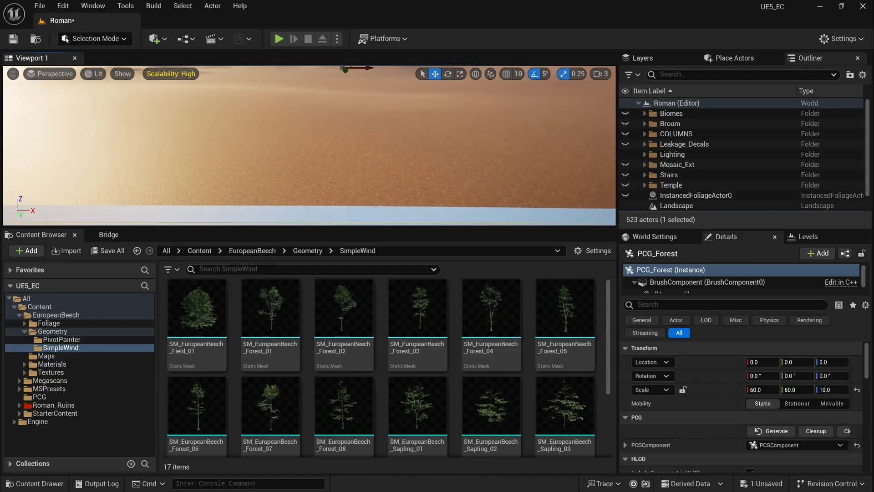
key(w)
mouse_move(309, 146)
right_down()
mouse_move(306, 162)
mouse_move(302, 131)
right_up()
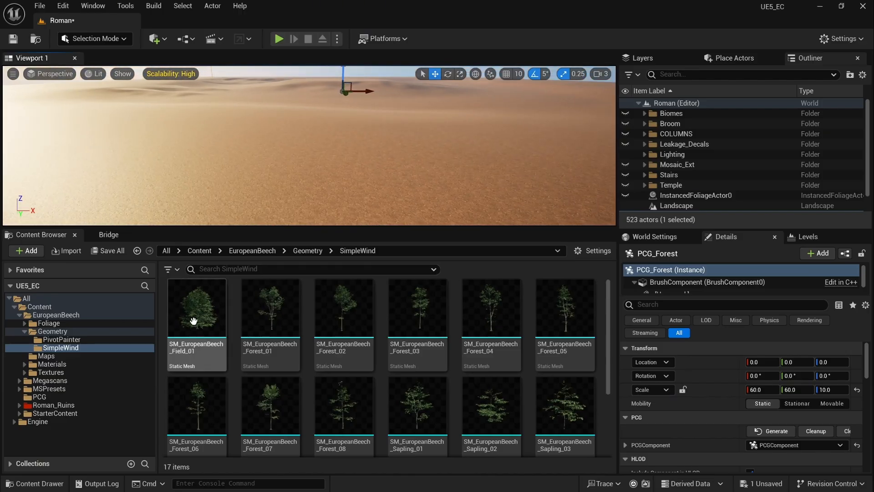
click(200, 283)
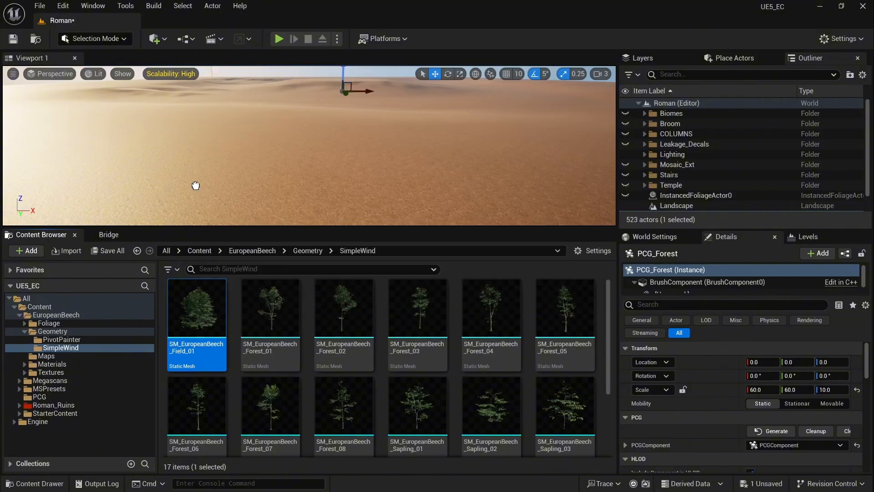
drag(195, 183, 195, 185)
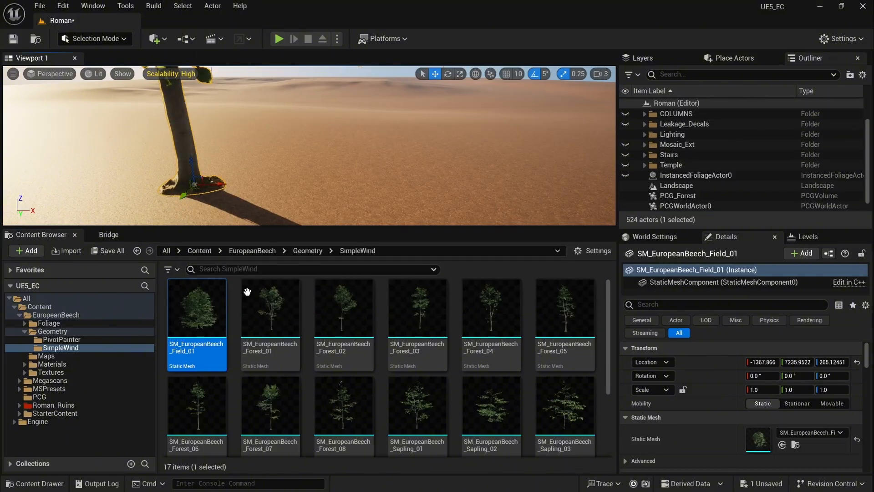
Step: Place SM_EuropeanBeech_Forest_01 in the level and move it right
click(265, 314)
drag(265, 314, 369, 182)
right_drag(369, 182, 414, 180)
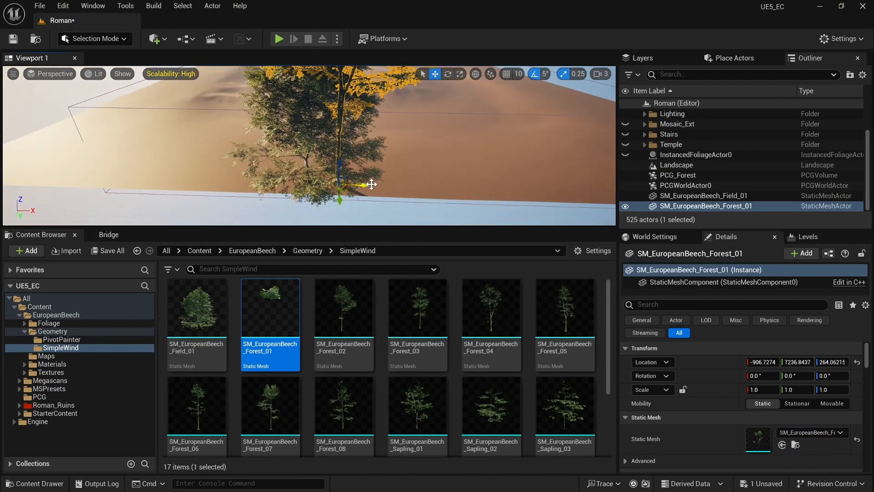
drag(371, 184, 405, 185)
Step: Spread Field_01 and Forest_01 apart along X and drag in Forest_02
click(339, 169)
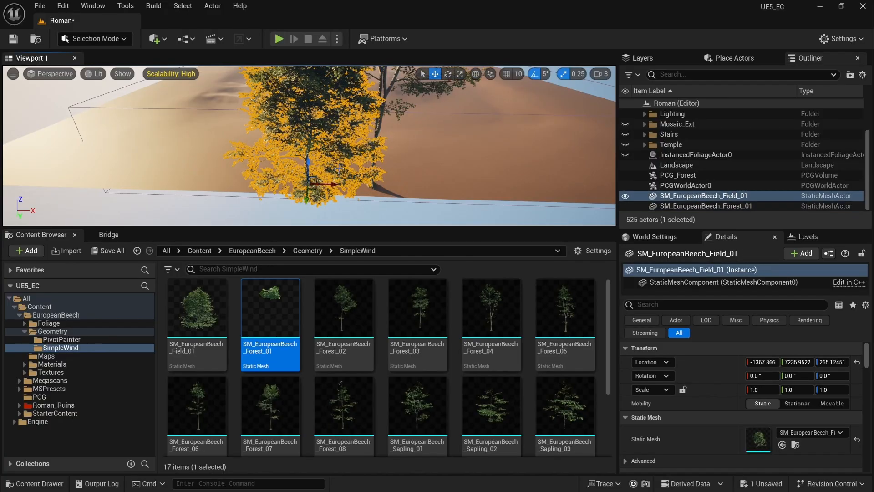
drag(337, 186, 201, 181)
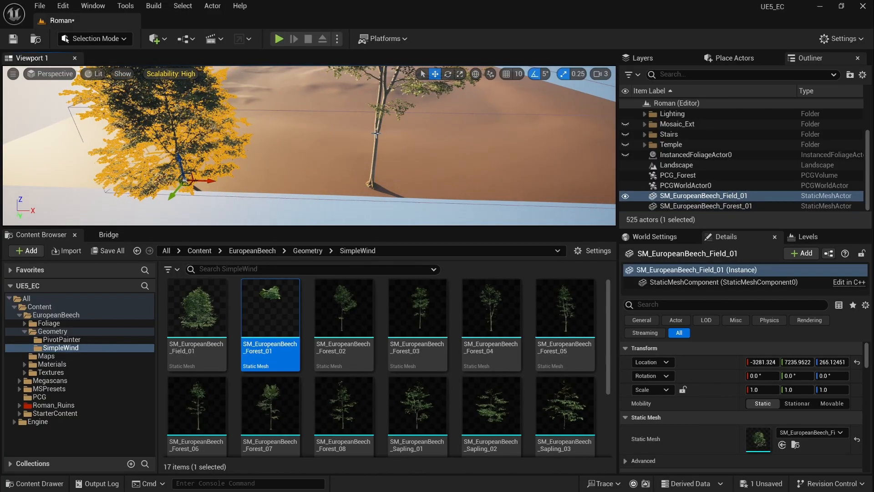
click(378, 141)
drag(396, 188, 285, 184)
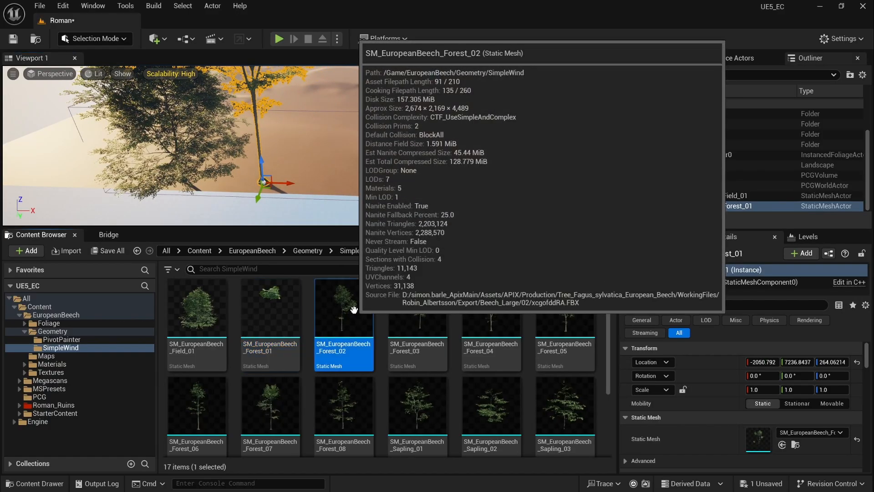
drag(352, 299, 332, 177)
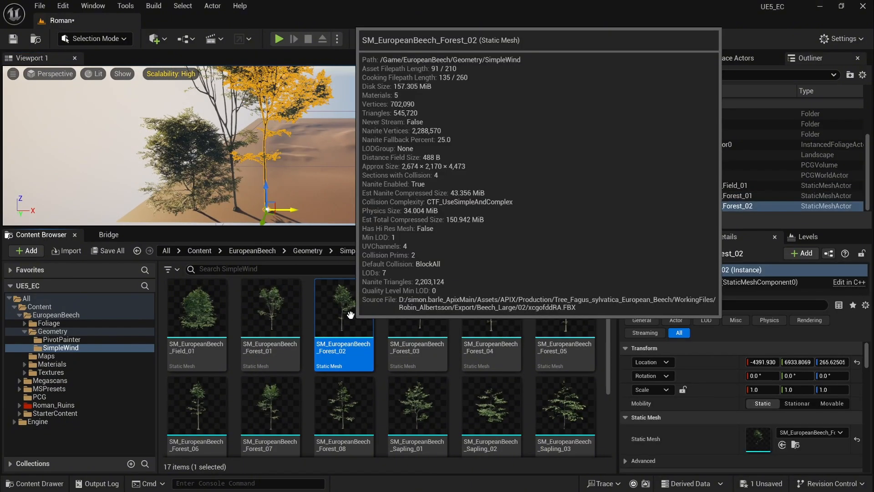
Step: Place beech trees Forest_03 through Forest_08 in a row
drag(426, 317, 303, 211)
drag(491, 314, 341, 212)
drag(565, 314, 377, 212)
click(196, 422)
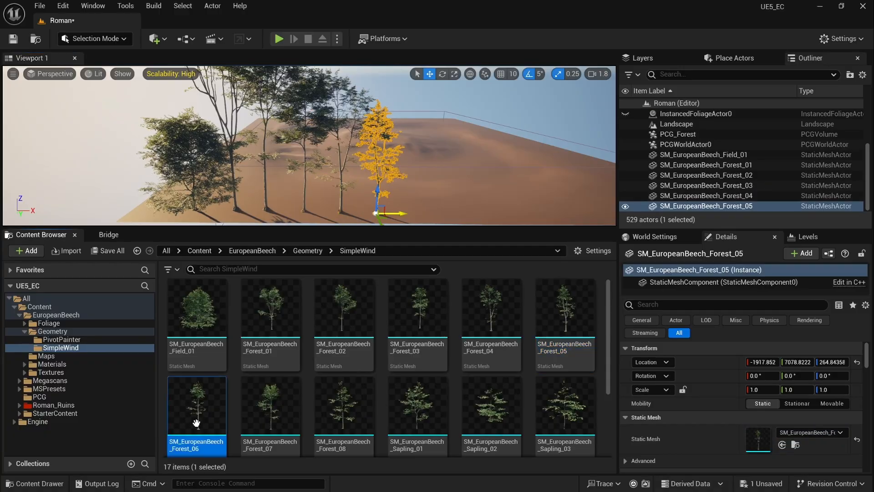
drag(197, 422, 405, 214)
drag(270, 405, 435, 214)
drag(344, 405, 462, 215)
key(w)
right_drag(462, 215, 503, 234)
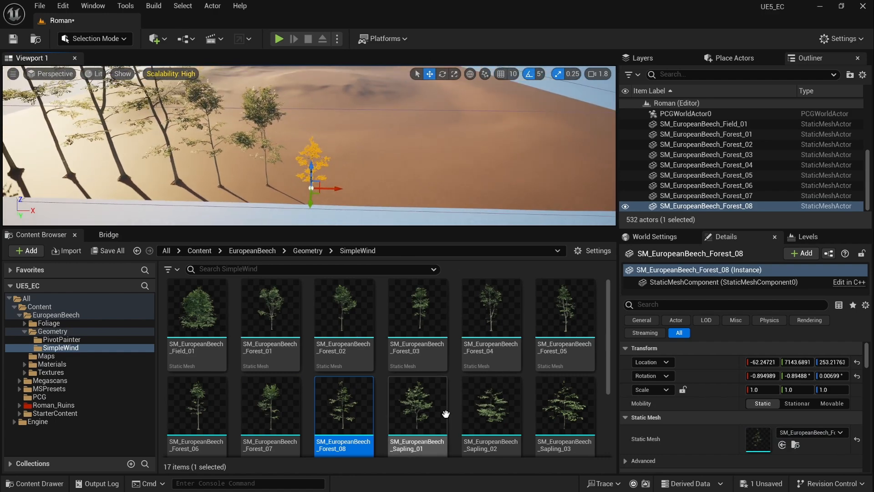
Step: Add Sapling_01 through Sapling_04 to the row, nudging Sapling_04 along Y
drag(445, 411, 341, 190)
drag(485, 409, 370, 191)
drag(575, 427, 401, 194)
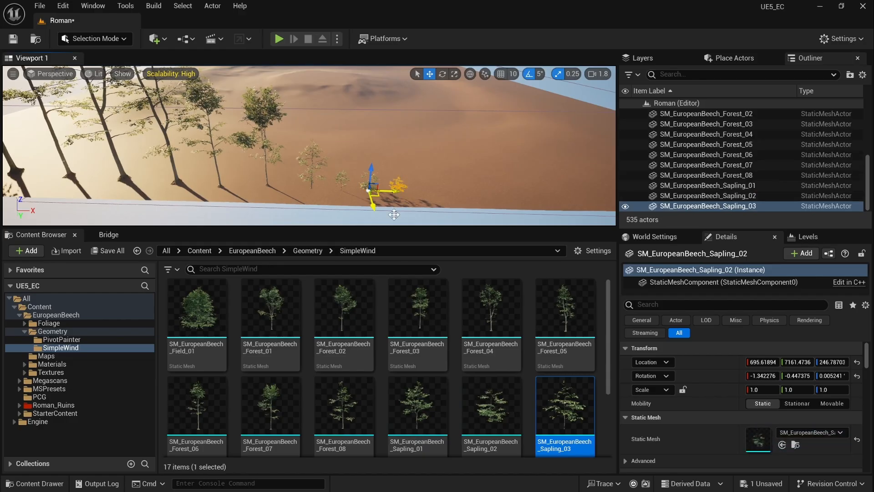
scroll(341, 364, down, 5)
drag(201, 422, 420, 199)
key(w)
right_drag(436, 185, 451, 201)
drag(399, 171, 396, 160)
Step: Add the beech Seedling meshes through Seedling_04 to the level
drag(283, 418, 422, 150)
drag(346, 422, 454, 154)
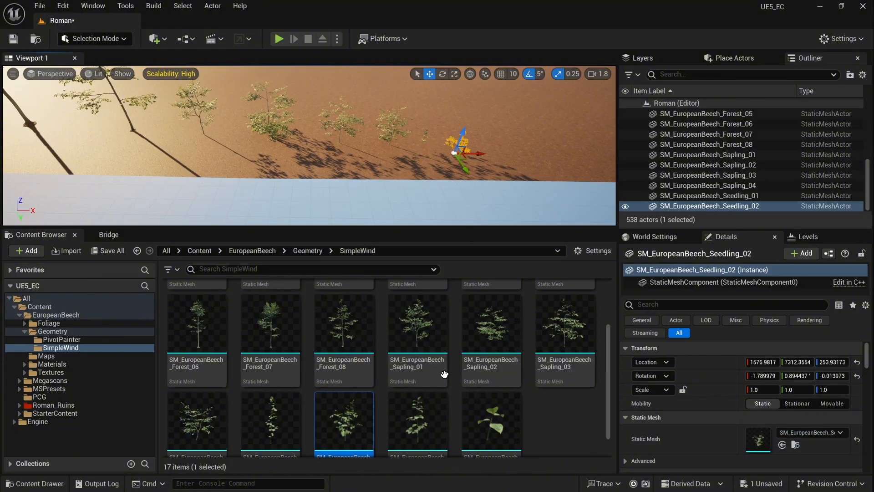
drag(421, 417, 486, 158)
drag(496, 426, 519, 156)
middle_drag(519, 157, 520, 182)
Step: Fly the camera around to inspect the full row of beech meshes
key(w)
right_drag(520, 182, 476, 109)
scroll(520, 164, down, 3)
key(a)
scroll(492, 151, down, 2)
key(s)
scroll(488, 143, up, 3)
key(s)
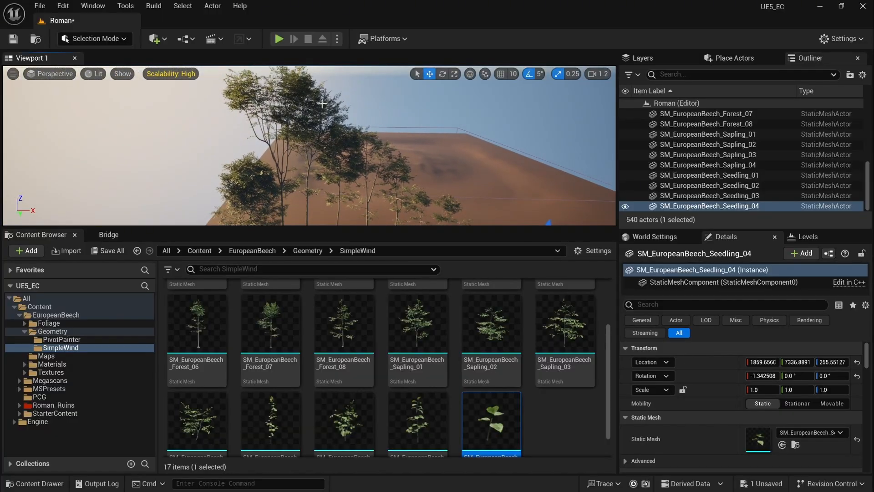
Step: Lock uniform scale and set the Forest_01 tree's scale to 0.7
click(283, 113)
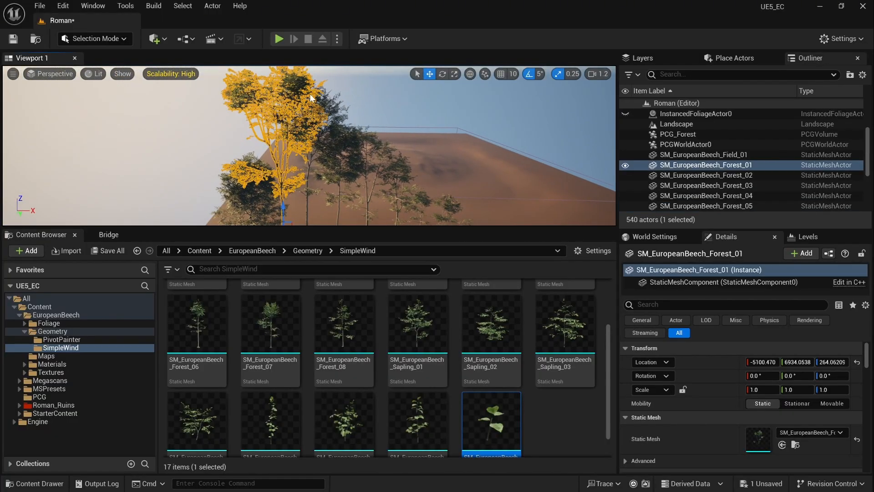
click(795, 445)
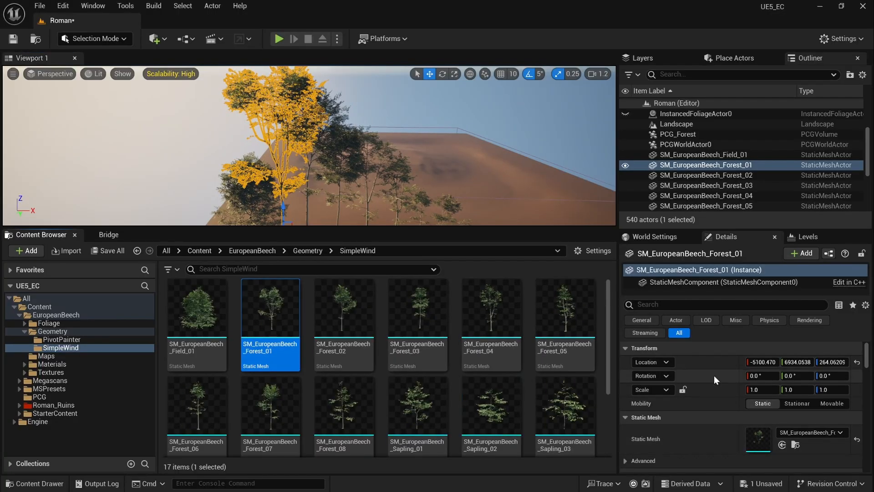
click(683, 389)
click(763, 390)
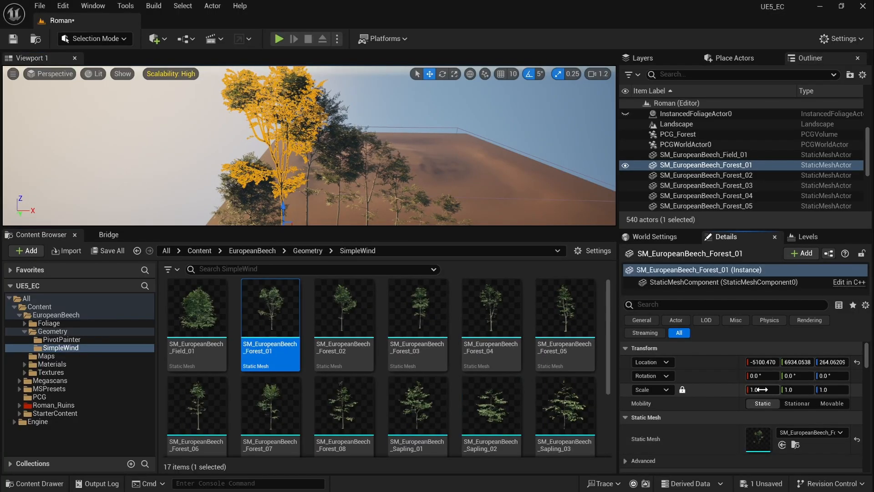
text(0.7)
key(Return)
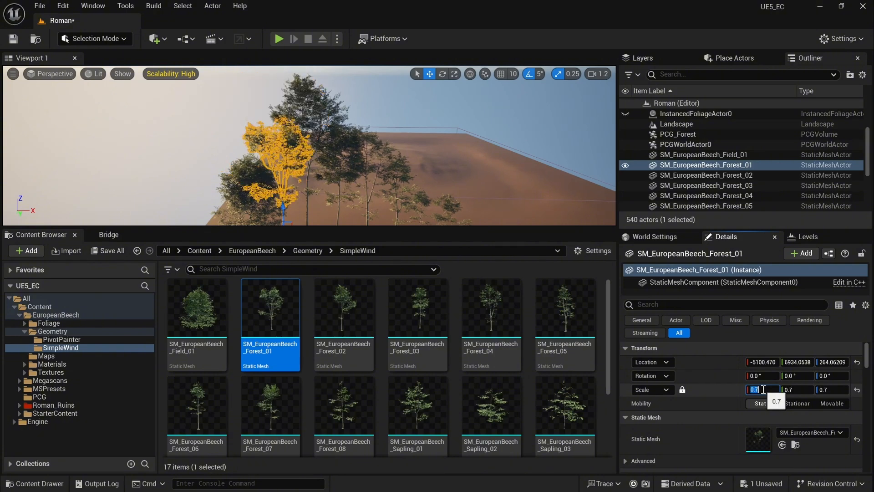
Step: Set the Forest_02 tree's scale to 0.8
click(310, 111)
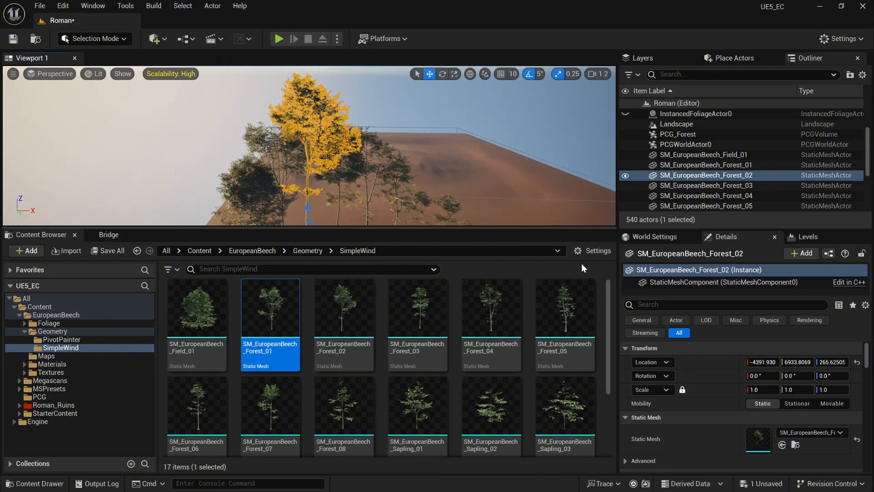
click(764, 390)
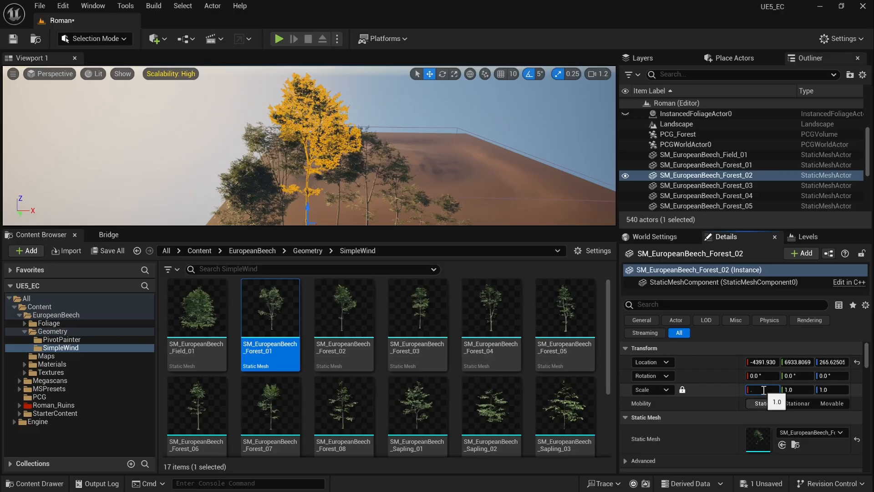
text(0.8)
key(Return)
key(f)
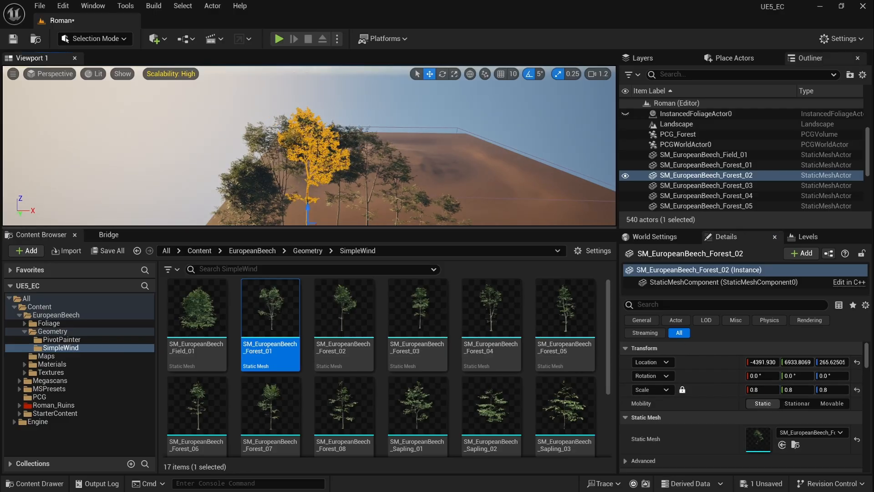
right_drag(310, 146, 315, 124)
right_drag(381, 172, 385, 176)
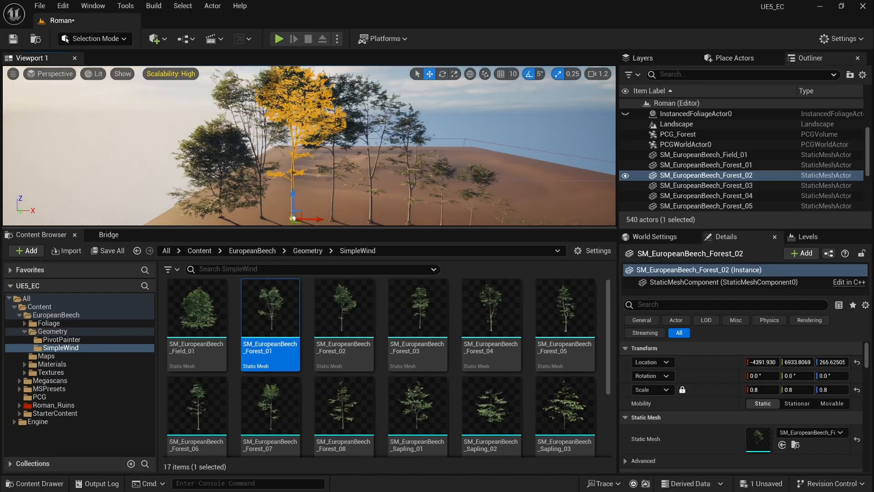
Step: Set the Forest_04 tree's scale to 0.8
click(334, 182)
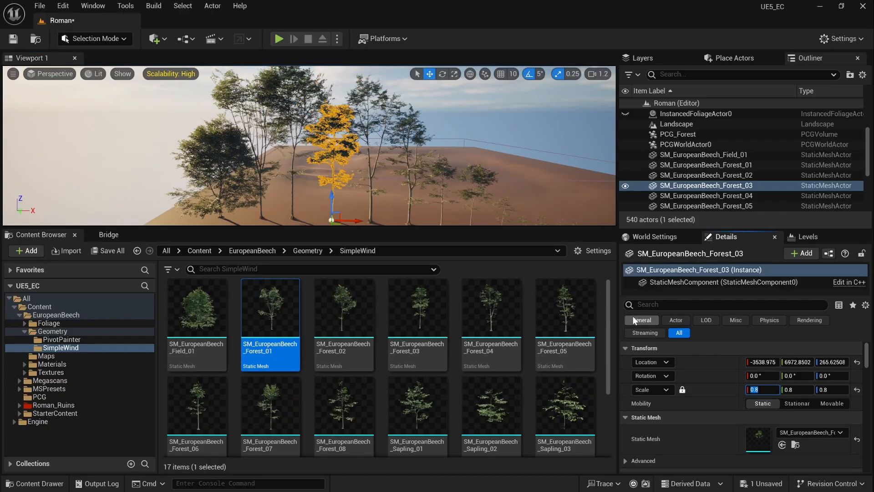
click(371, 182)
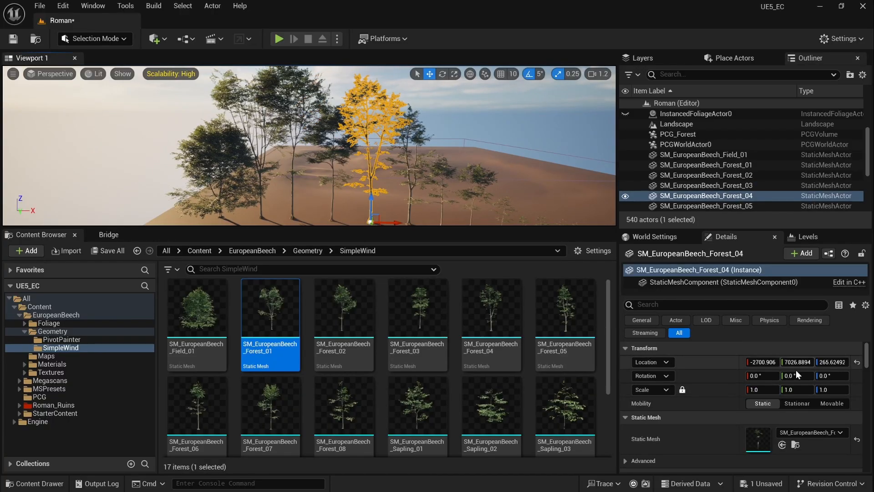
click(764, 391)
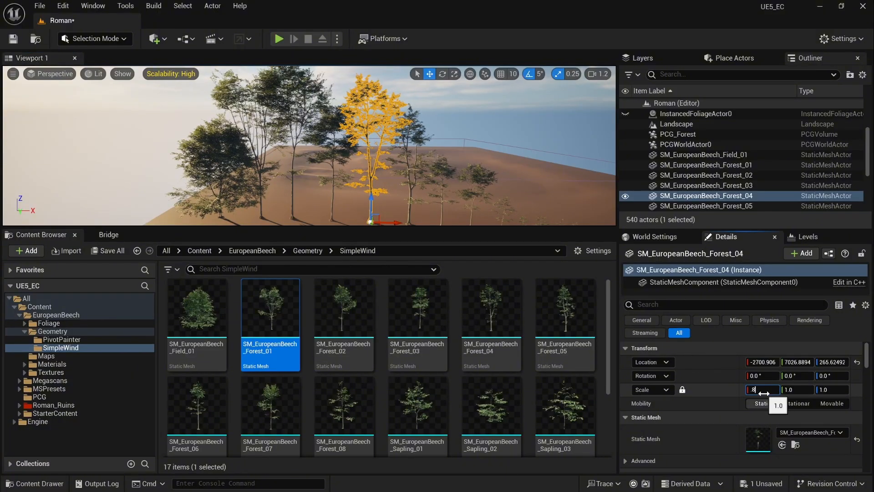
click(764, 391)
text(.8)
key(Return)
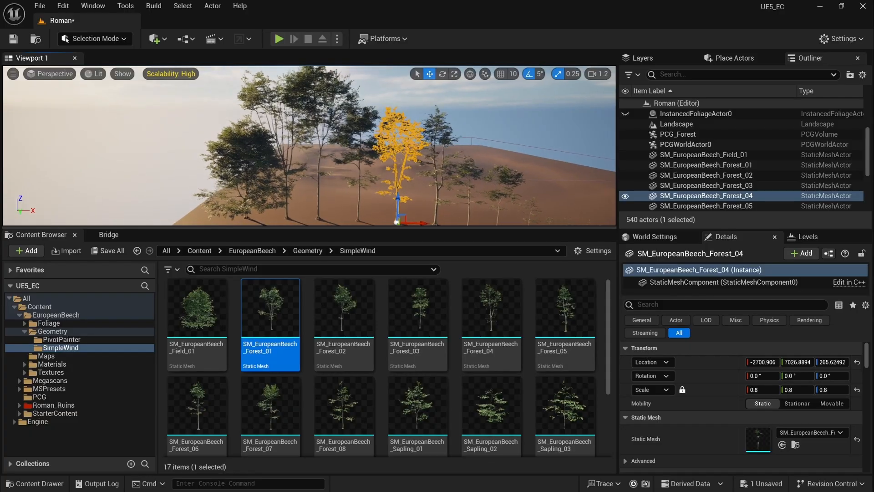
Step: Select Forest_01 and Forest_02 together and set both to 0.6 scale
key(w)
right_drag(309, 146, 291, 181)
scroll(299, 178, up, 2)
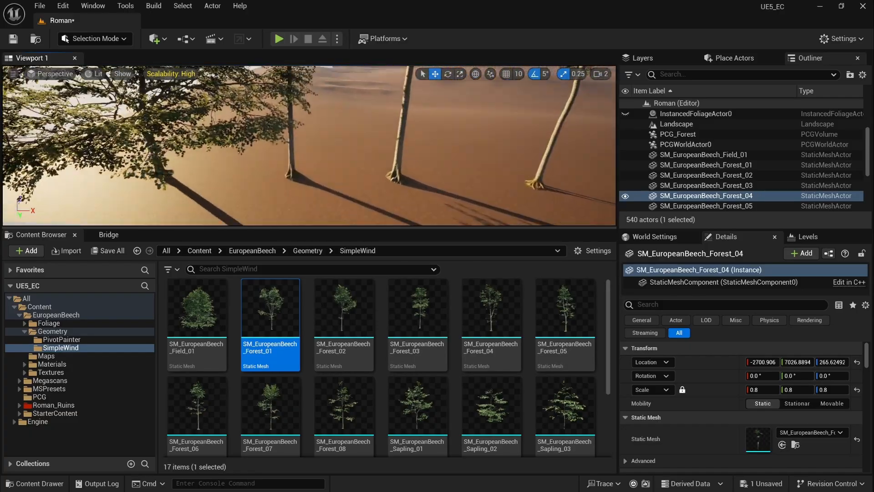
key(f)
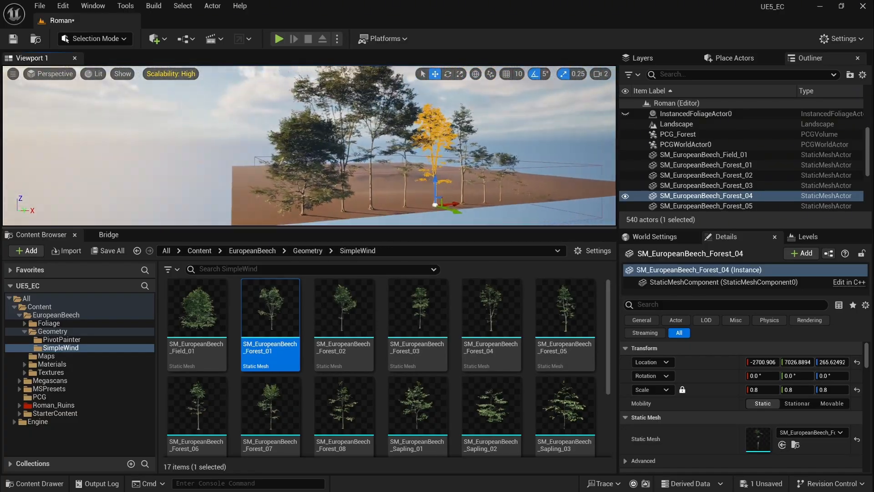
key(s)
mouse_move(310, 146)
right_down()
mouse_move(317, 155)
mouse_move(315, 148)
mouse_move(298, 153)
right_up()
key(w)
key(e)
key(d)
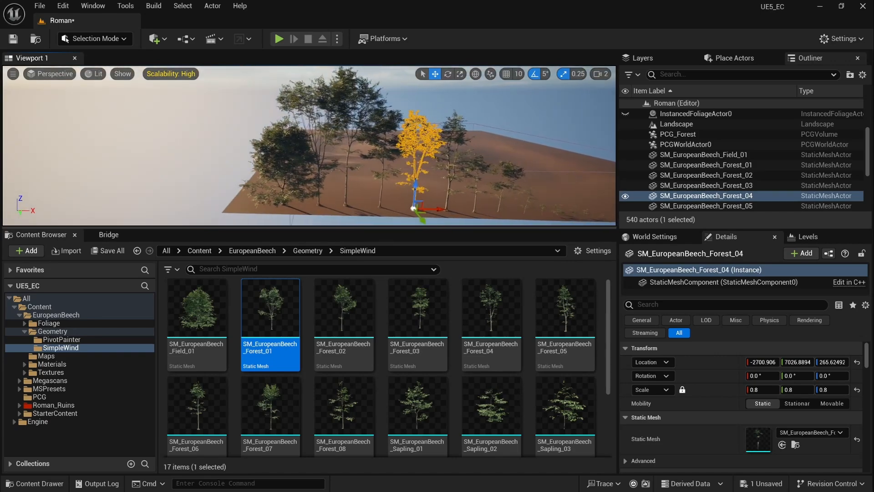
click(344, 90)
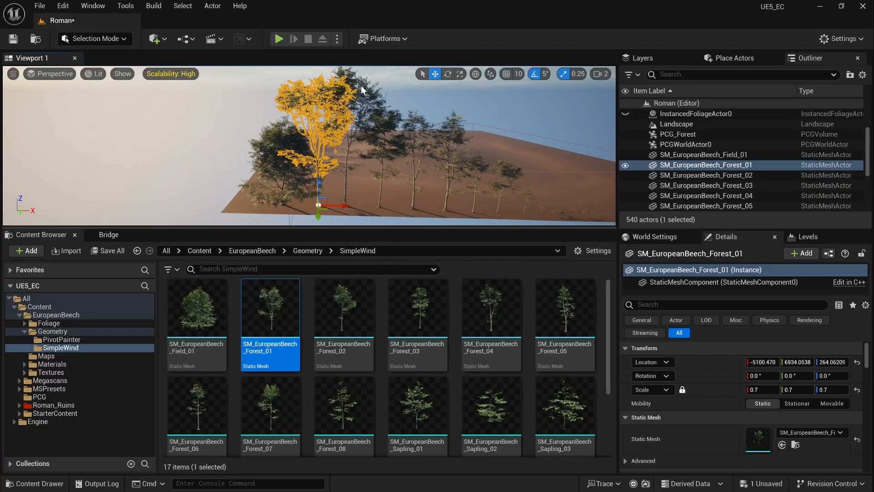
ctrl+click(363, 85)
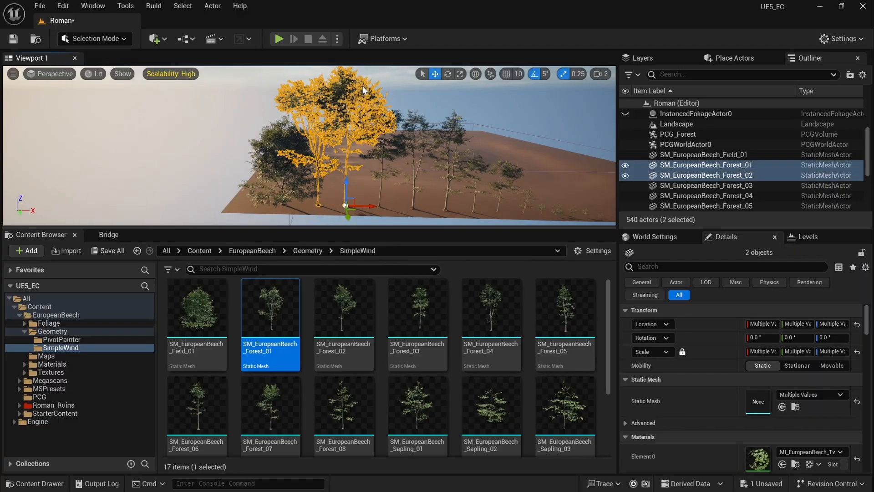
click(767, 353)
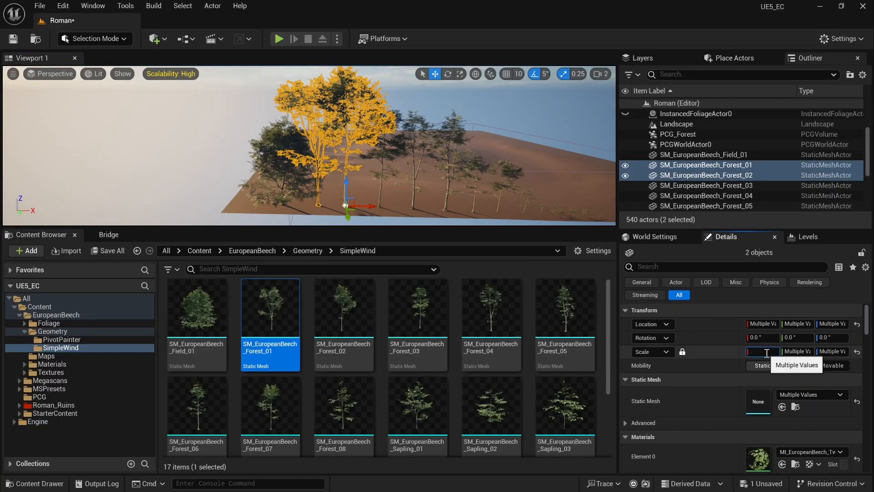
text(0.6)
key(Return)
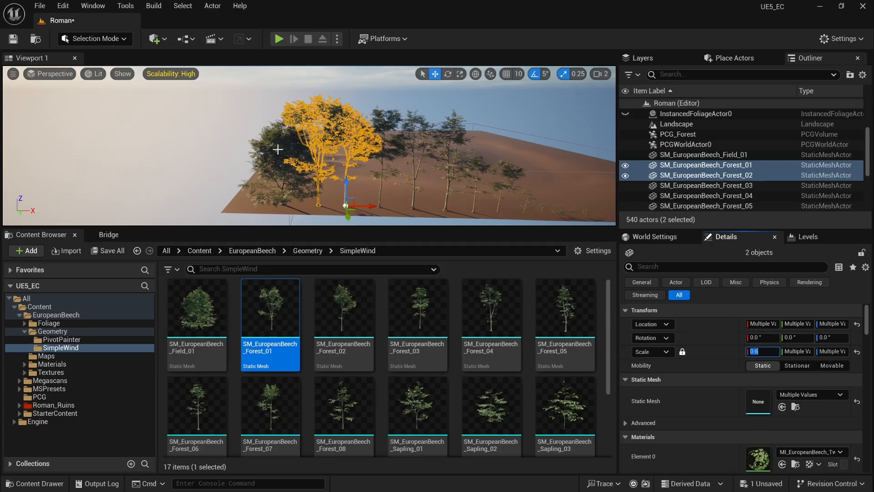
Step: Reset the Forest_04 and Forest_03 trees' scale back to 1.0
click(390, 122)
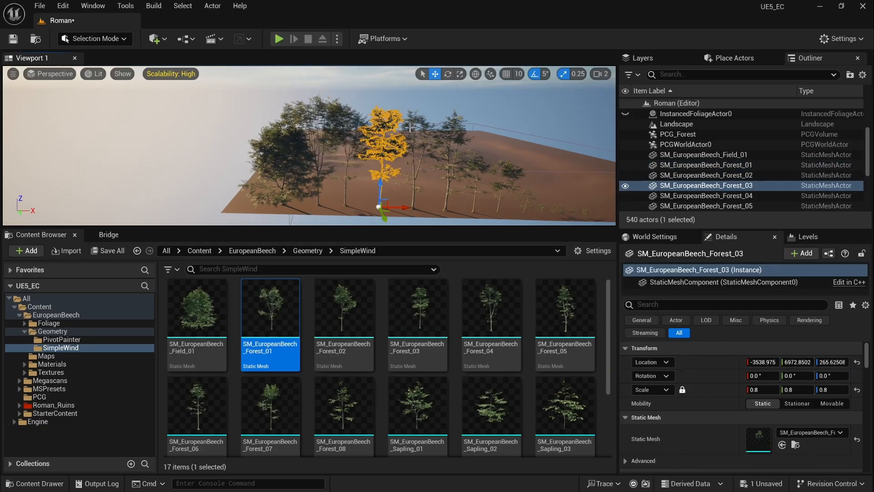
click(416, 122)
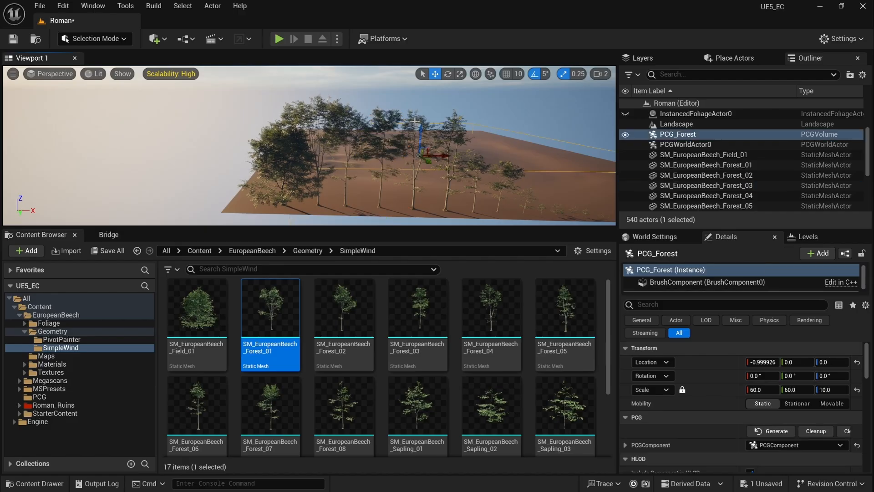
click(415, 121)
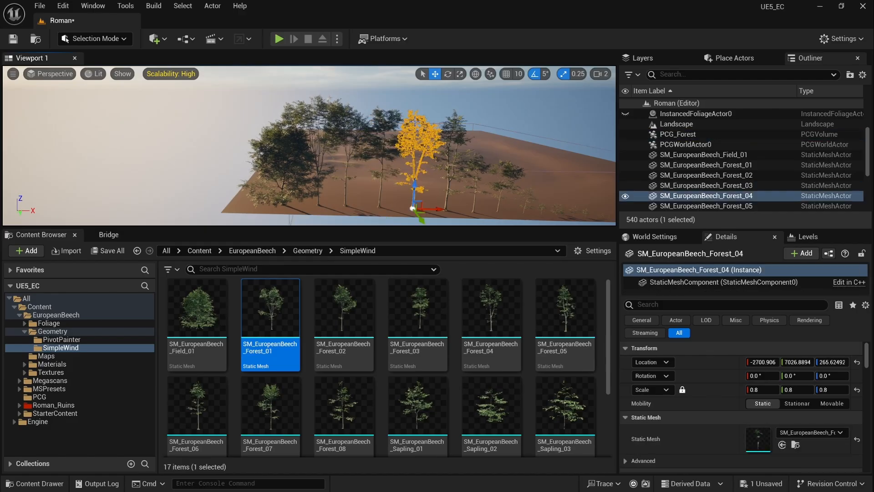
click(452, 125)
click(452, 125)
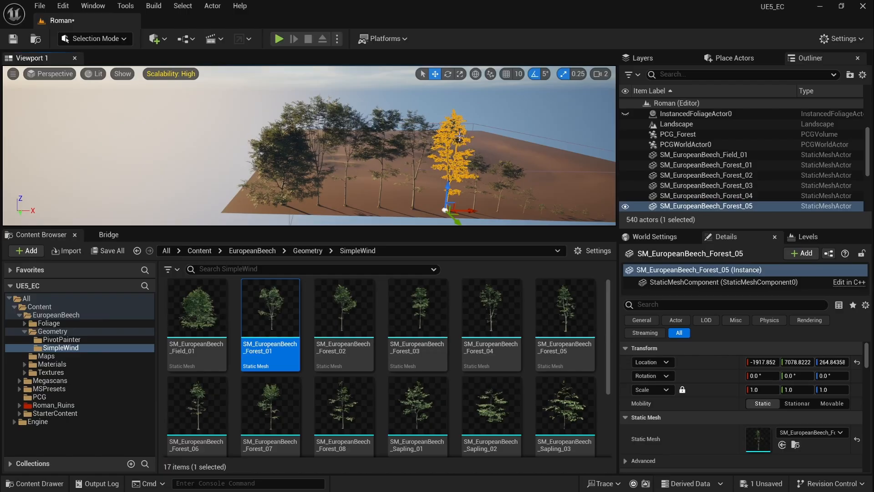
middle_drag(459, 137, 362, 121)
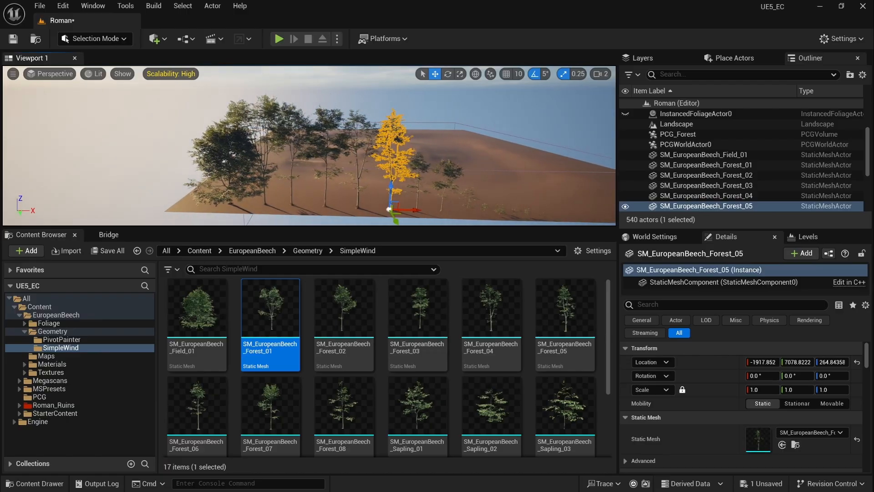
click(363, 132)
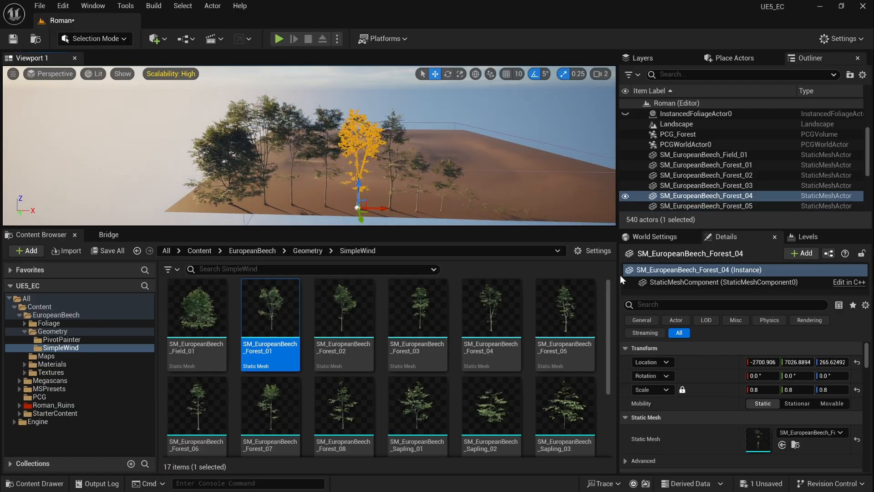
click(858, 390)
click(323, 120)
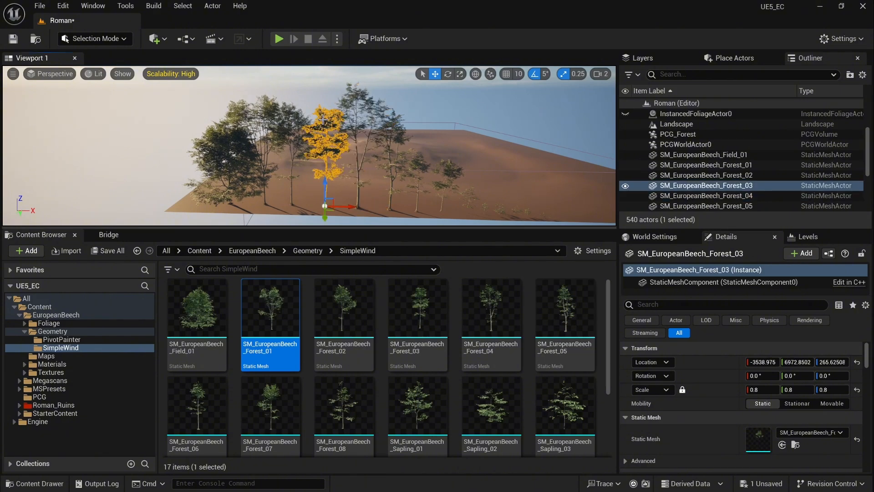
click(858, 390)
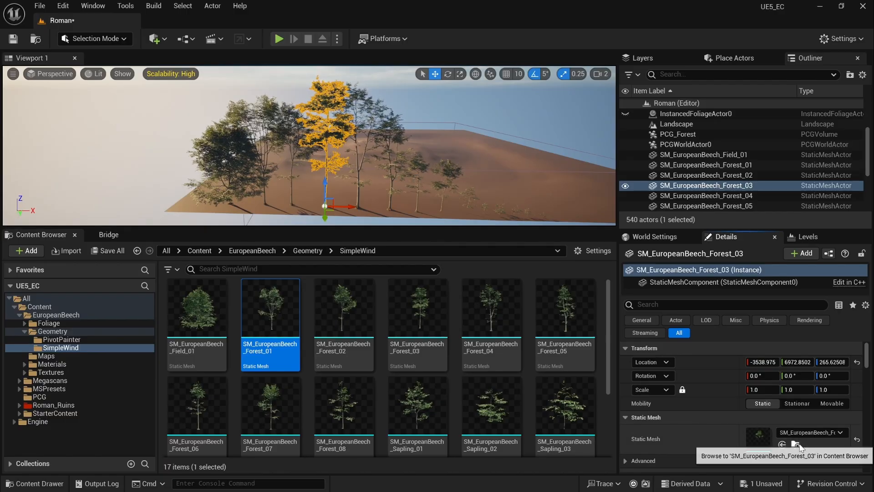
Step: Locate the Forest_03 and Forest_04 beech source meshes in the assets, then fly toward the trees
click(782, 445)
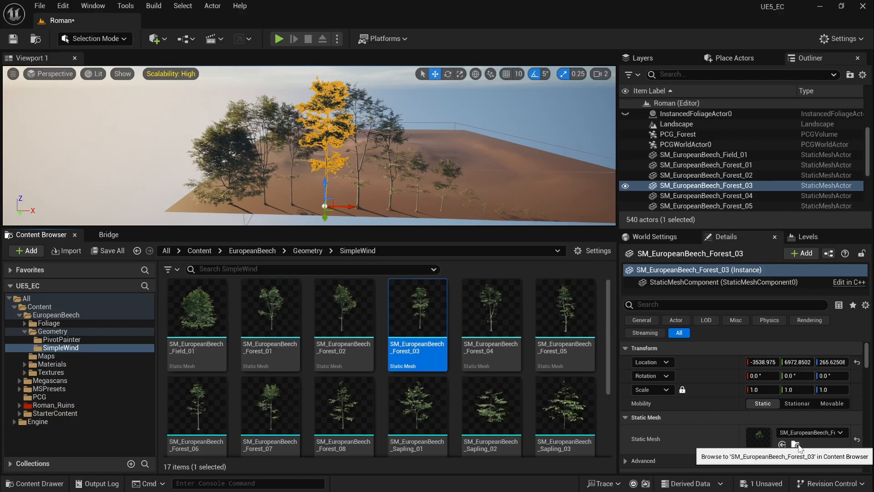
click(356, 95)
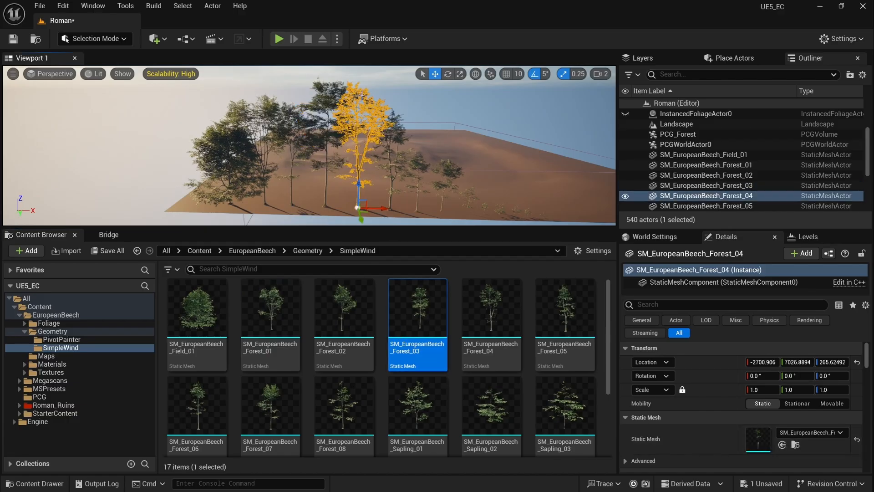
click(796, 445)
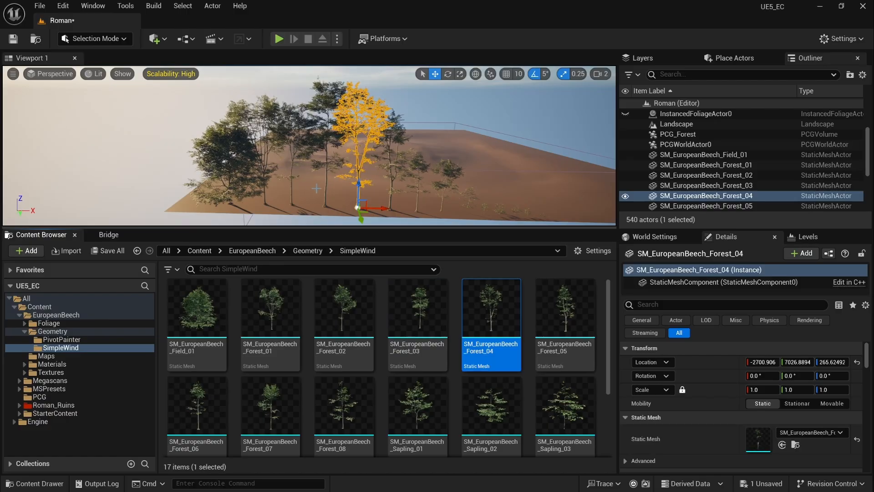
key(d)
key(w)
right_drag(317, 188, 380, 136)
Step: Select the SM_EuropeanBeech_Forest_07 tree and find its source mesh in the asset list
click(380, 136)
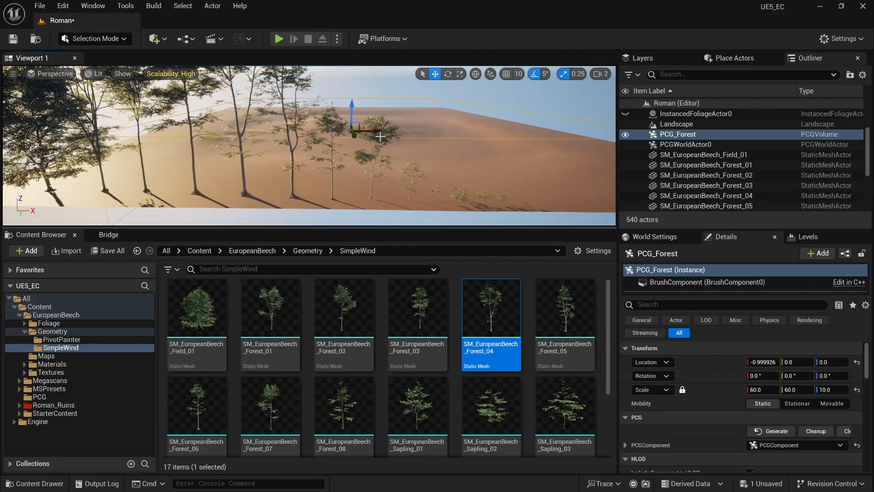
click(383, 142)
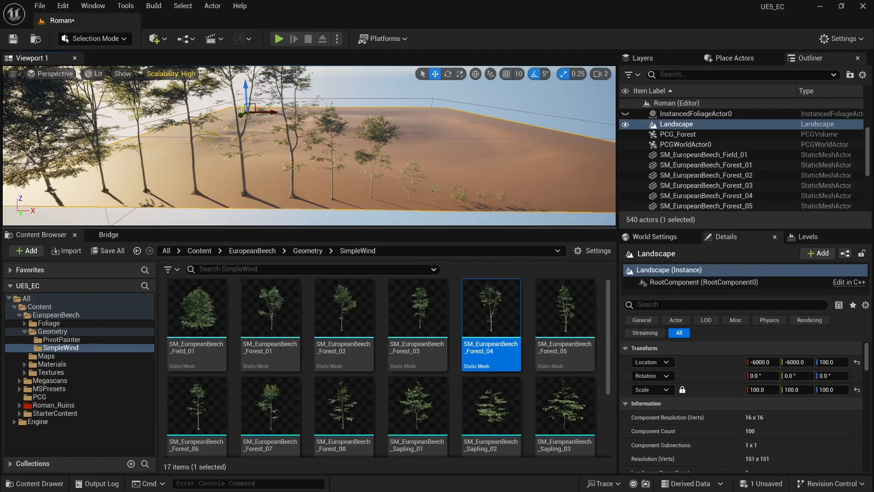
click(382, 140)
click(796, 444)
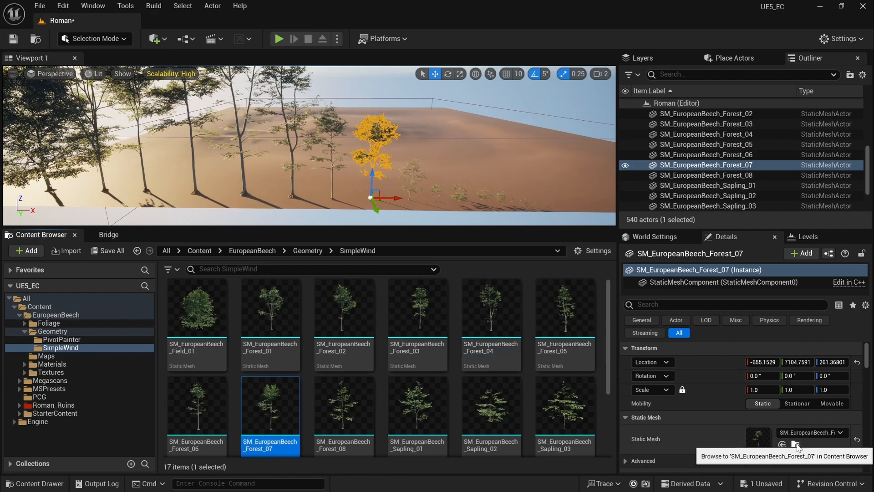
right_drag(292, 178, 261, 177)
key(s)
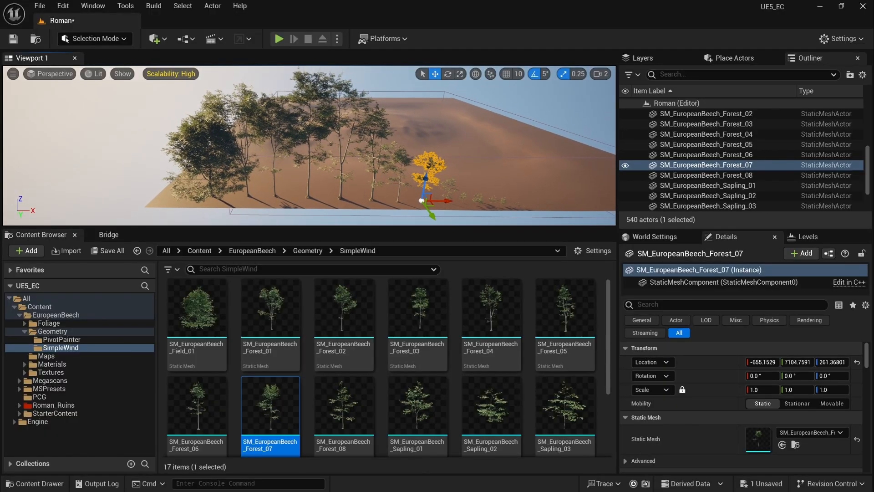
Step: Select the Forest_03 and Forest_04 trees, then fly back to view the whole landscape
click(315, 93)
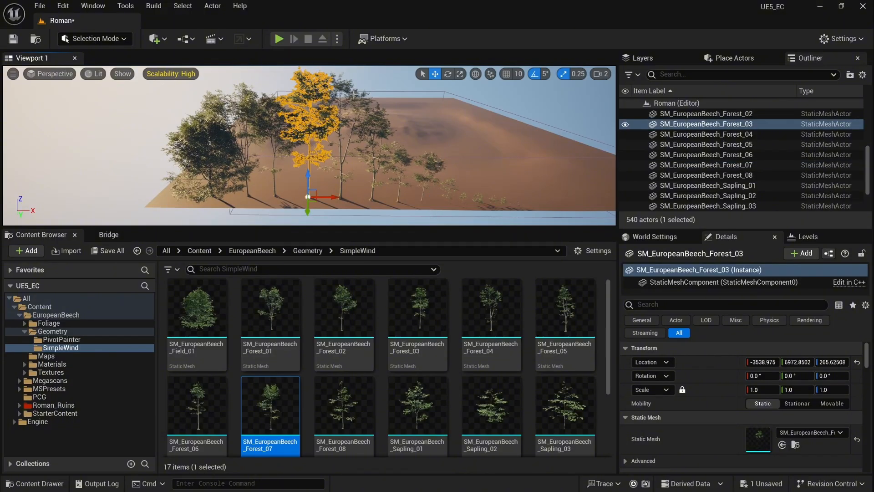
click(354, 95)
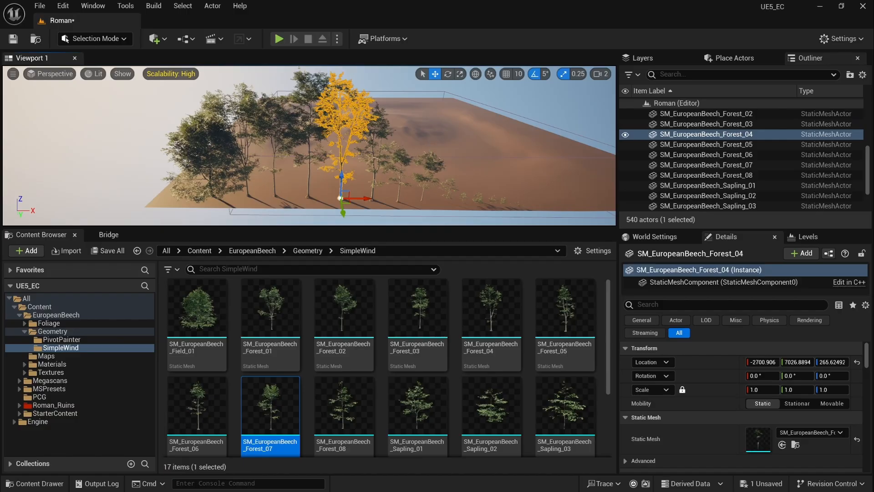
click(410, 136)
key(w)
right_drag(410, 136, 462, 137)
scroll(428, 141, up, 1)
key(s)
Step: Open the PCG_Forest graph from the PCG folder and select the Static Mesh Spawner node
click(41, 396)
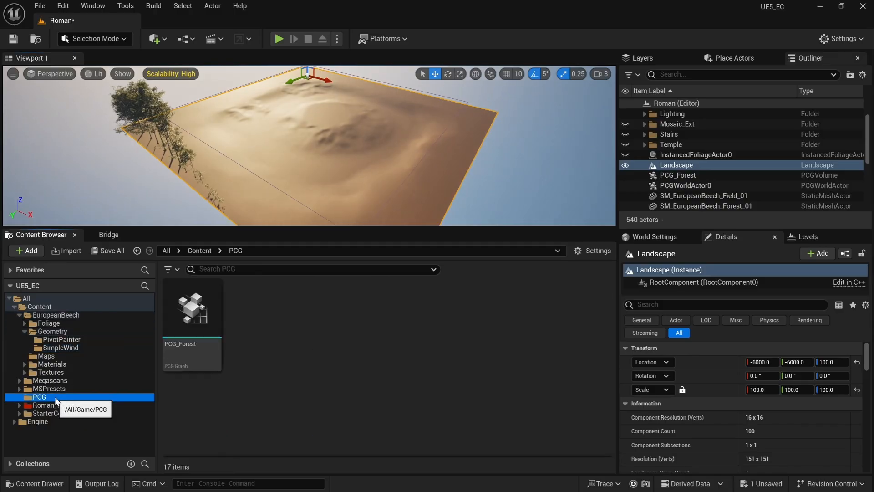
double_click(195, 307)
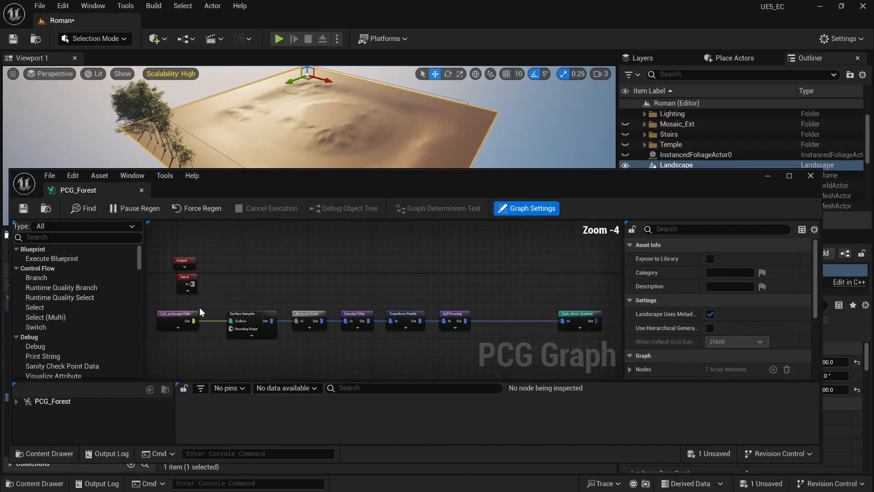
right_drag(559, 288, 488, 249)
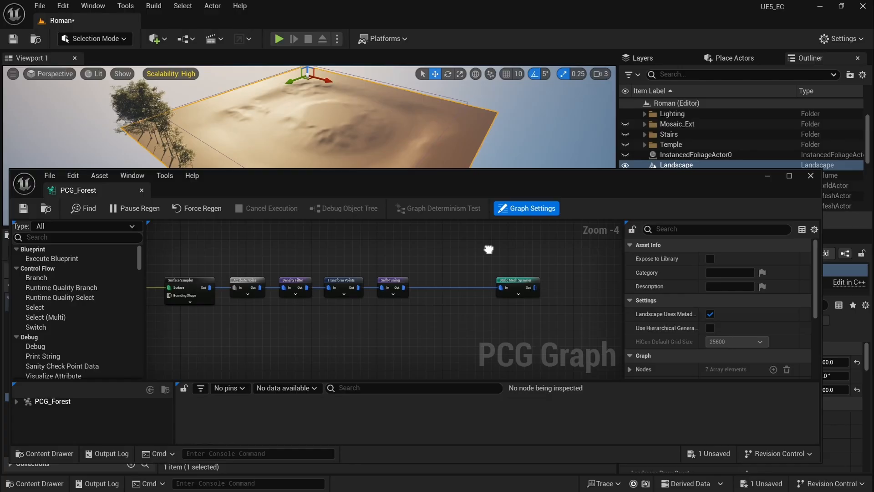
click(515, 279)
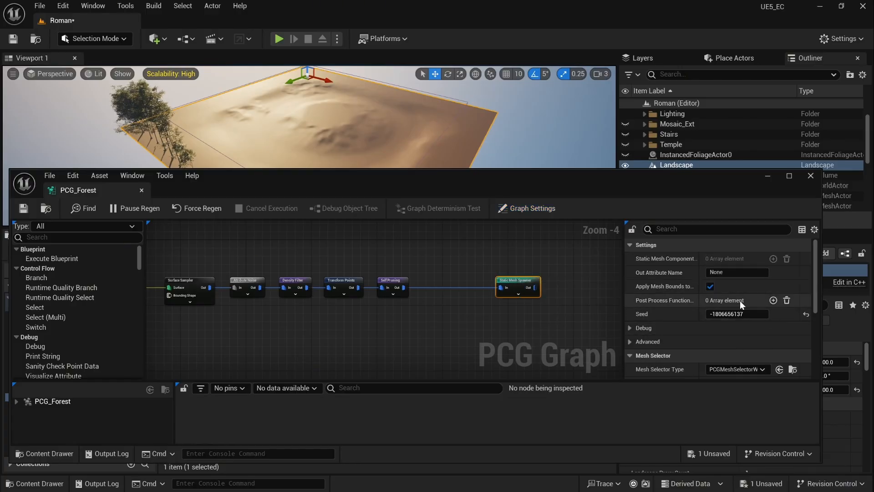
Step: Add four empty Post Process Function entries to the Static Mesh Spawner
scroll(740, 301, down, 1)
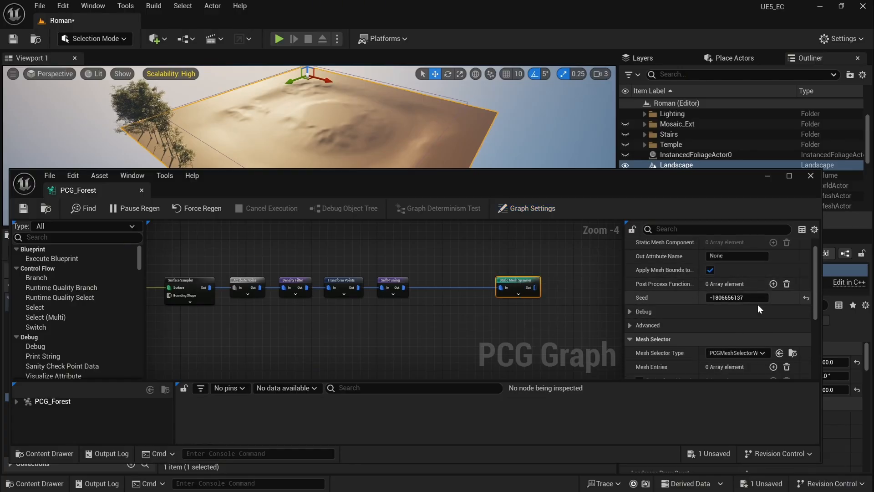
click(774, 284)
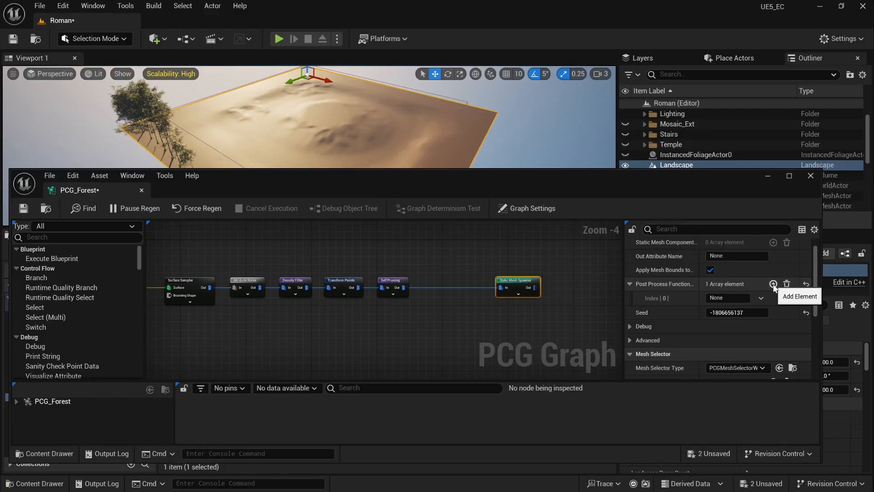
click(773, 284)
click(773, 284)
click(773, 285)
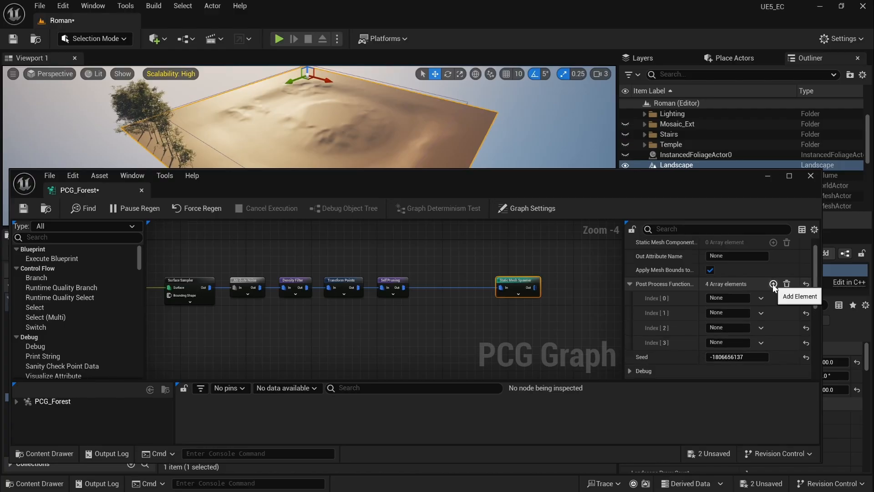
Step: Select a beech tree in the level and move the graph window aside
right_drag(310, 118, 359, 117)
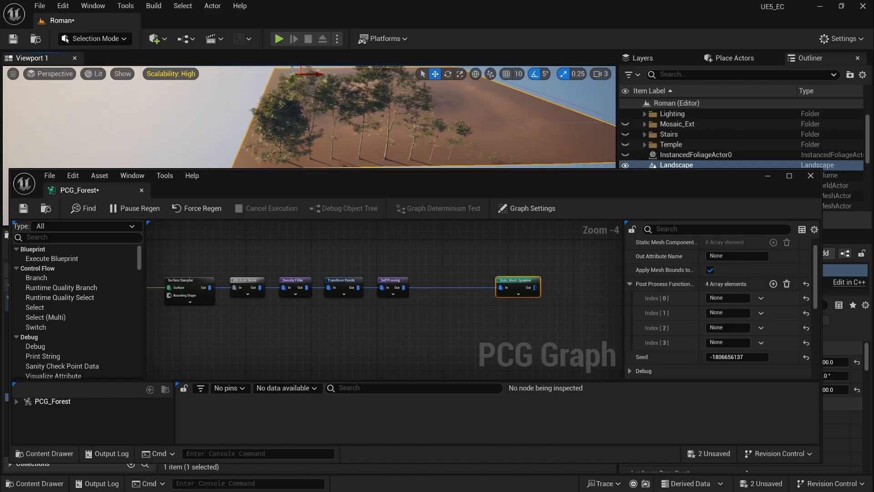
click(282, 117)
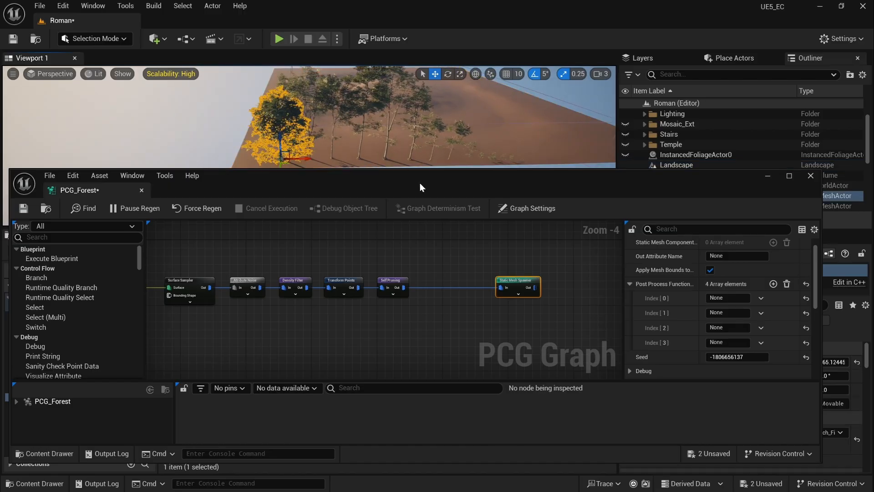
drag(420, 182, 444, 275)
drag(444, 347, 248, 347)
Step: Raise and resize the graph window, then clear all Post Process Function entries back to 0
click(799, 444)
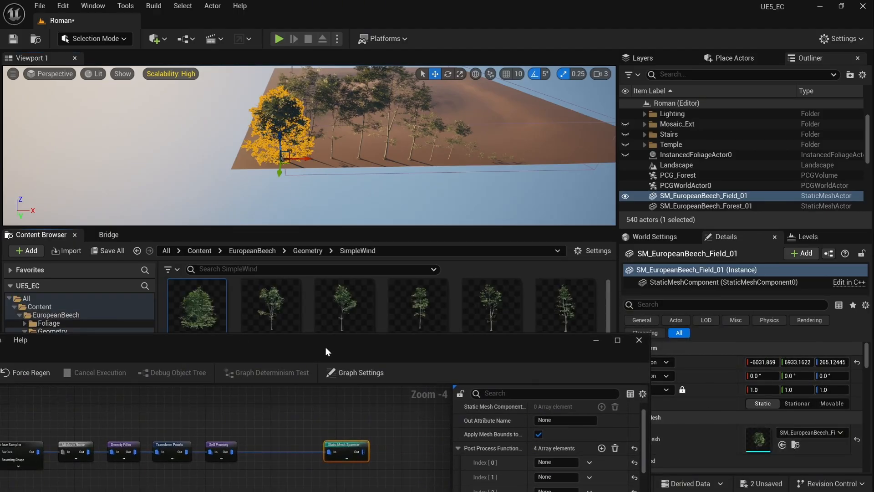
drag(326, 347, 507, 107)
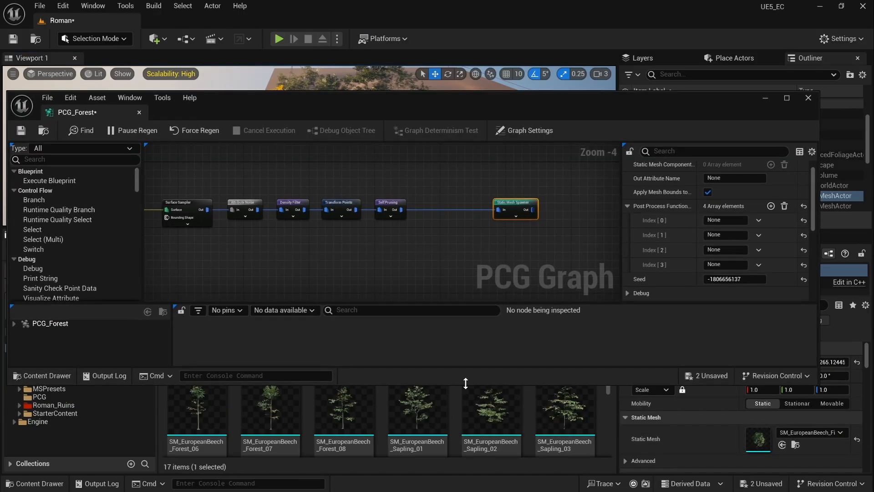
drag(466, 383, 465, 300)
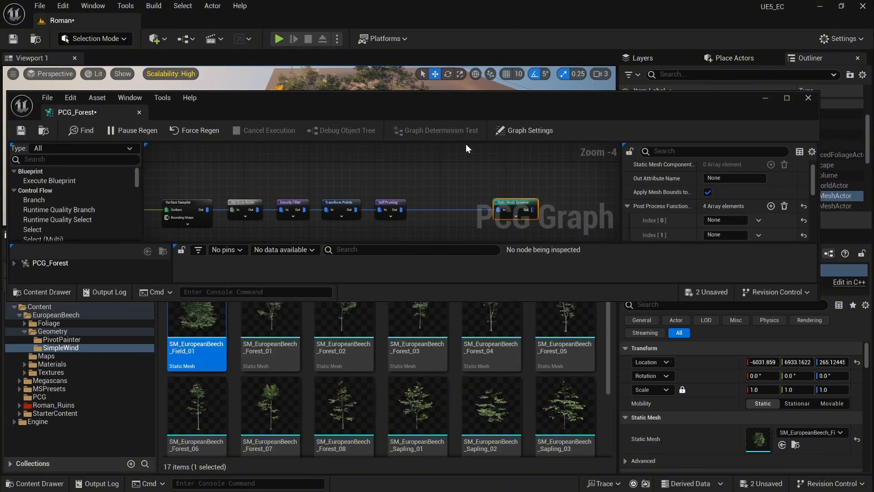
drag(460, 91, 409, 33)
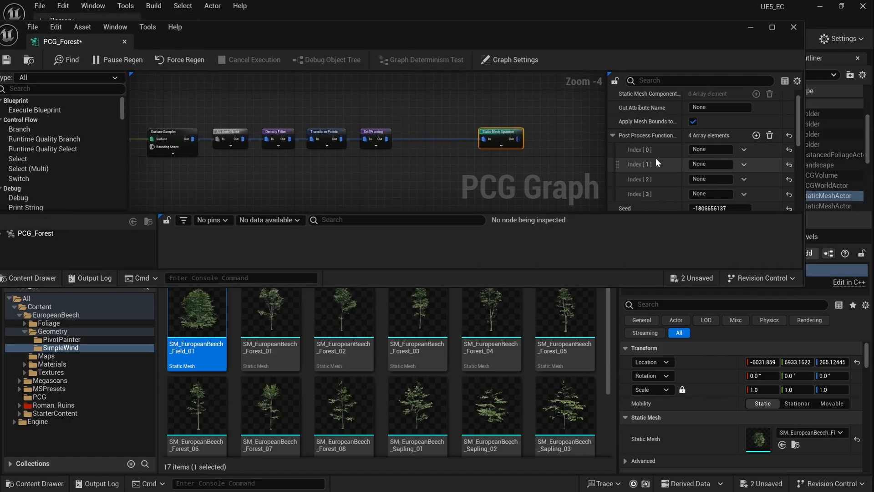
click(770, 136)
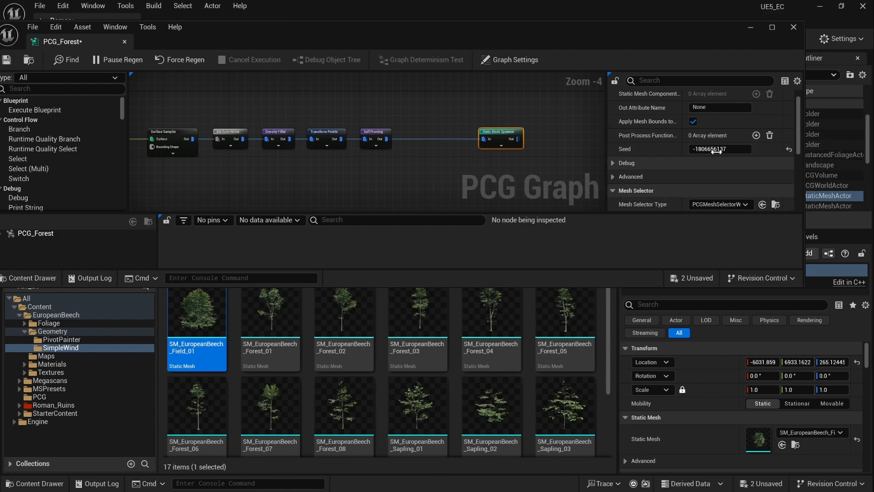
scroll(724, 154, down, 2)
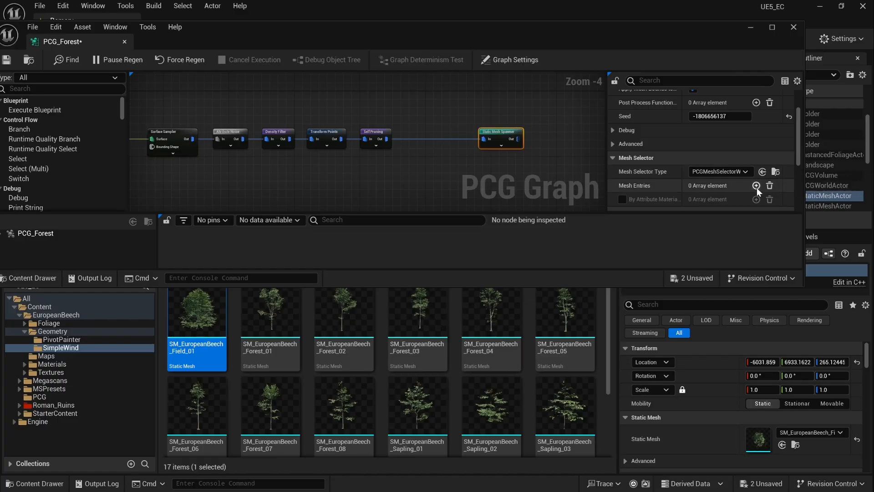
Step: Add mesh entries to the Static Mesh Spawner and expand their descriptors
double_click(756, 186)
double_click(756, 185)
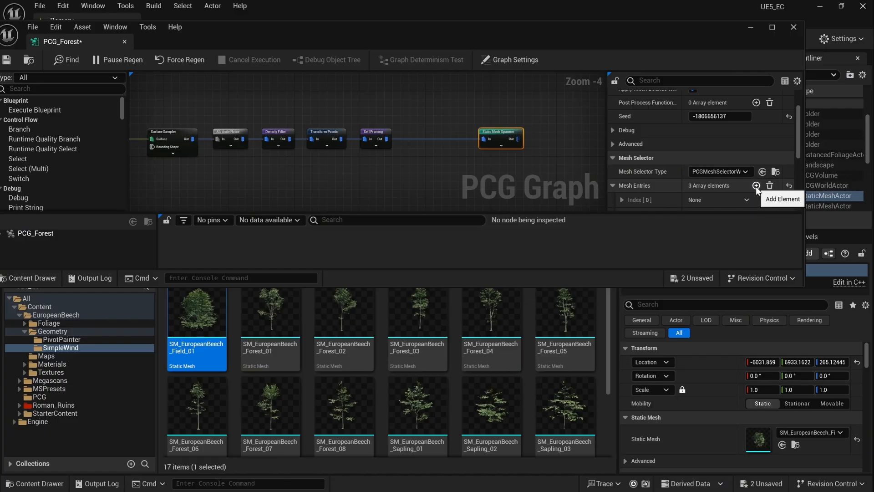
scroll(750, 160, down, 3)
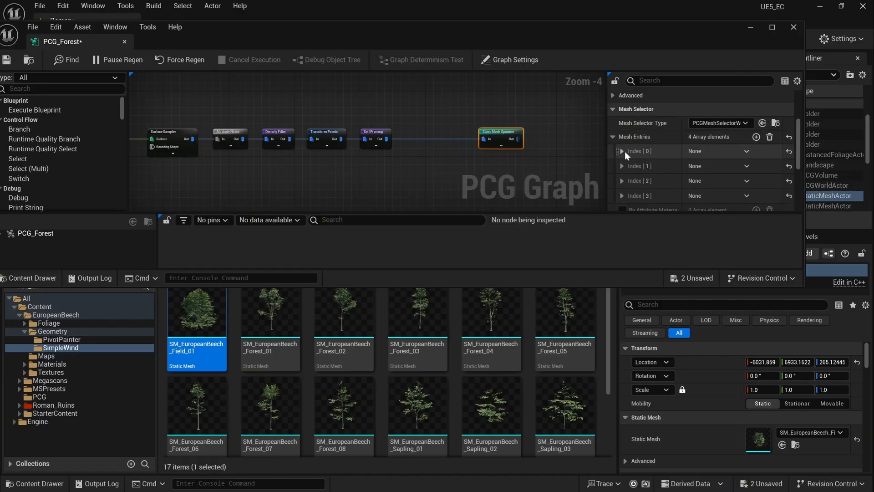
click(625, 151)
click(630, 166)
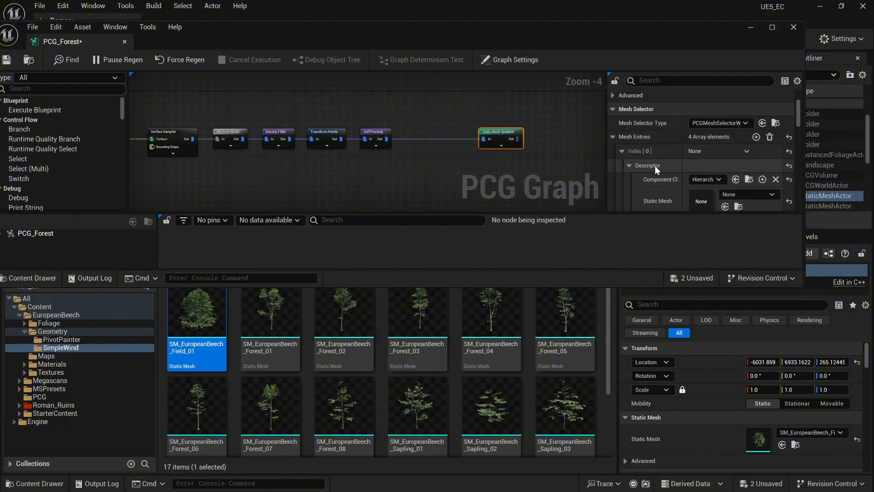
scroll(727, 154, down, 2)
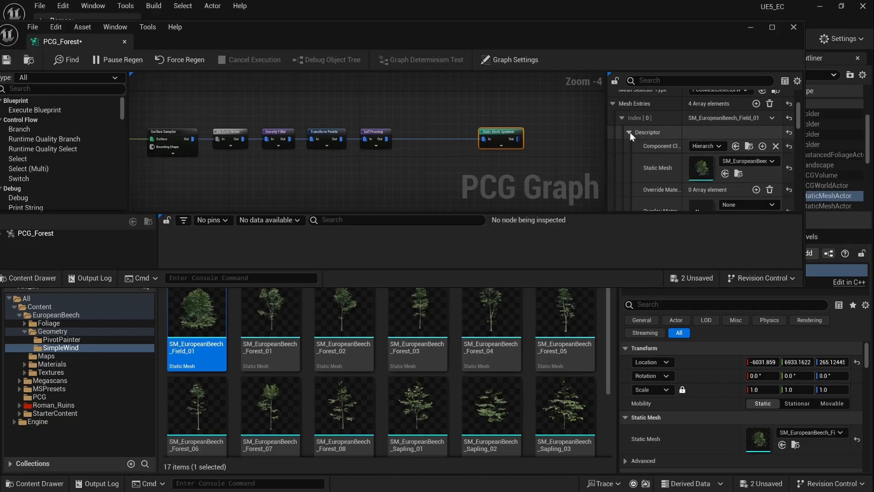
click(622, 118)
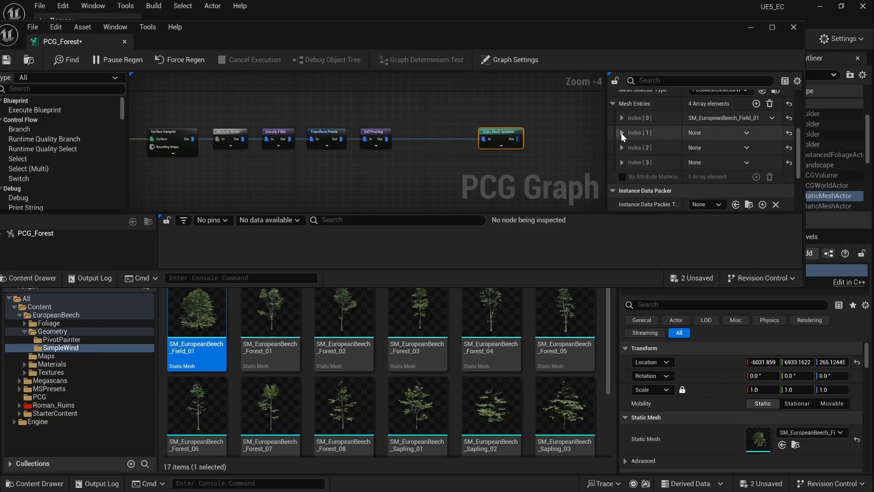
click(623, 133)
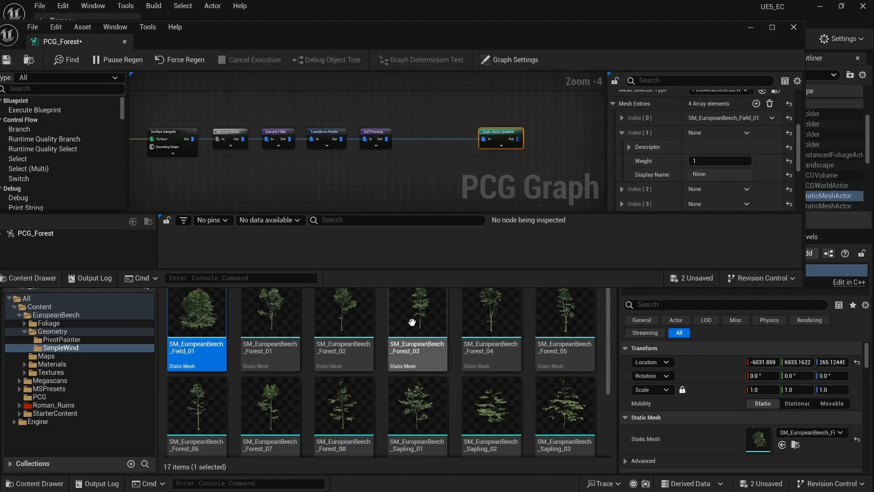
Step: Assign the Forest_03 and Forest_04 beech meshes to mesh entries Index [1] and [2]
mouse_move(424, 321)
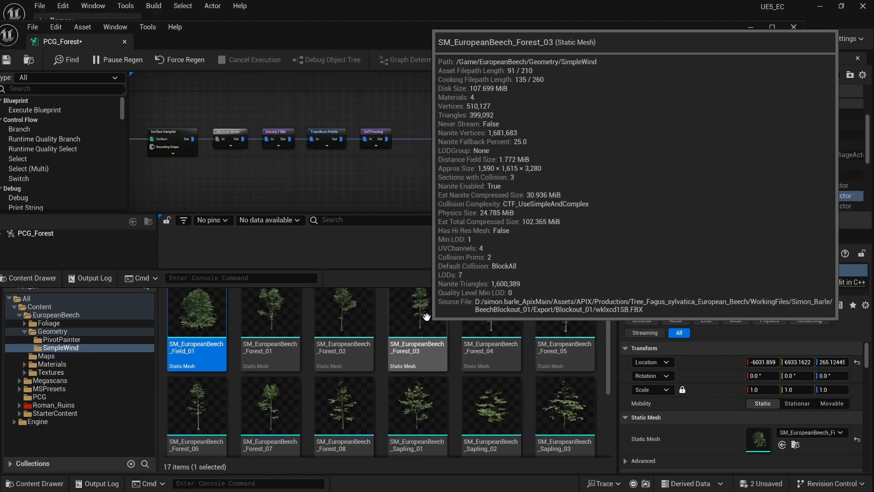
click(429, 315)
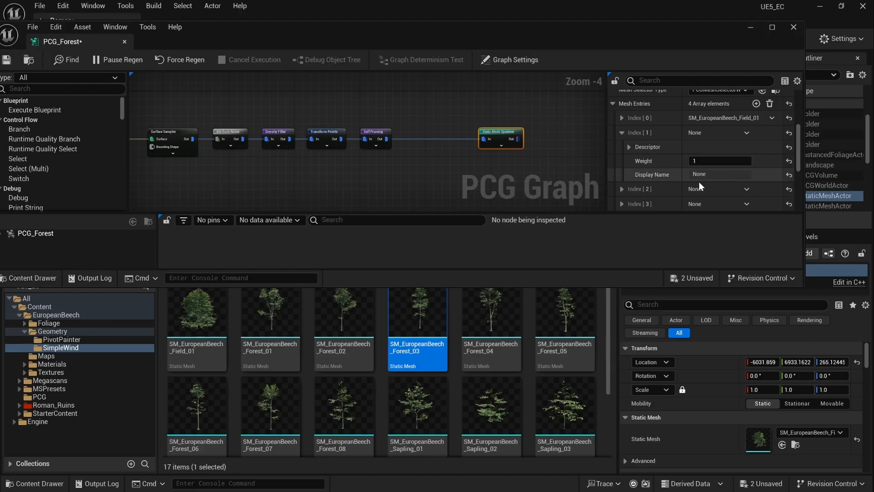
click(631, 149)
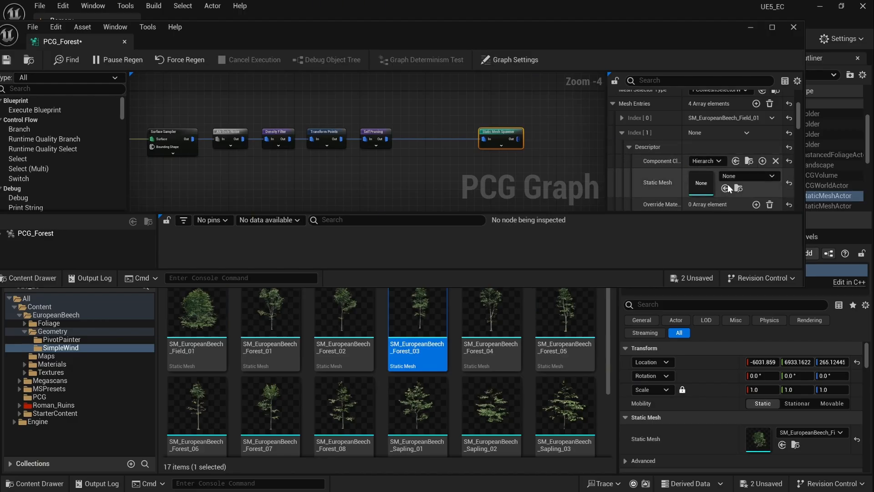
click(726, 187)
click(622, 132)
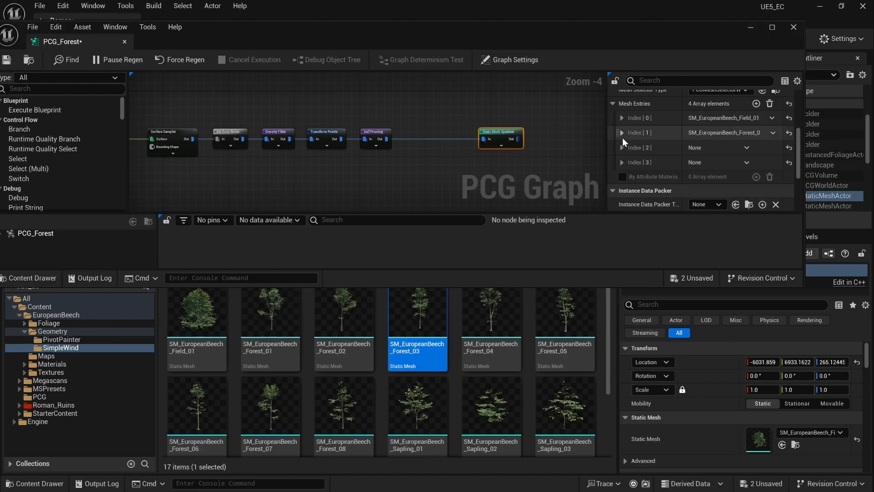
click(502, 315)
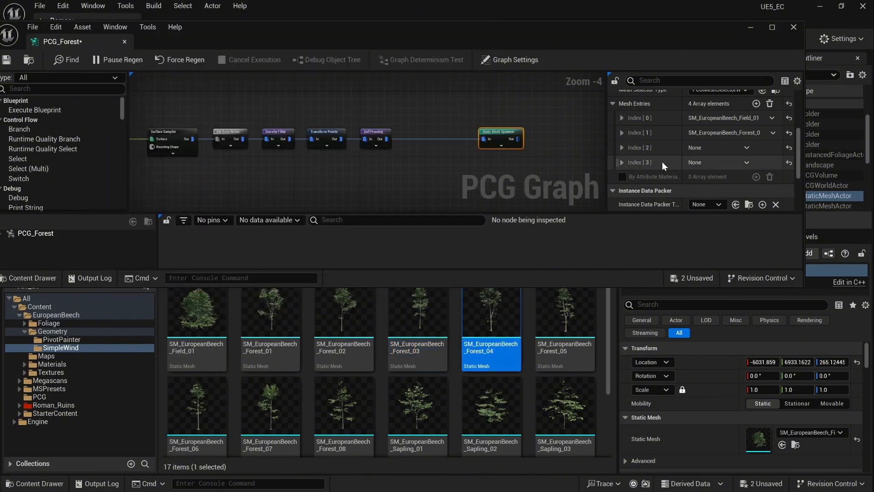
click(623, 147)
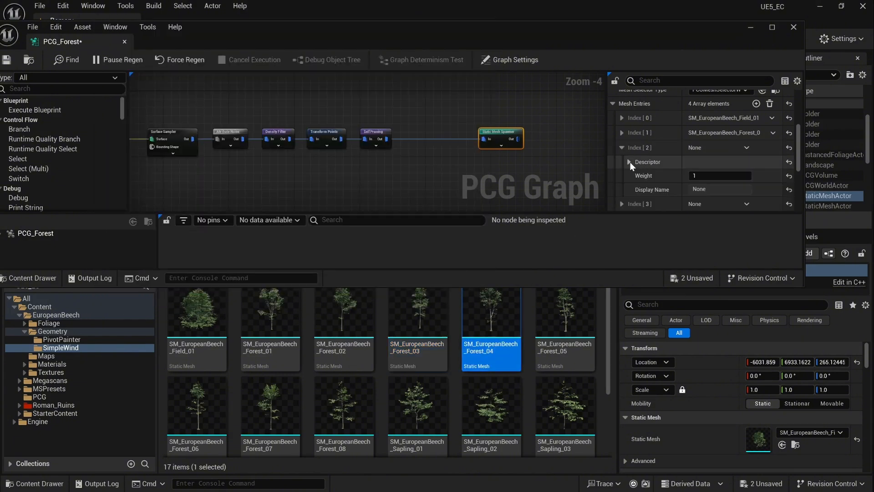
scroll(732, 141, down, 2)
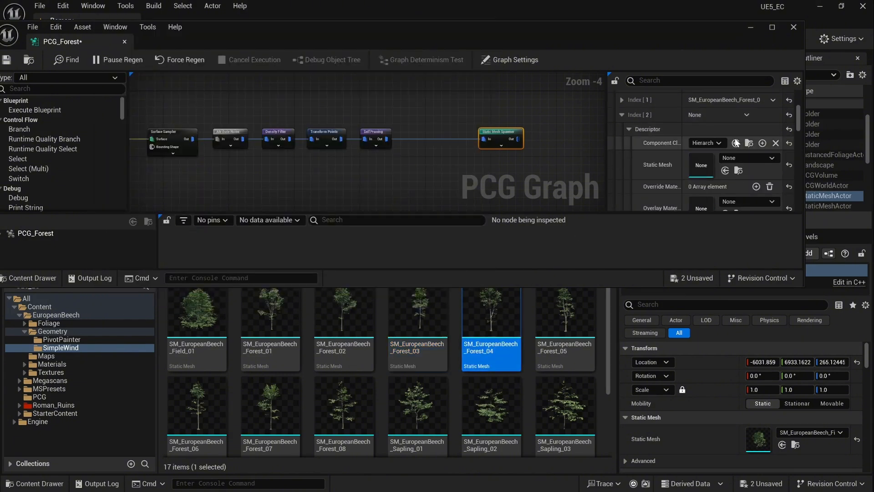
click(726, 171)
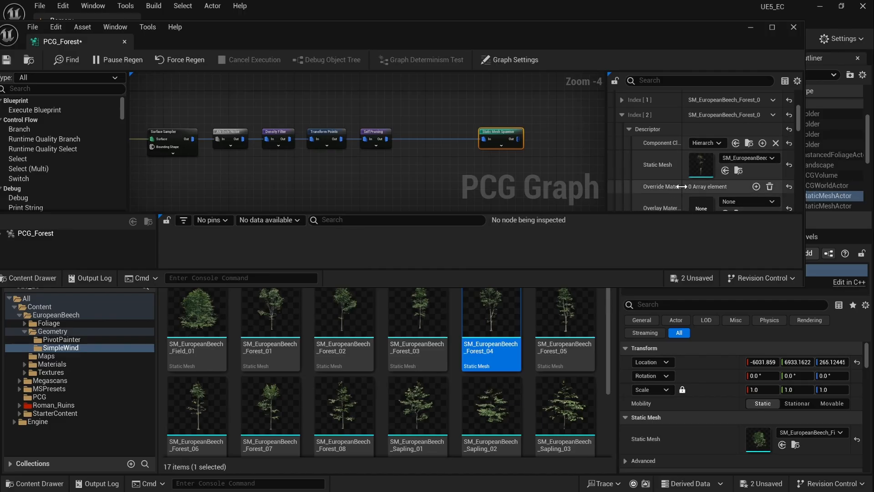
click(622, 115)
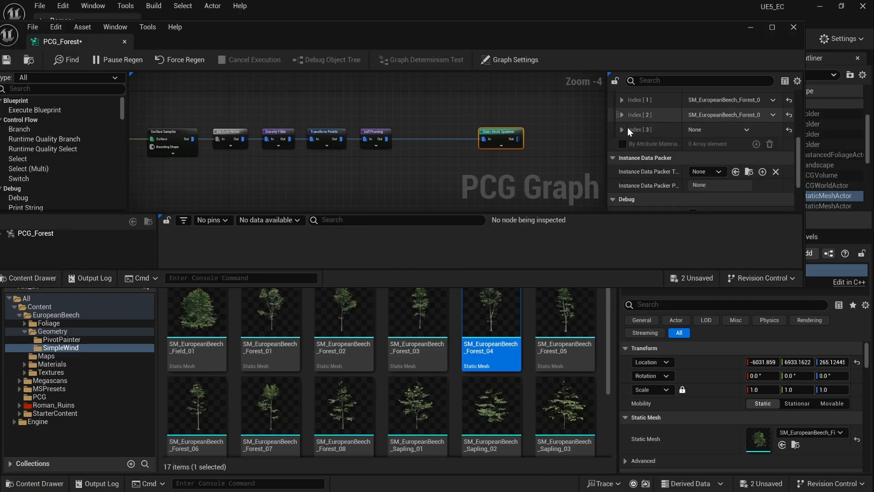
Step: Assign the Forest_05 beech mesh to Index [3] and lower the graph window
click(622, 129)
click(565, 319)
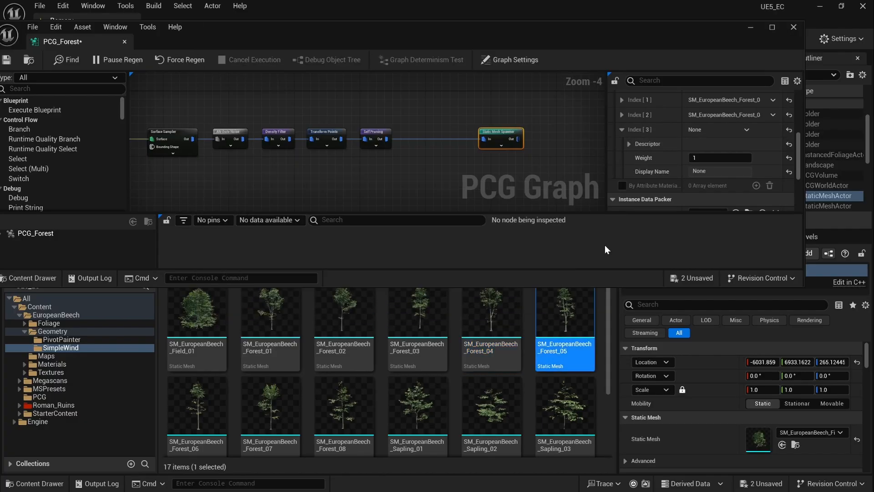
click(629, 144)
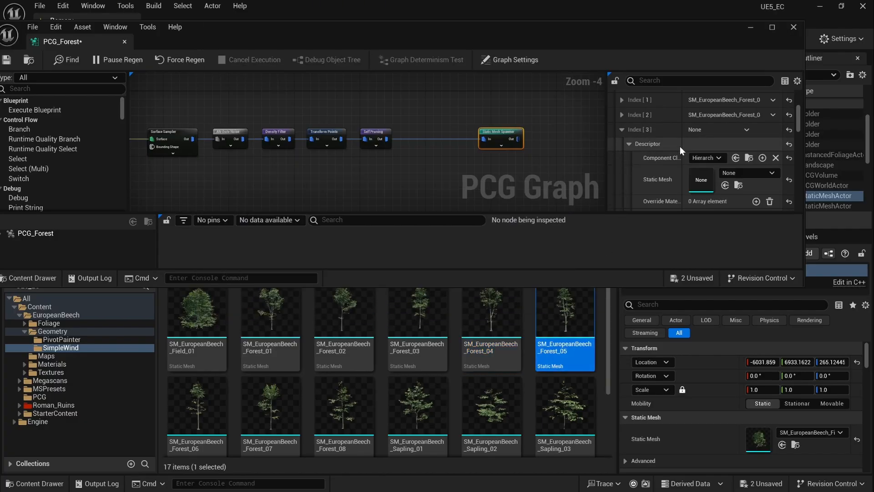
click(725, 186)
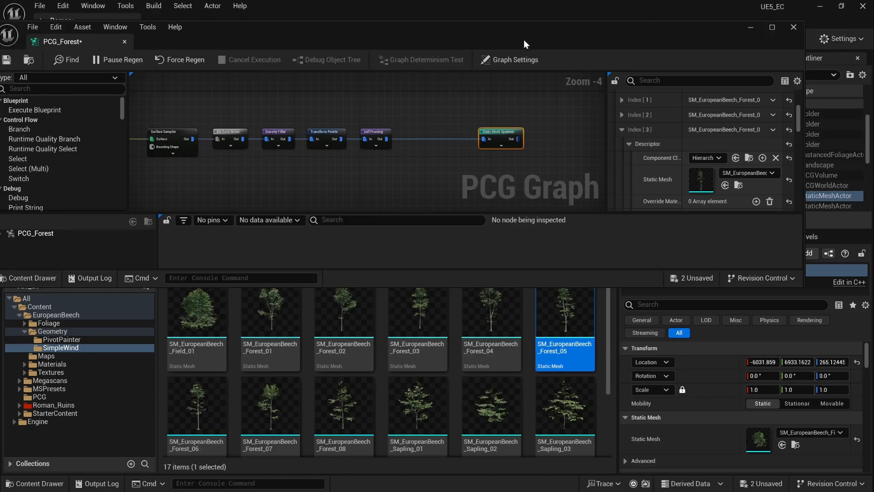
drag(518, 34, 556, 416)
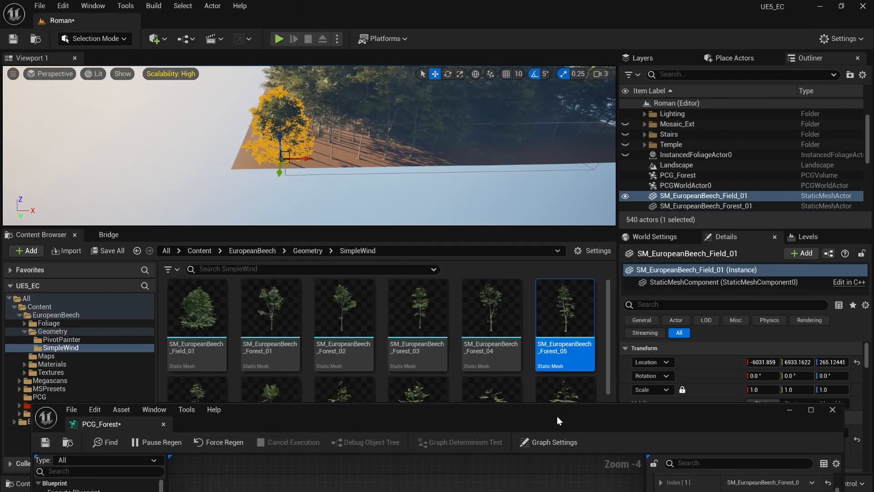
Step: Disable the Static Mesh Spawner node so only hand-placed beech trees remain, then select Forest_03
right_drag(487, 181, 460, 122)
drag(575, 417, 506, 218)
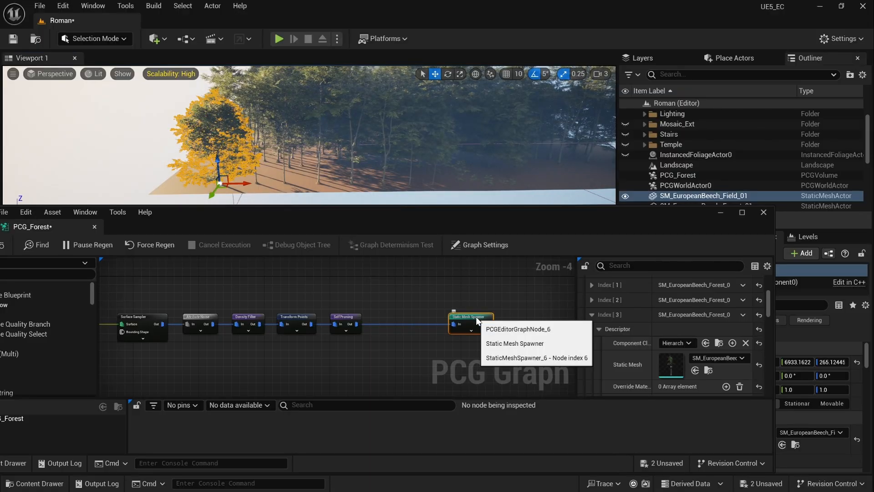
key(e)
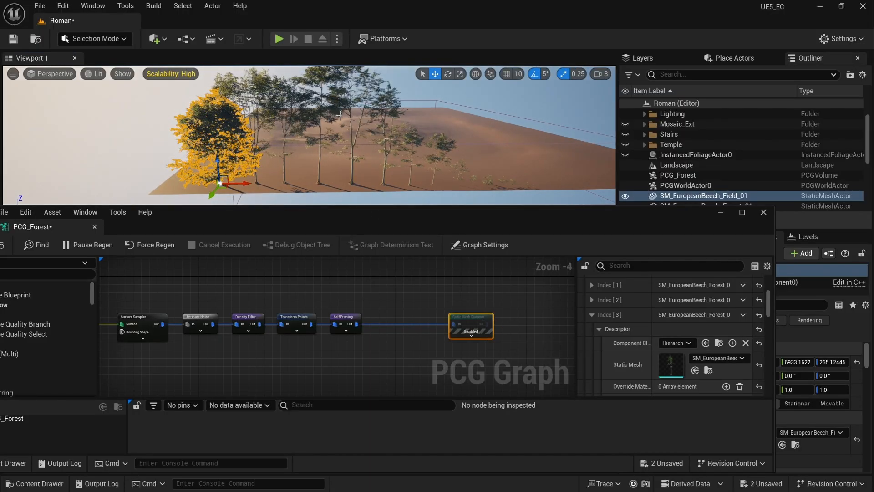
click(332, 111)
drag(446, 222, 207, 430)
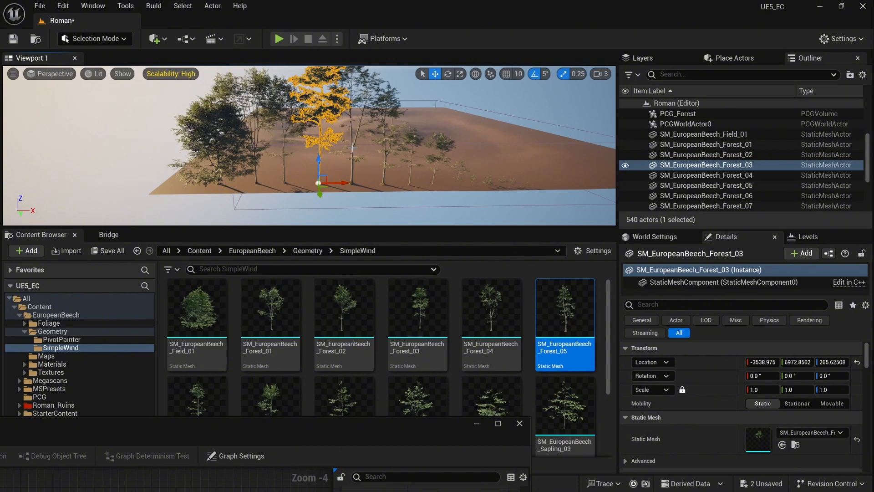
Step: Select the landscape and the Forest_05 and Forest_06 trees, locate Forest_06's mesh, then raise the graph
click(394, 111)
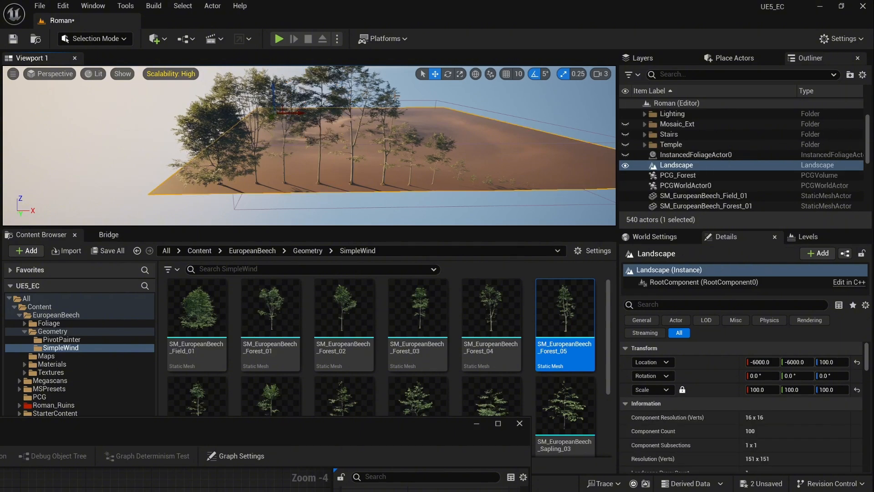
click(389, 93)
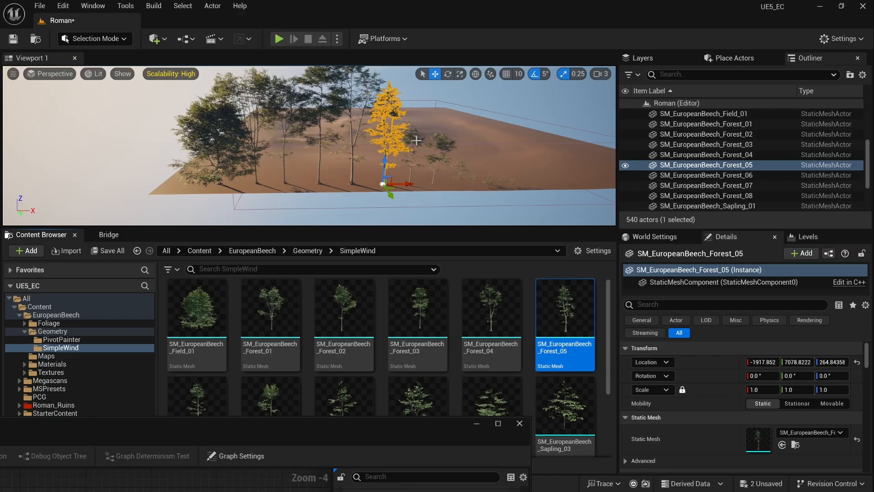
click(417, 141)
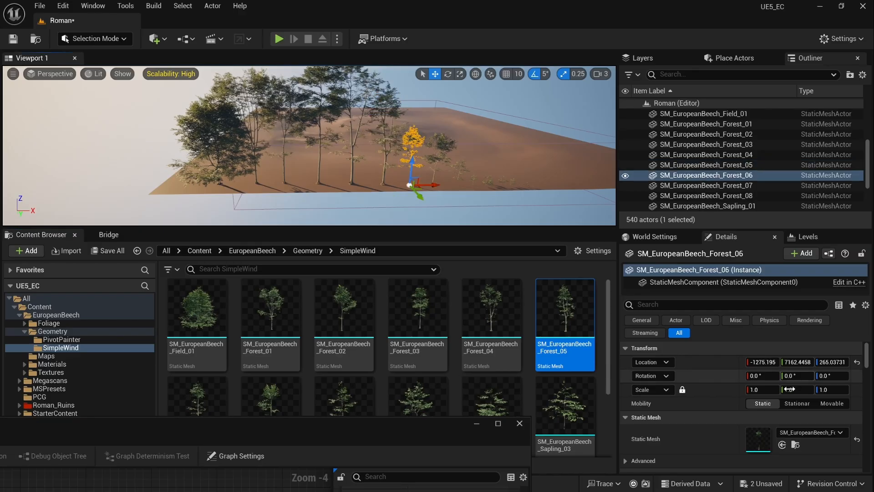
click(796, 444)
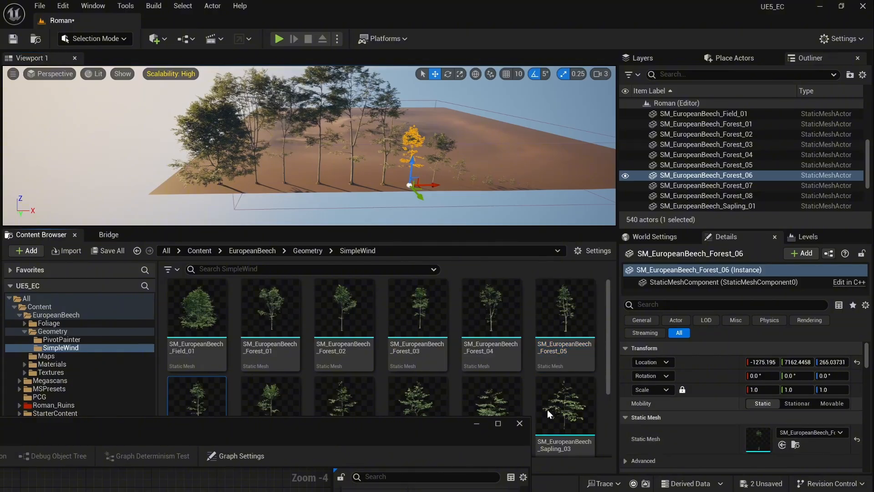
drag(395, 433, 573, 194)
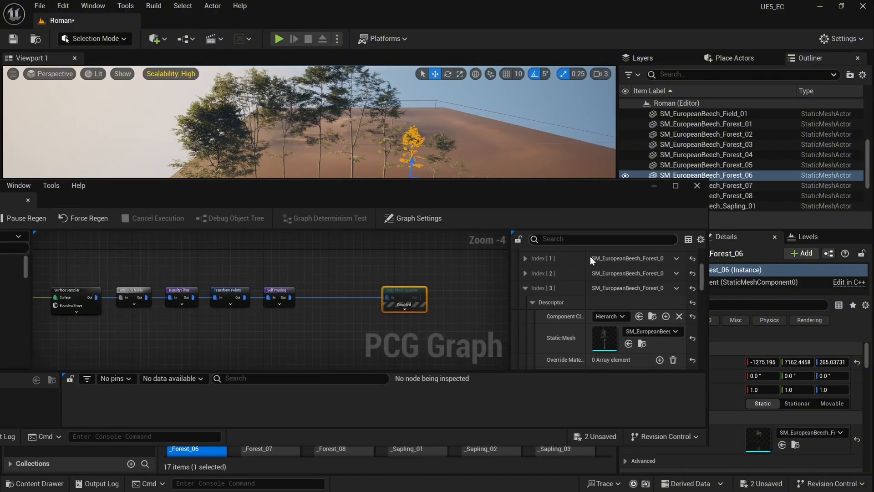
Step: Review the Index [1] mesh entry, cancelling an accidental new-blueprint dialog
click(525, 288)
scroll(554, 298, up, 2)
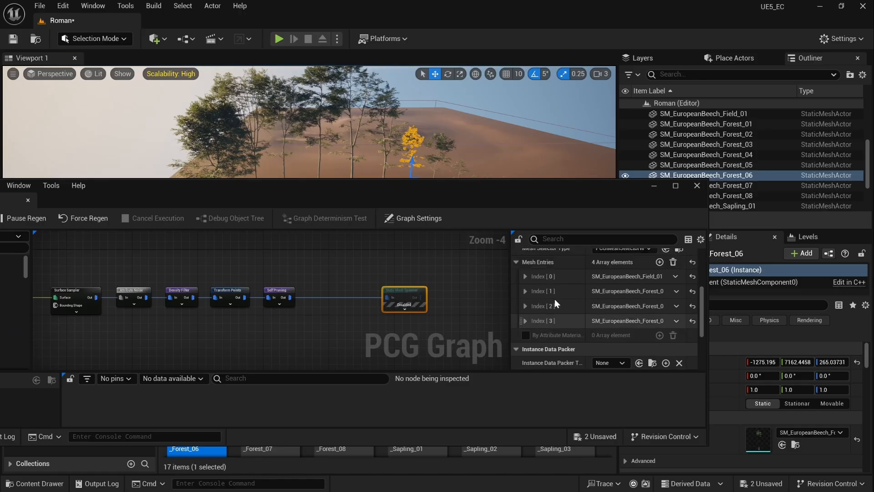
click(525, 291)
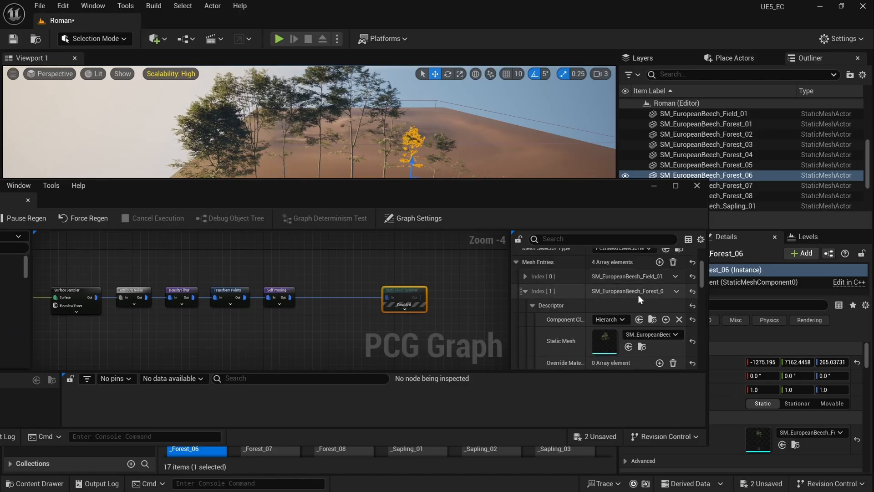
scroll(638, 295, down, 1)
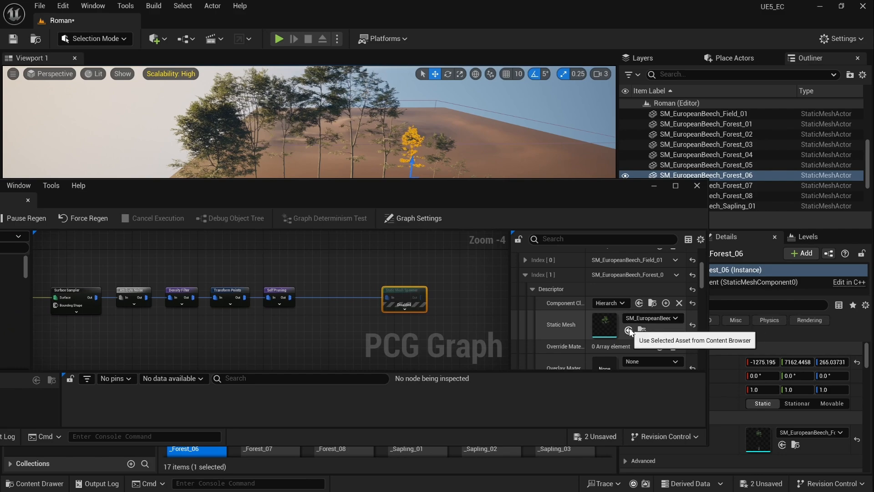
click(666, 304)
click(541, 130)
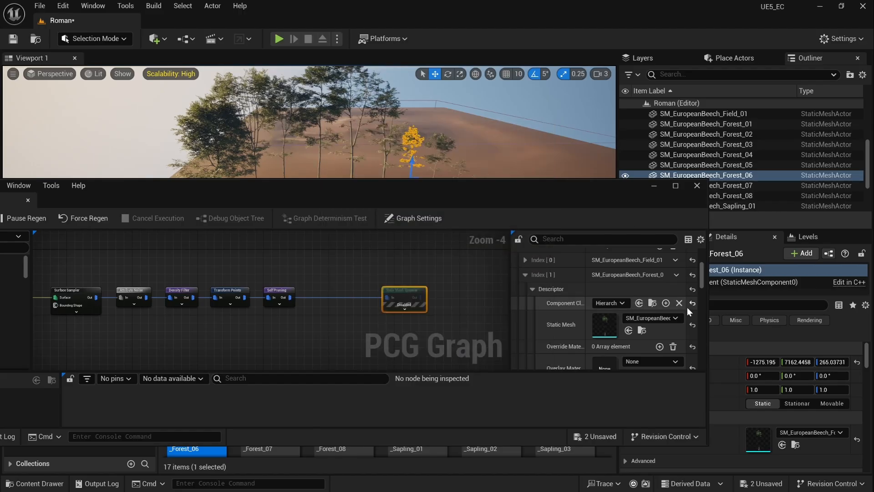
scroll(663, 286, up, 1)
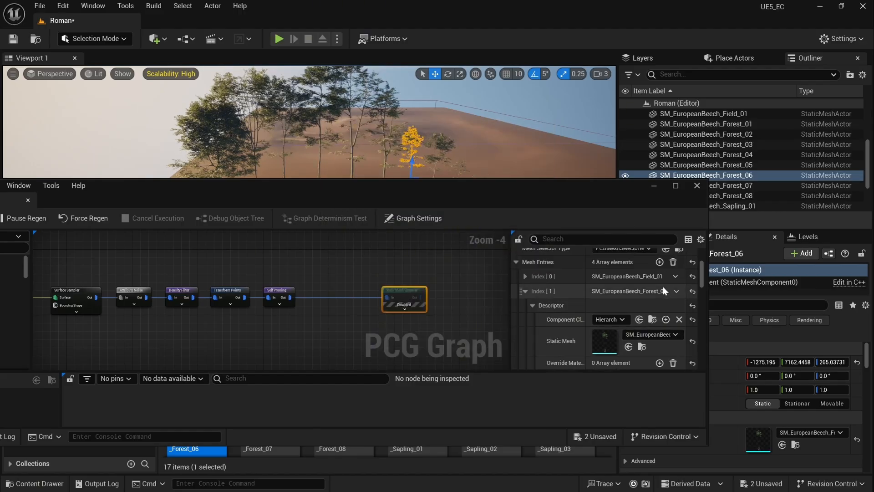
click(524, 291)
Step: Add a fifth mesh entry and assign SM_EuropeanBeech_Forest_07 to Index [4]
click(659, 262)
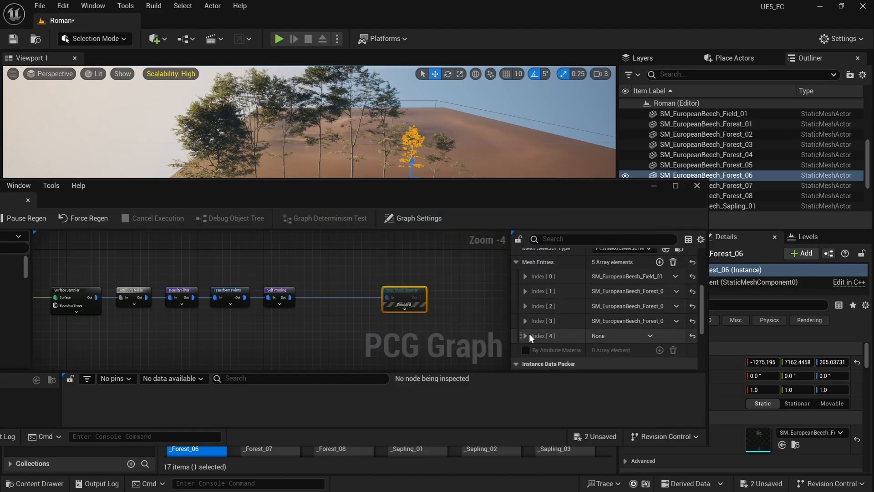
click(526, 336)
scroll(539, 324, down, 2)
click(532, 317)
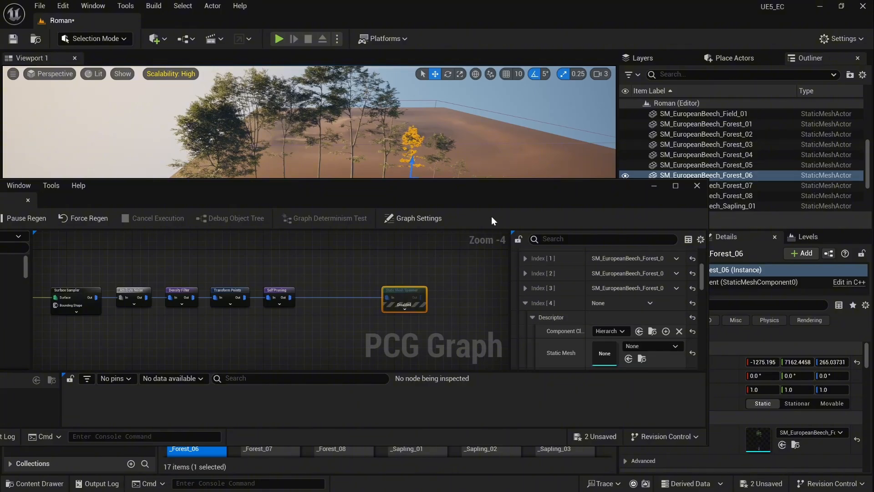
drag(477, 191, 417, 105)
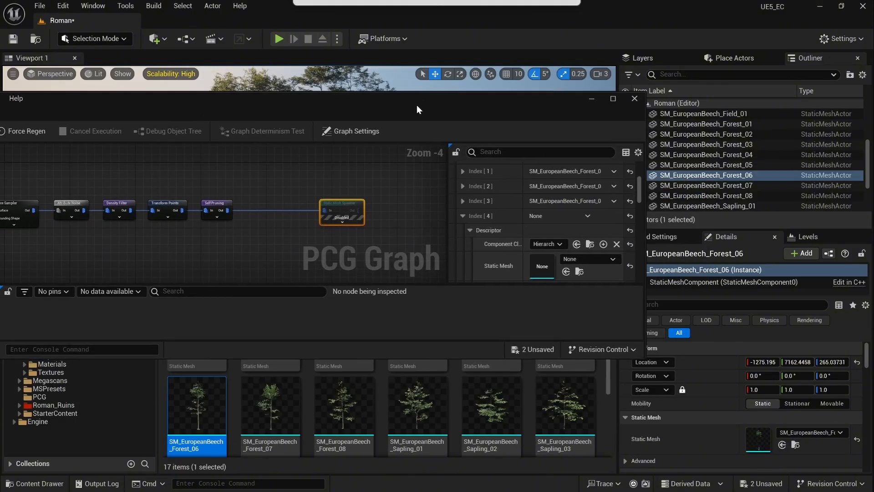
click(272, 401)
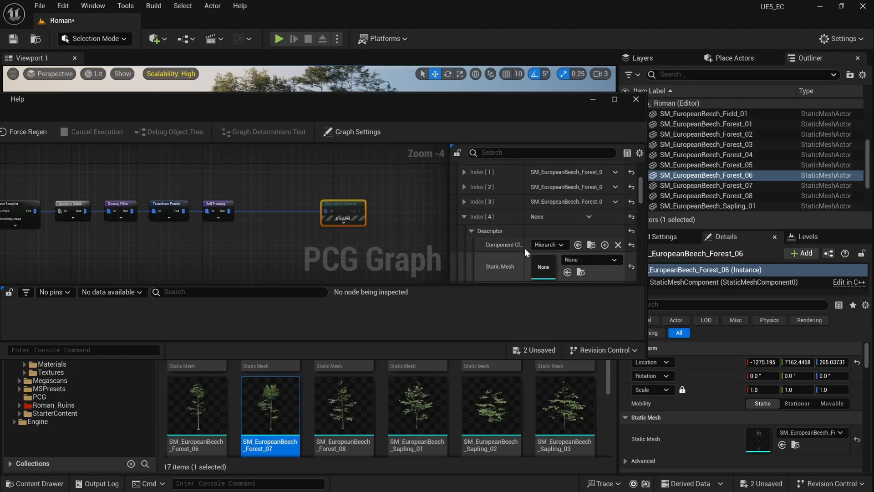
scroll(524, 206, down, 2)
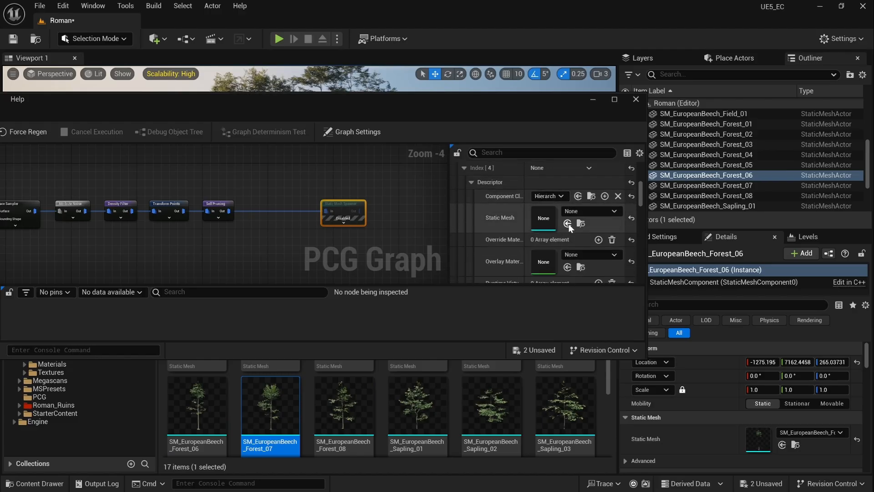
click(568, 223)
click(465, 168)
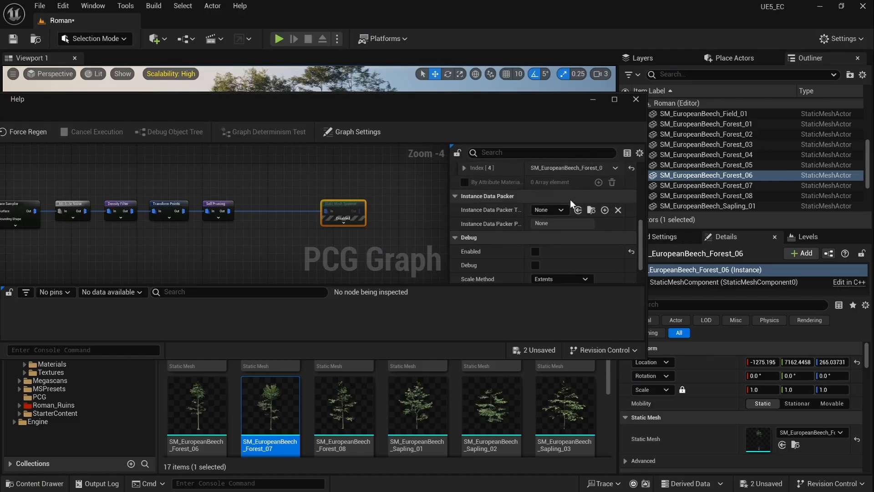
Step: Add a sixth mesh entry and assign SM_EuropeanBeech_Forest_08 to Index [5]
scroll(578, 214, up, 4)
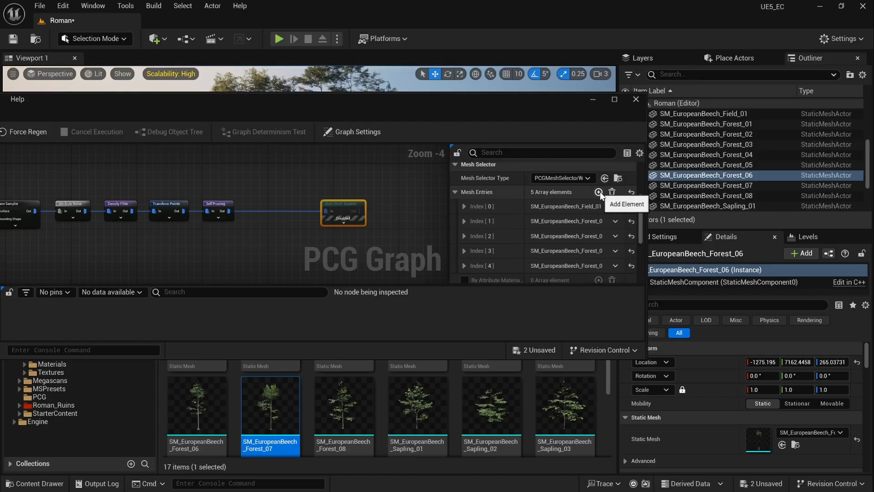
click(599, 192)
scroll(501, 237, down, 2)
click(465, 248)
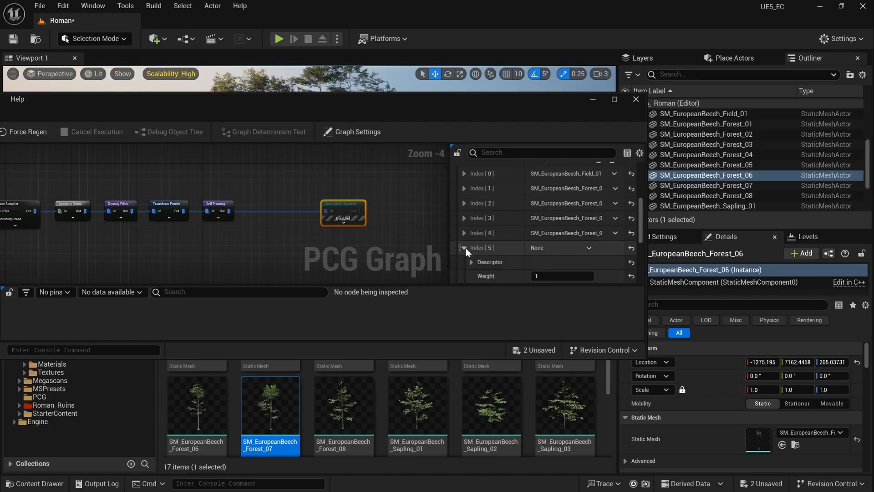
click(346, 403)
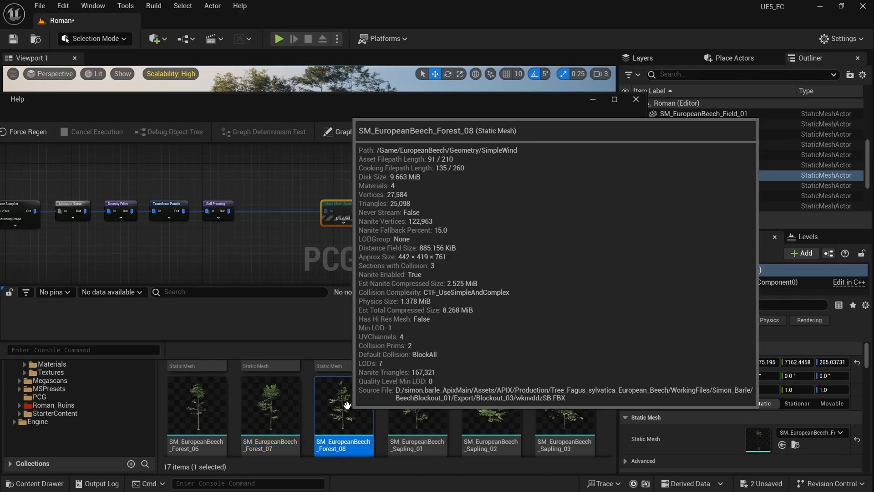
scroll(570, 238, down, 3)
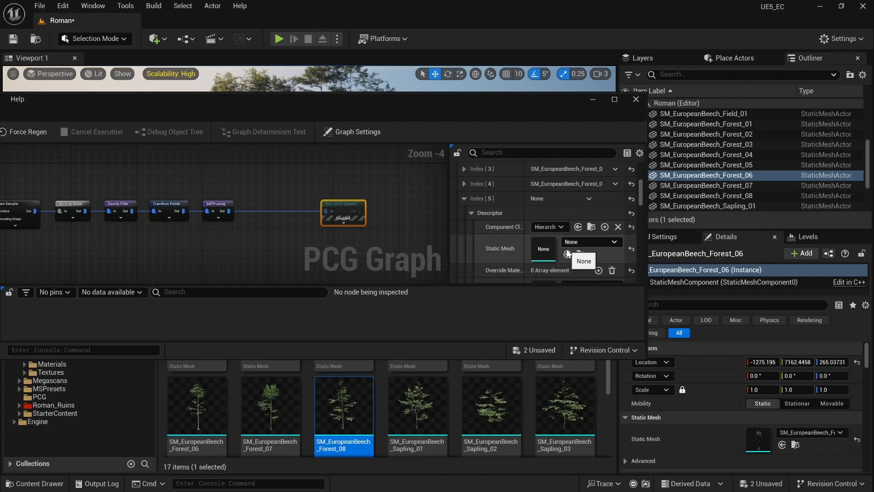
click(568, 254)
drag(445, 98, 575, 247)
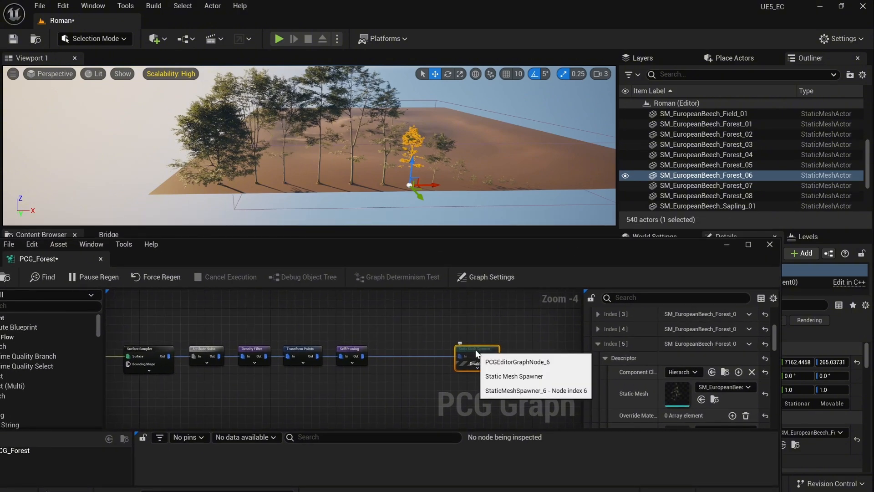
Step: Re-enable the Static Mesh Spawner and fly the camera around the spawned forest
key(e)
key(d)
right_drag(497, 179, 367, 166)
key(w)
key(s)
key(w)
Step: Set Transform Points Scale Min to 0.8 in the maximized graph and save PCG_Forest
drag(473, 249, 487, 164)
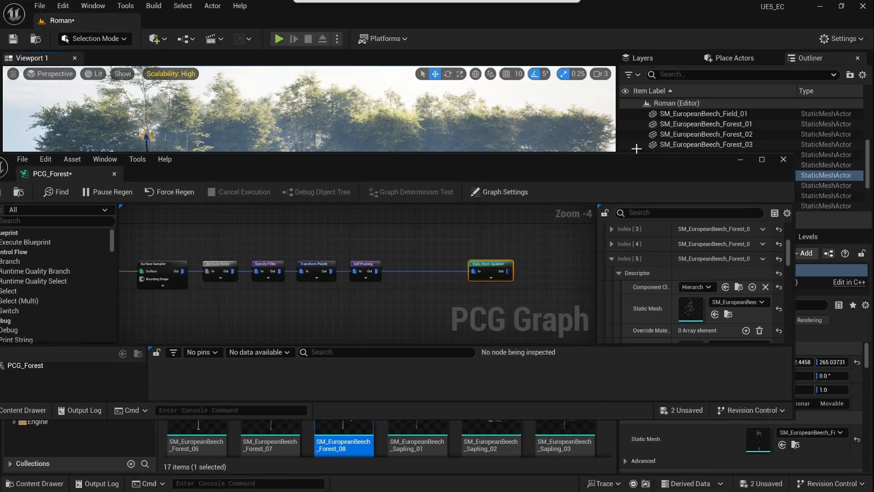
click(761, 160)
scroll(536, 169, up, 3)
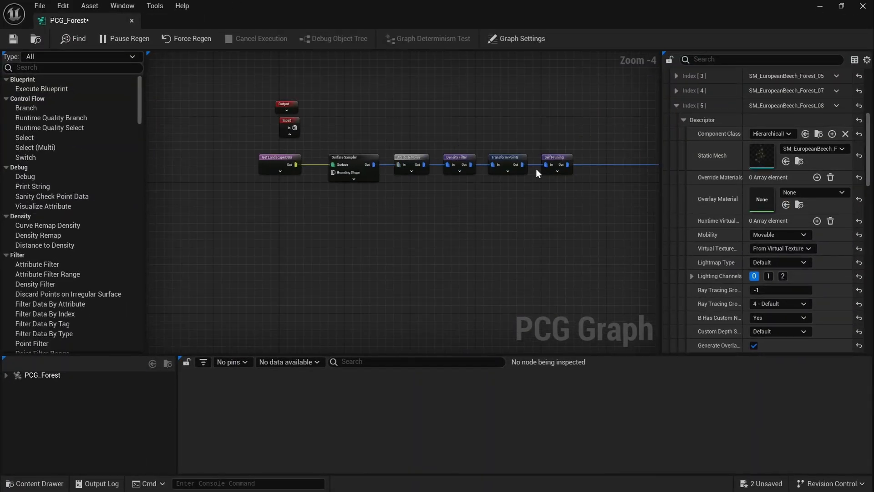
click(497, 154)
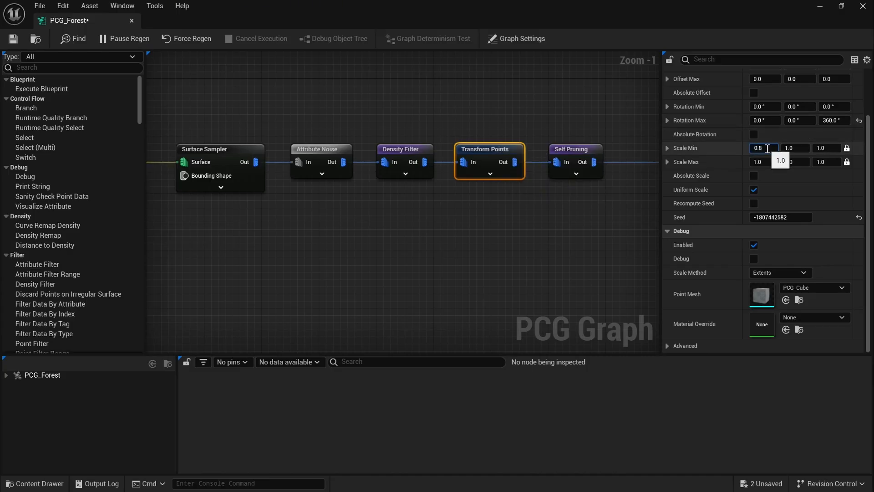
click(20, 42)
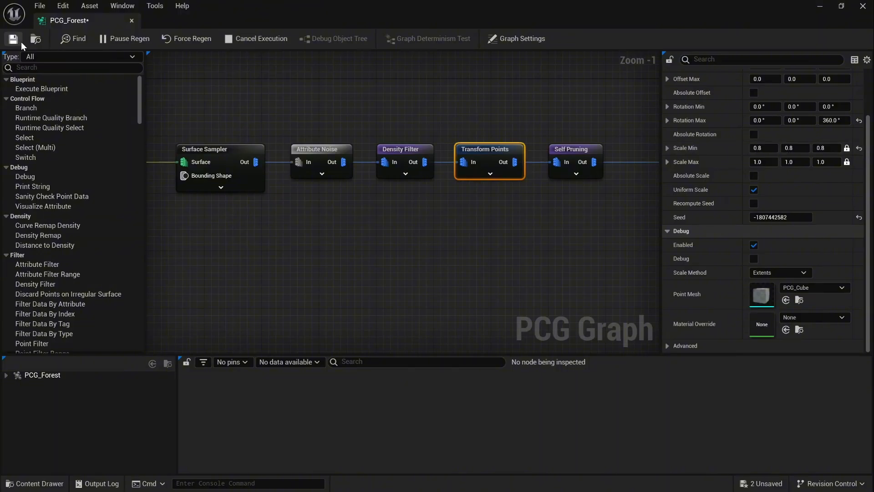
Step: Lower the Density Filter Upper Bound to about 0.77, then bring Surface Sampler into view
click(843, 8)
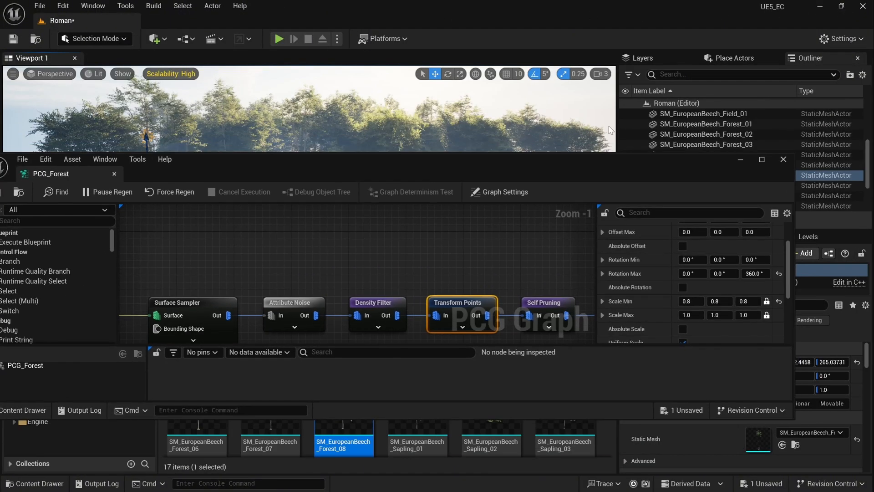
drag(478, 161, 477, 230)
click(389, 371)
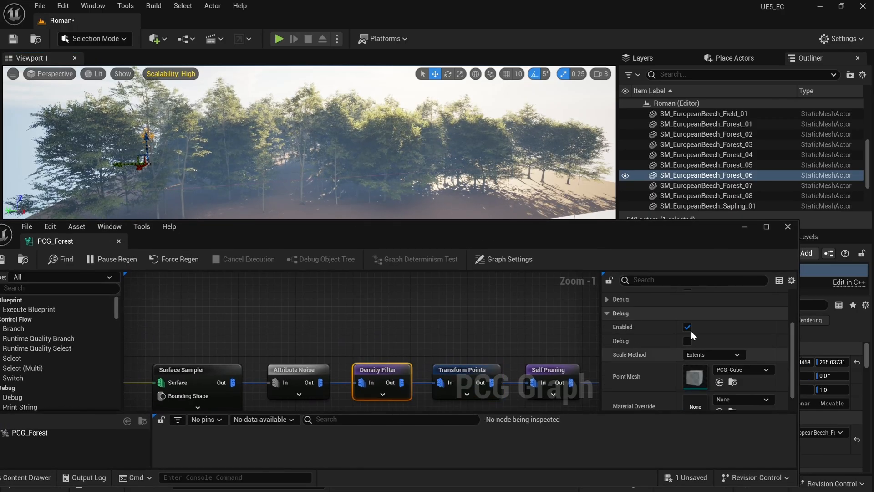
scroll(713, 337, up, 2)
scroll(715, 343, up, 2)
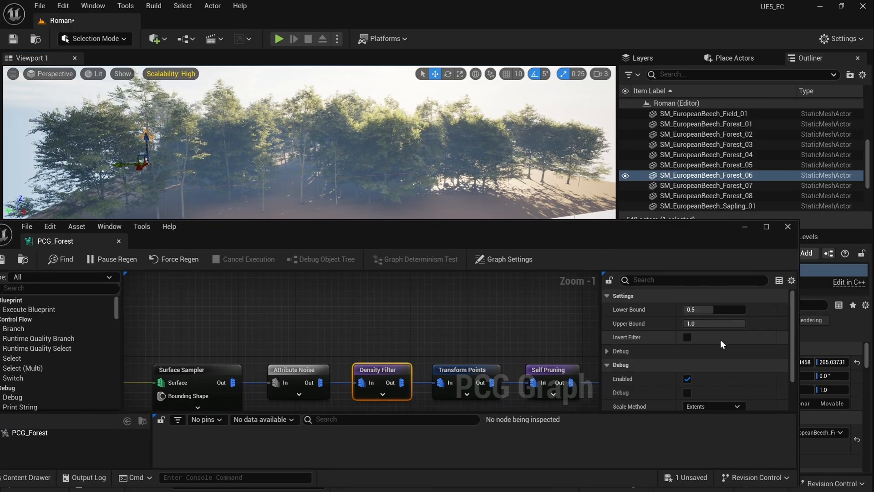
drag(722, 324, 710, 323)
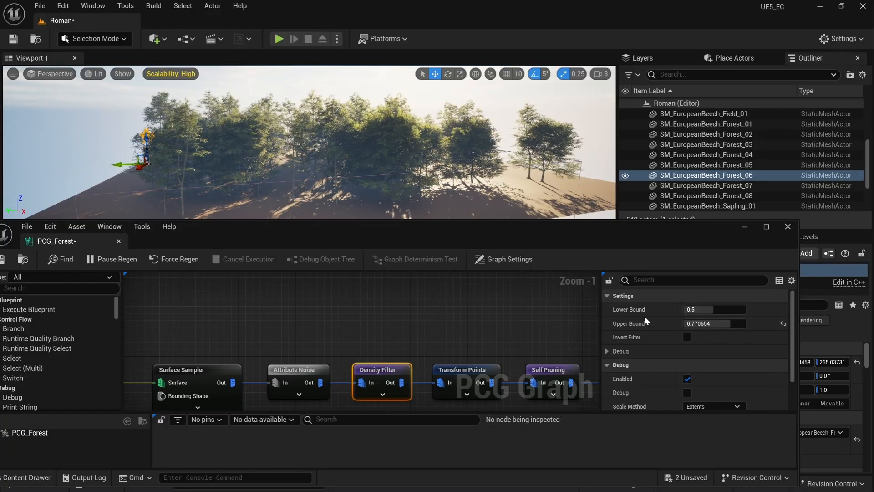
right_drag(262, 334, 297, 294)
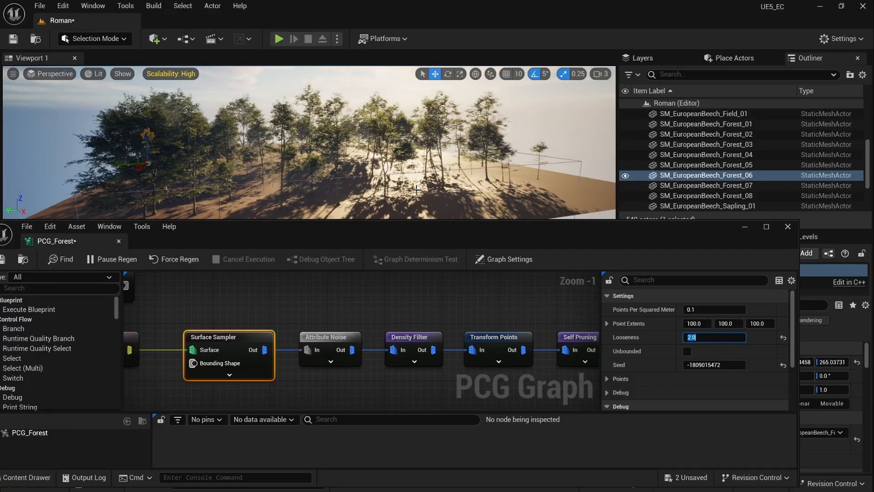
Step: Fly through the forest, then reset Surface Sampler Looseness to its 1.0 default
key(w)
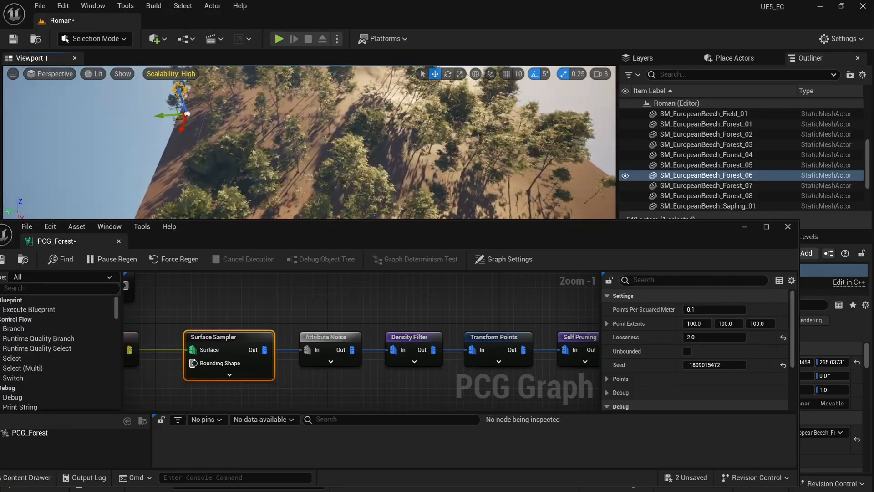
key(w)
right_drag(309, 142, 338, 116)
key(w)
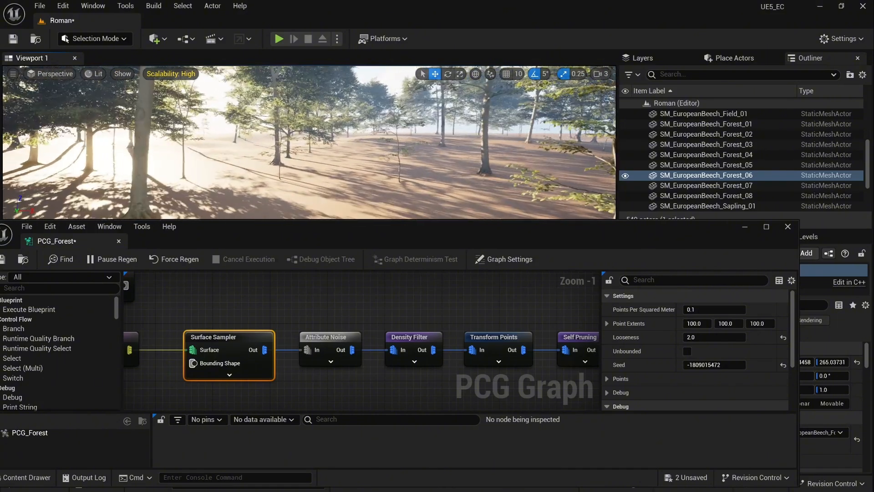
drag(425, 232, 406, 199)
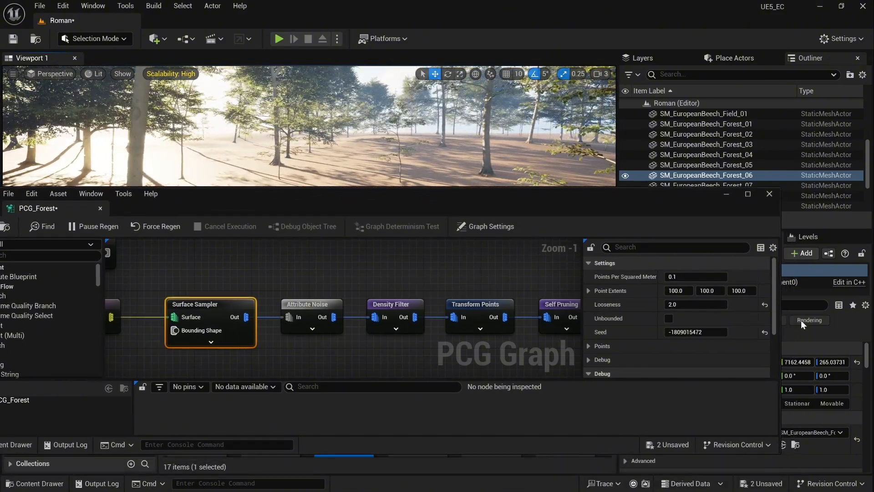
click(765, 304)
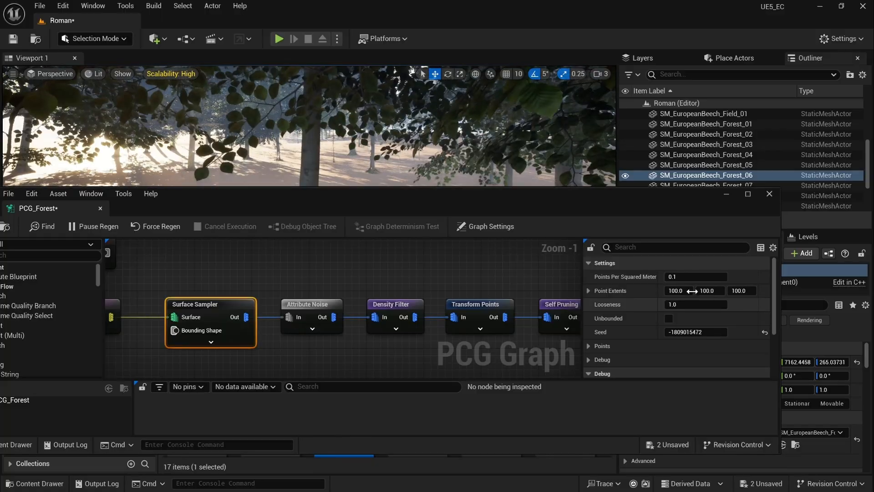
right_drag(309, 125, 319, 105)
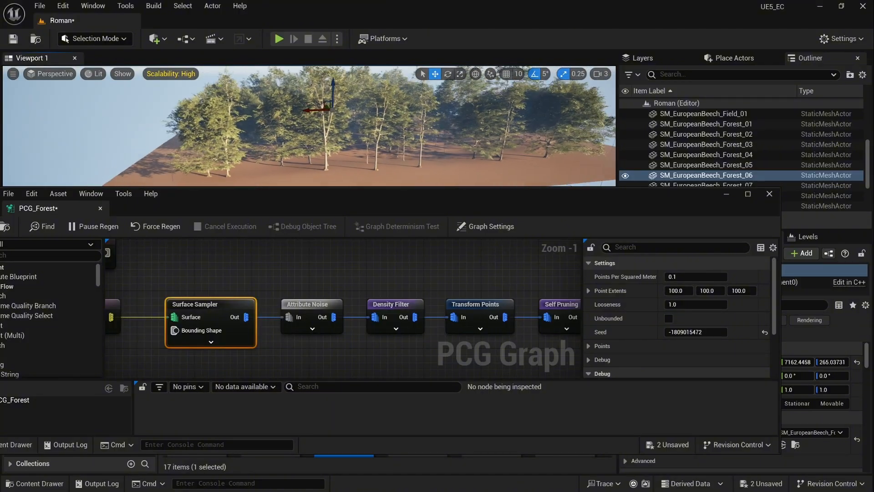